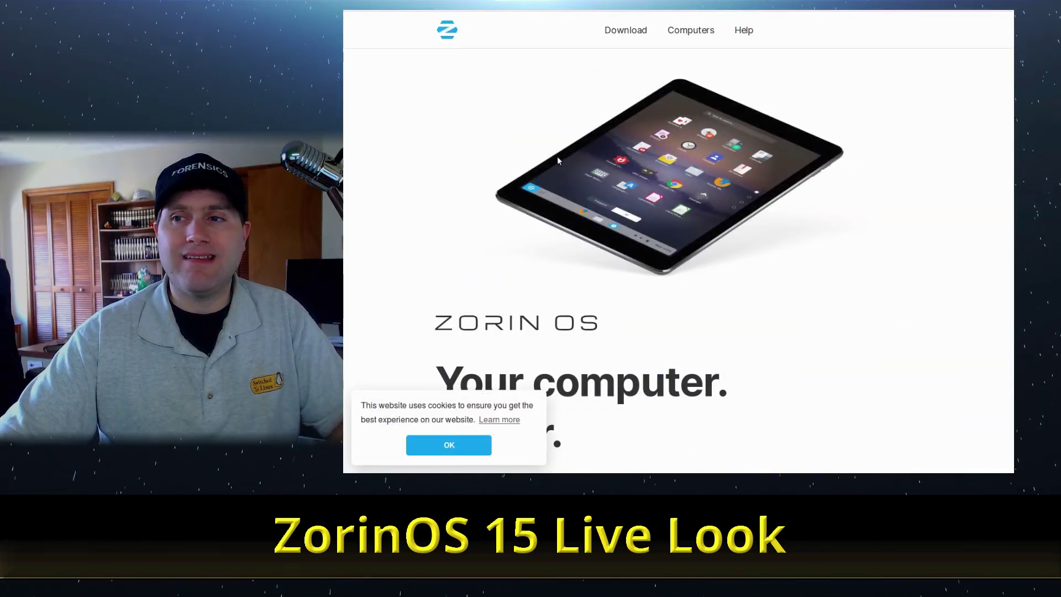
Step: Scroll the Zorin OS home page past the hero and press quotes to the 'Easy to use' section
scroll(871, 170, "down", 2)
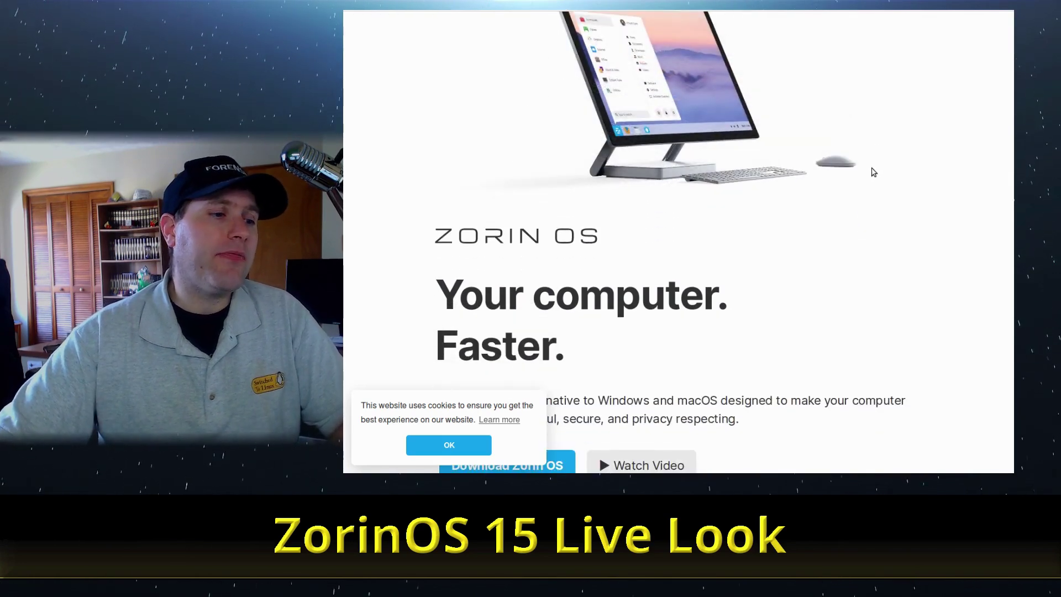
scroll(873, 172, "up", 2)
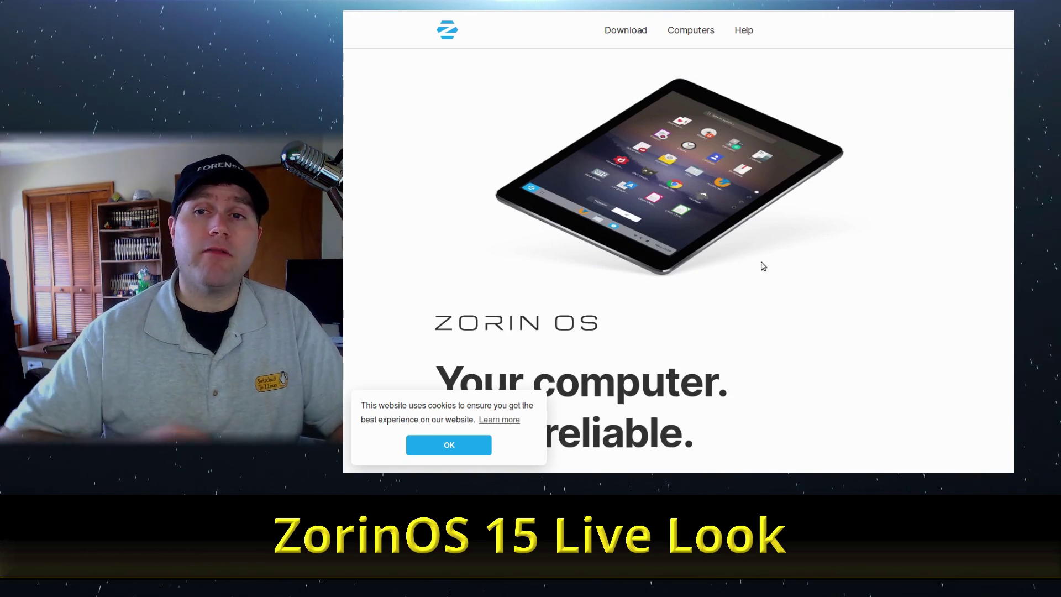
scroll(771, 233, "down", 3)
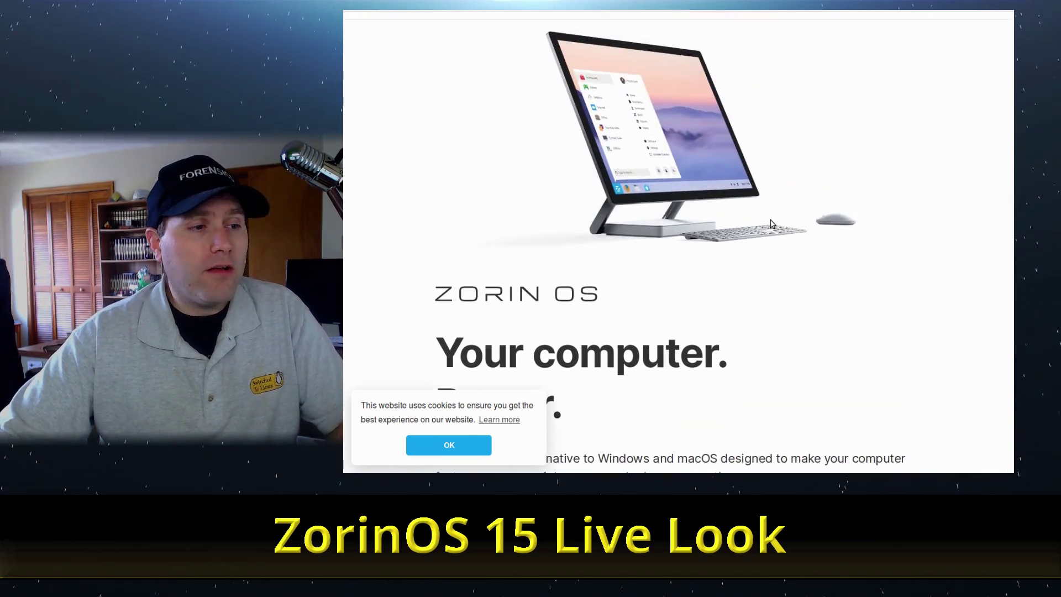
scroll(772, 223, "down", 3)
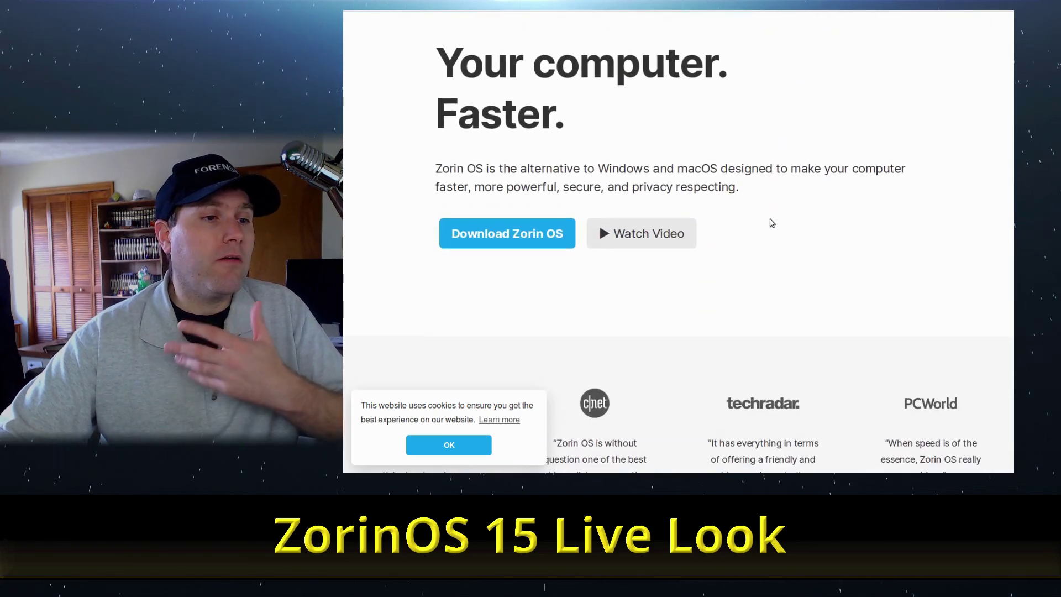
scroll(772, 223, "down", 6)
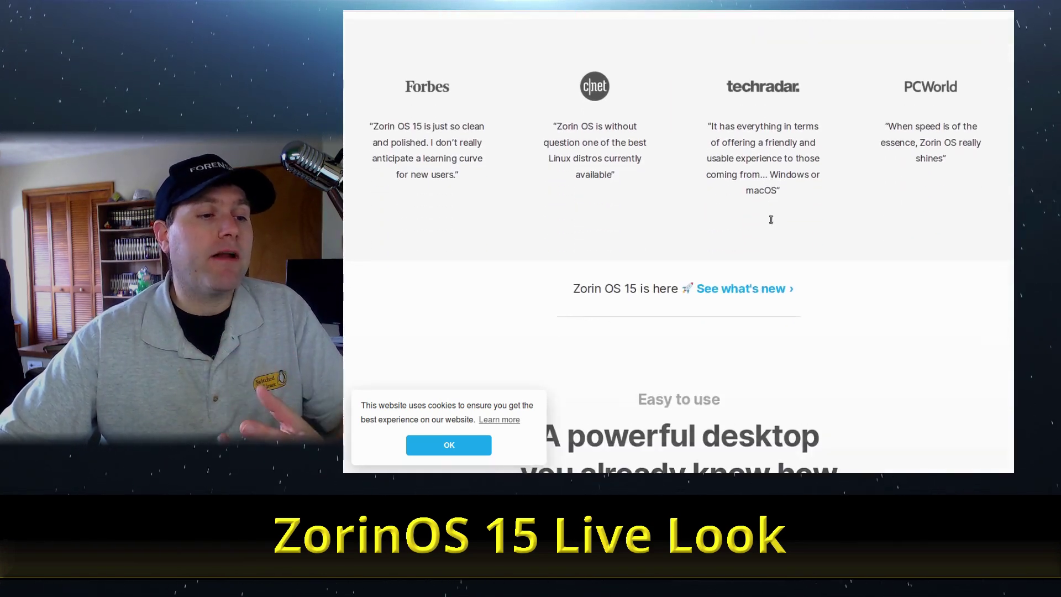
scroll(771, 220, "down", 5)
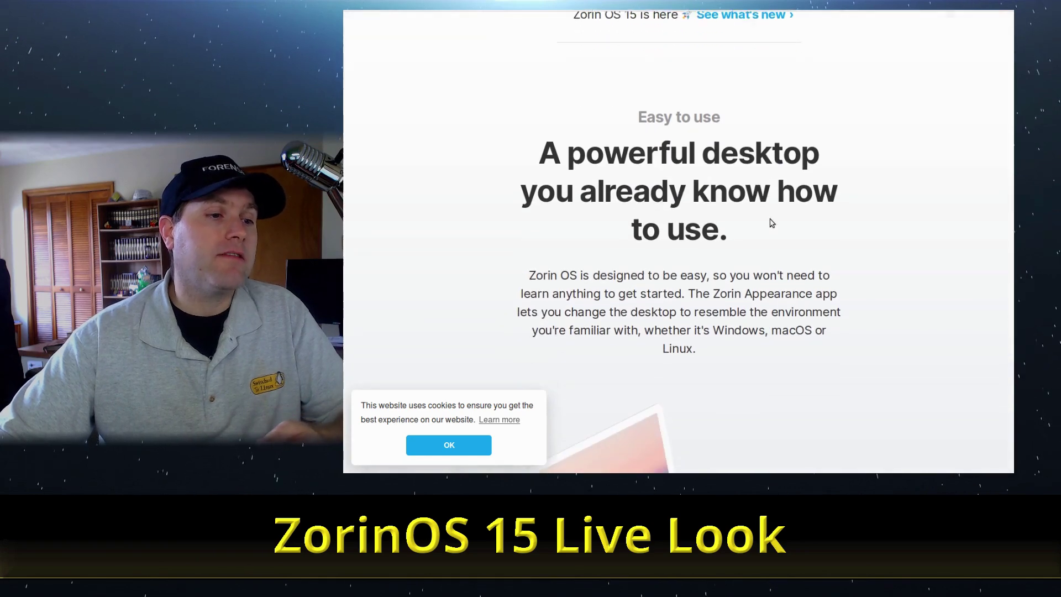
scroll(772, 223, "down", 1)
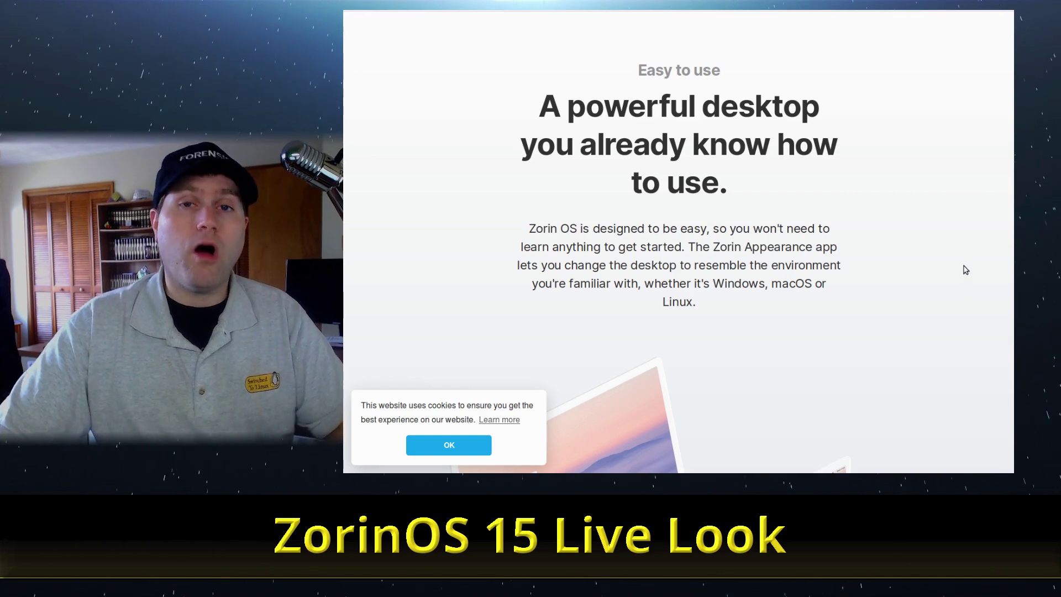
scroll(943, 256, "down", 2)
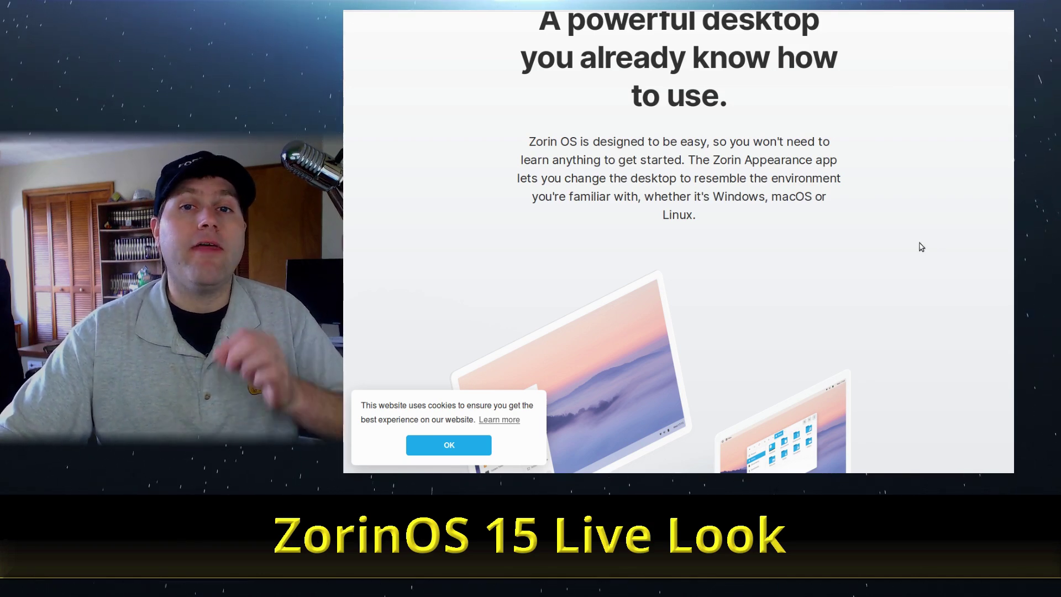
scroll(884, 246, "down", 5)
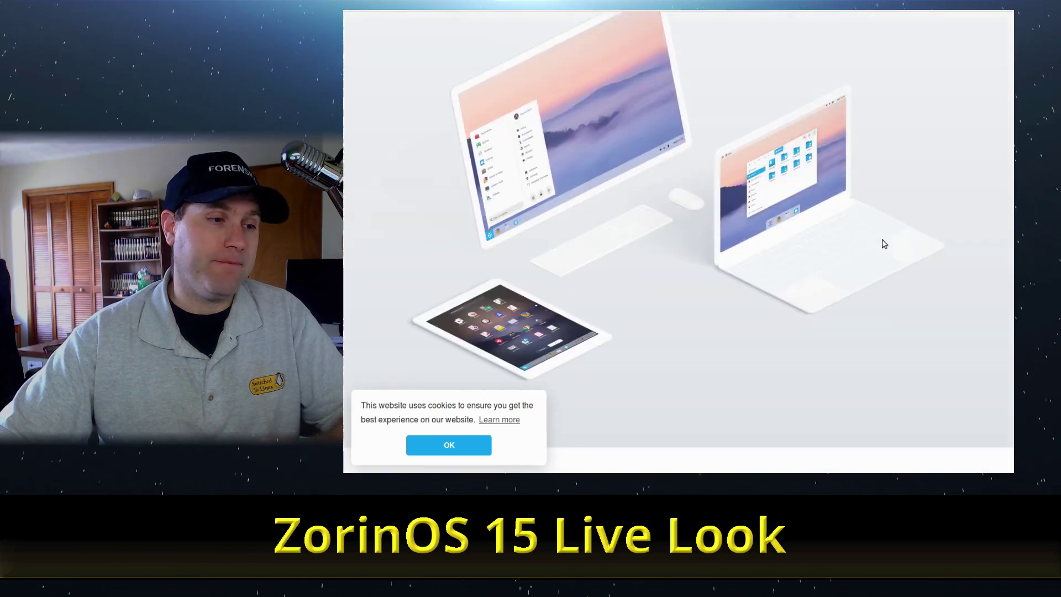
Step: Scroll to the dark Privacy section, highlight 'sensitive personal data', and switch to the Privacy Policy tab
scroll(885, 241, "down", 10)
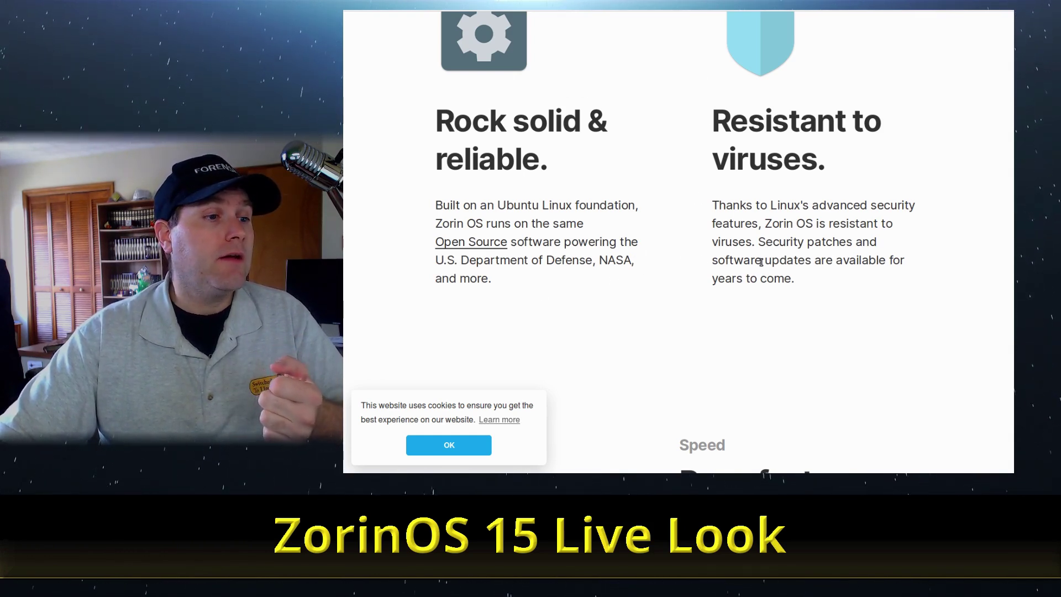
scroll(760, 264, "down", 3)
scroll(763, 267, "down", 7)
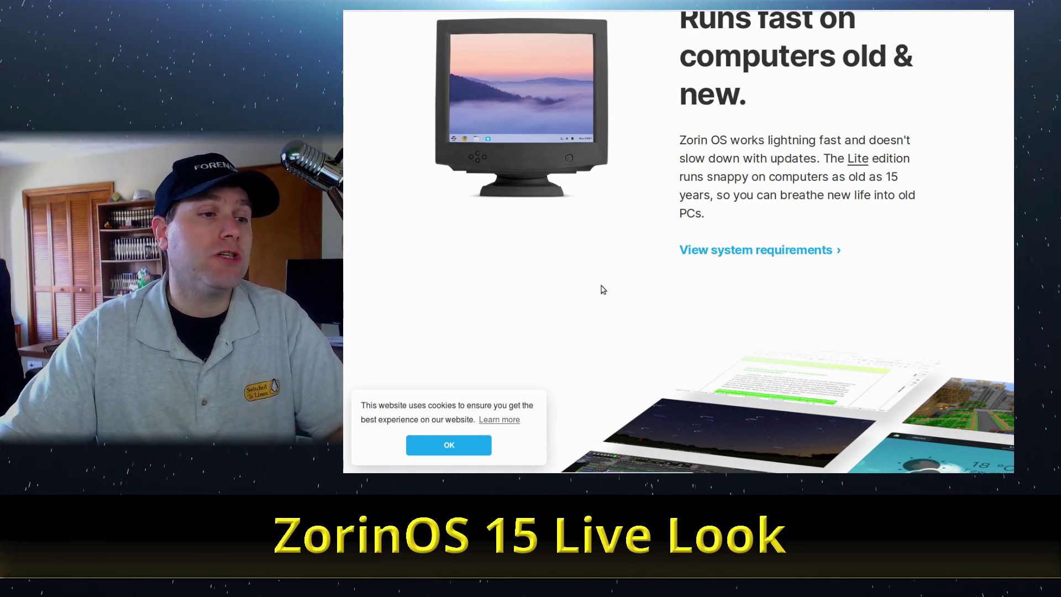
scroll(897, 216, "down", 1)
scroll(897, 216, "down", 4)
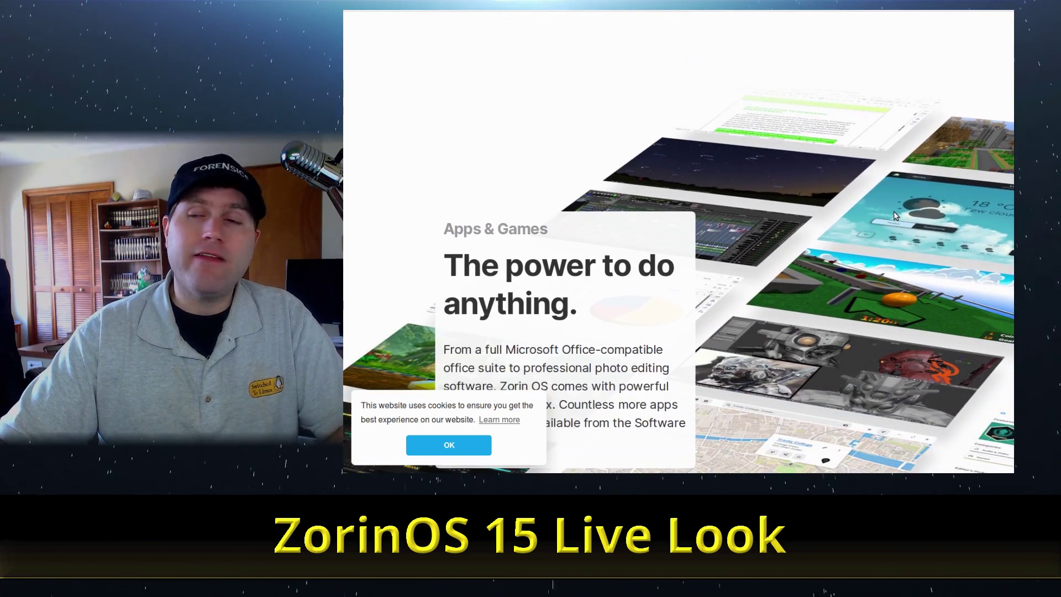
scroll(896, 216, "down", 2)
scroll(895, 216, "down", 8)
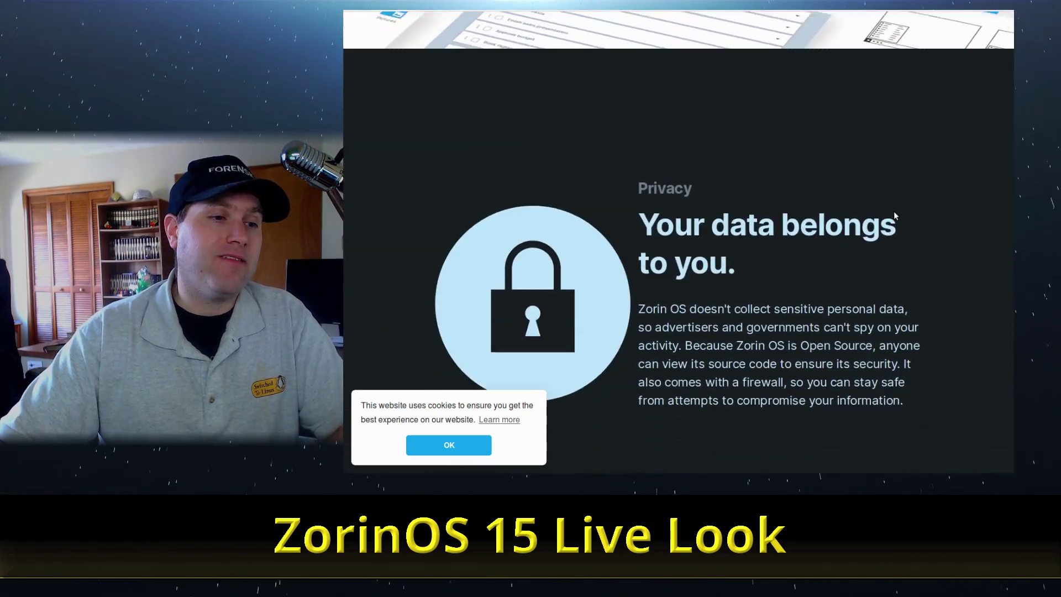
scroll(896, 215, "down", 1)
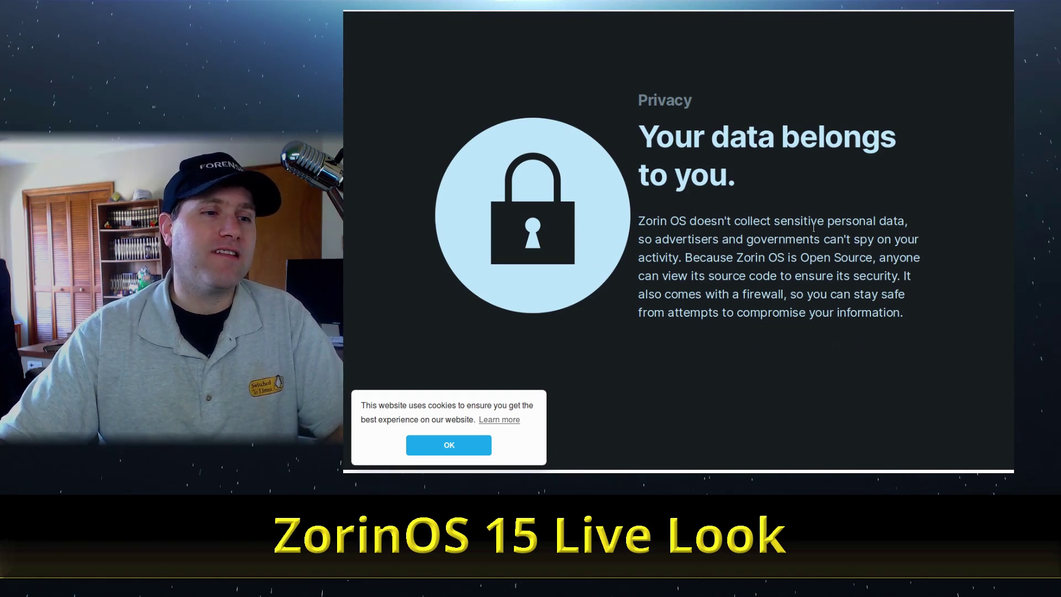
left_click_drag(777, 222, 905, 222)
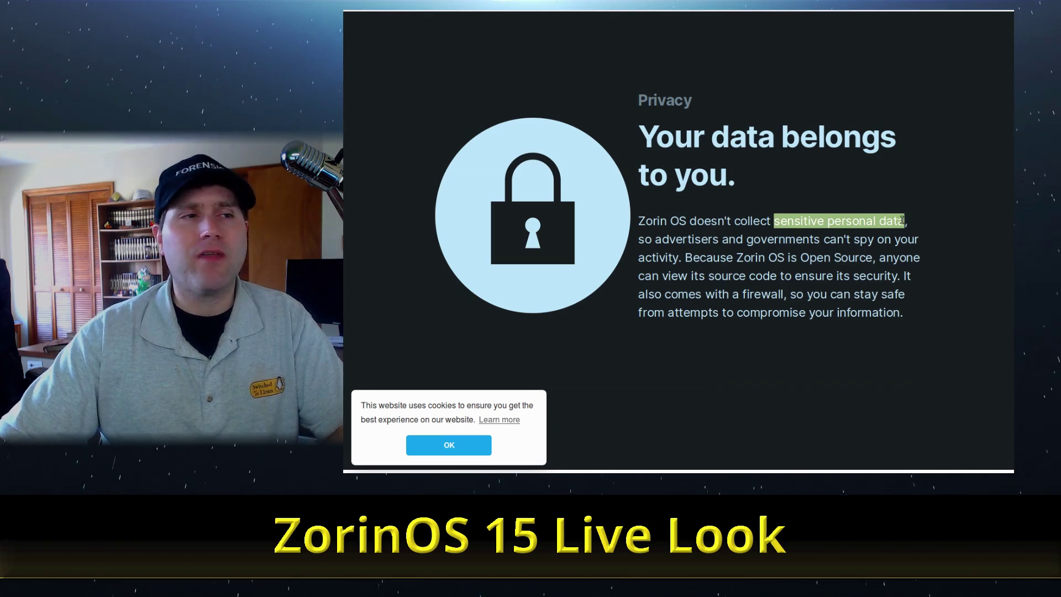
key("ctrl+Tab")
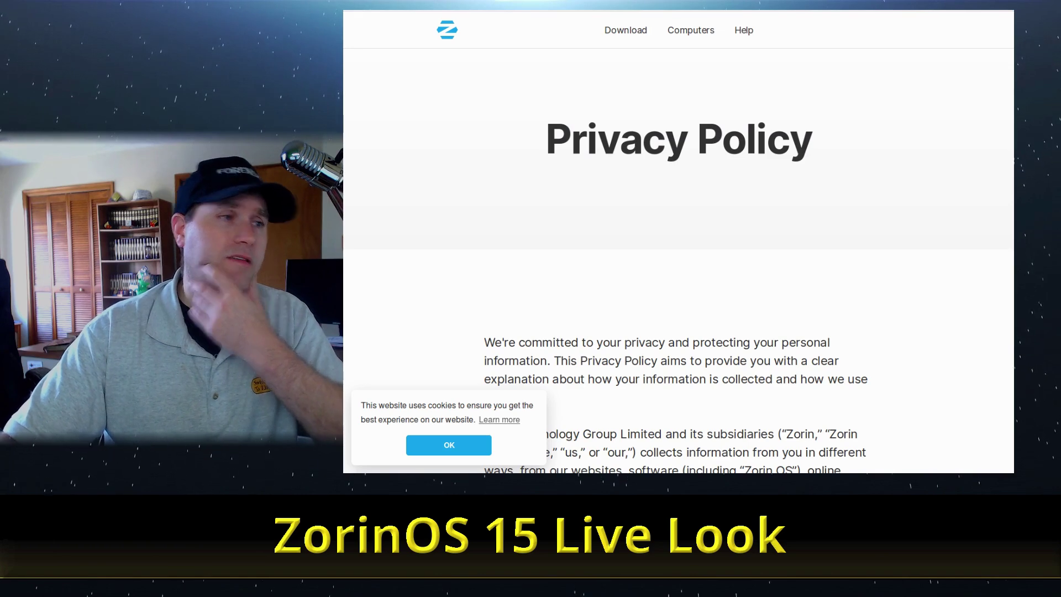
Step: Highlight the Privacy Policy phrases about collecting data from websites and 'software (including Zorin OS)'
scroll(632, 206, "down", 5)
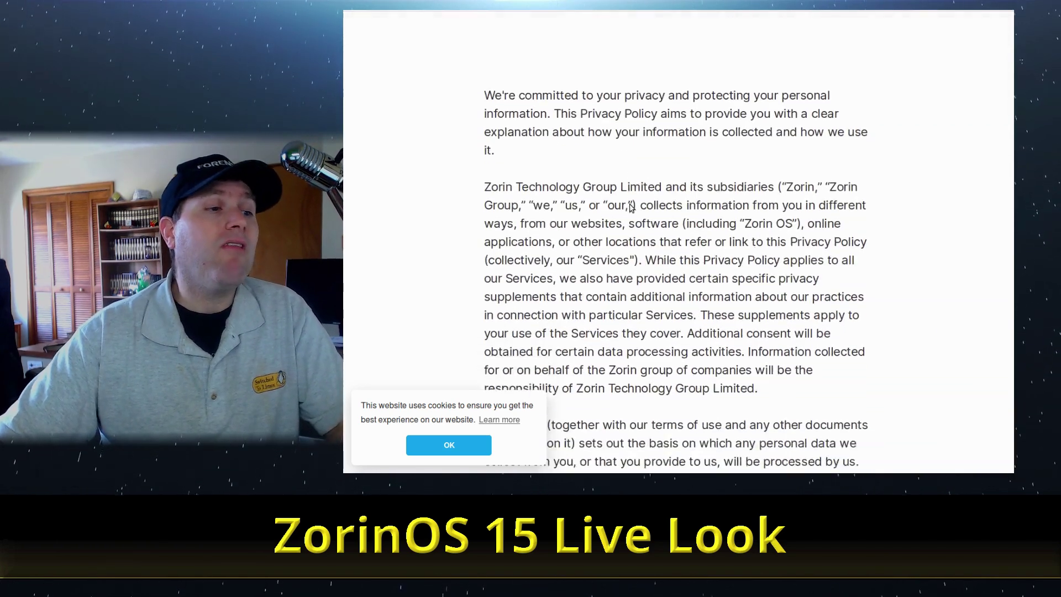
scroll(632, 206, "down", 4)
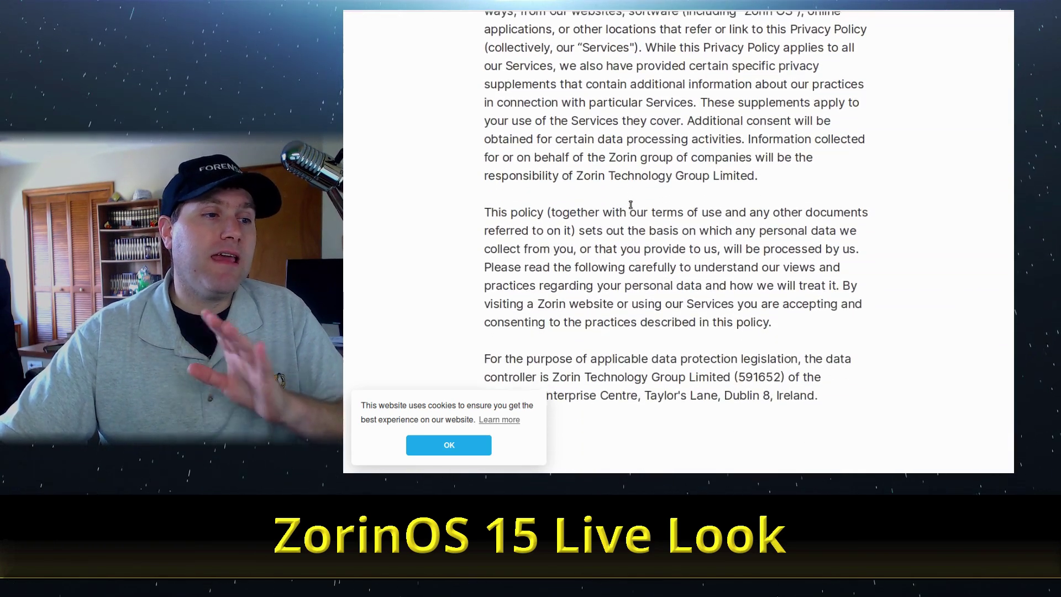
scroll(631, 205, "up", 3)
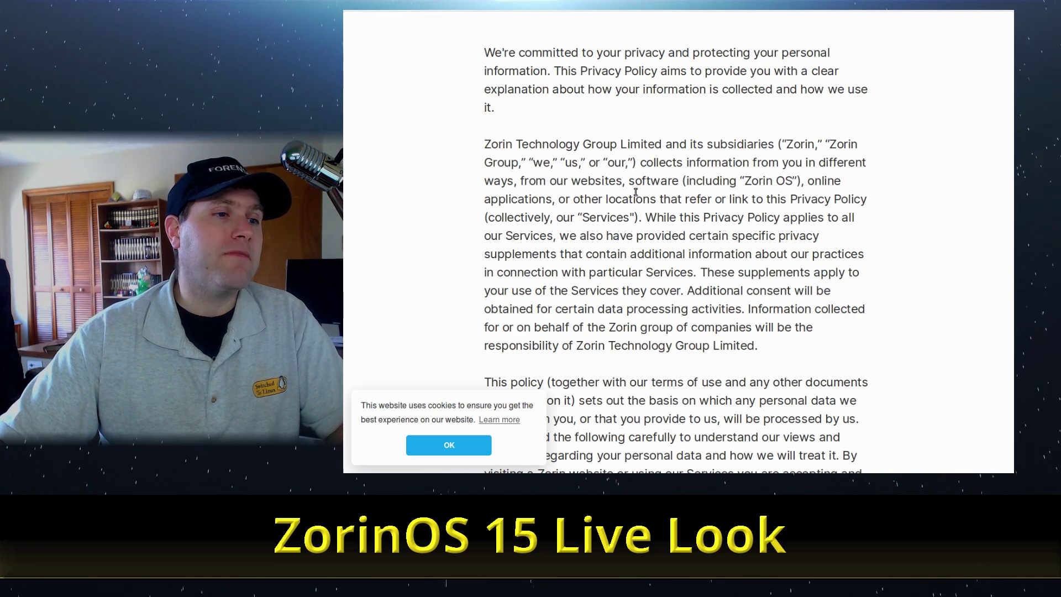
left_click_drag(628, 181, 684, 176)
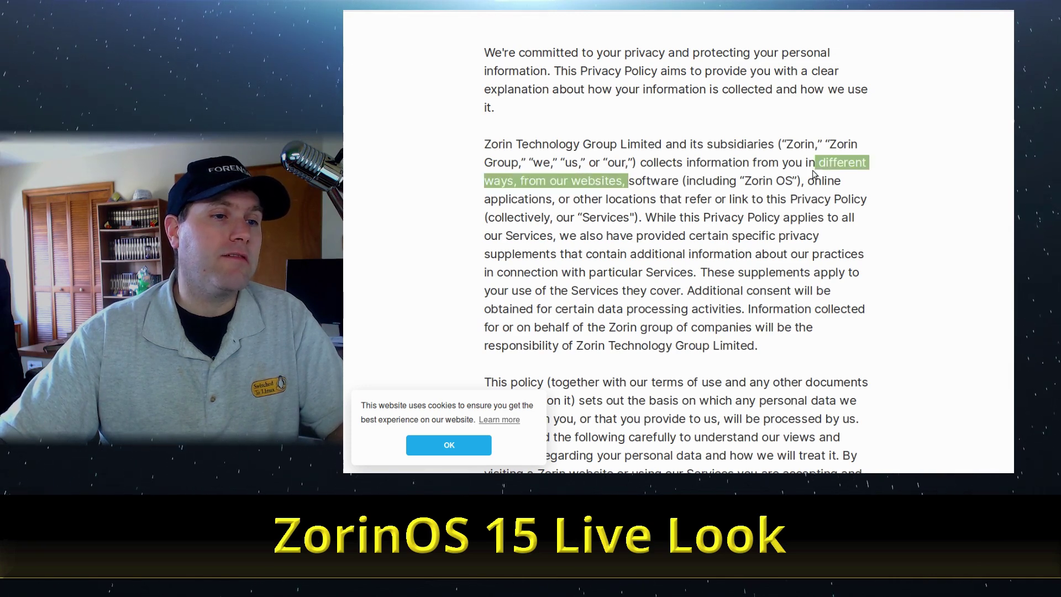
left_click_drag(629, 181, 800, 183)
Step: Scroll through 'Information we collect' down to the usage-logs, error-report and anonymous-ping clauses
scroll(835, 203, "down", 7)
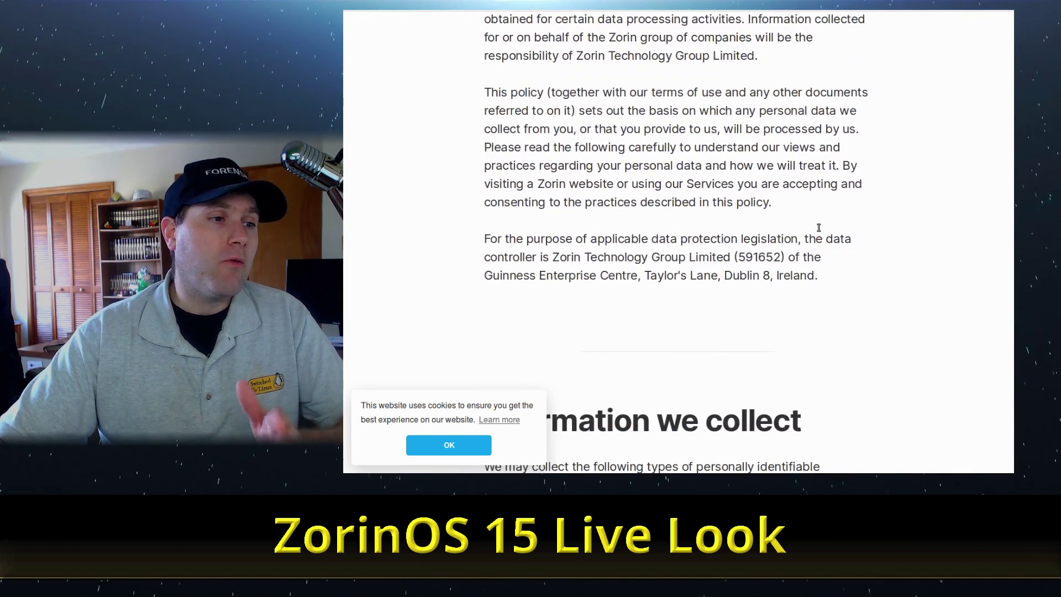
scroll(820, 231, "down", 2)
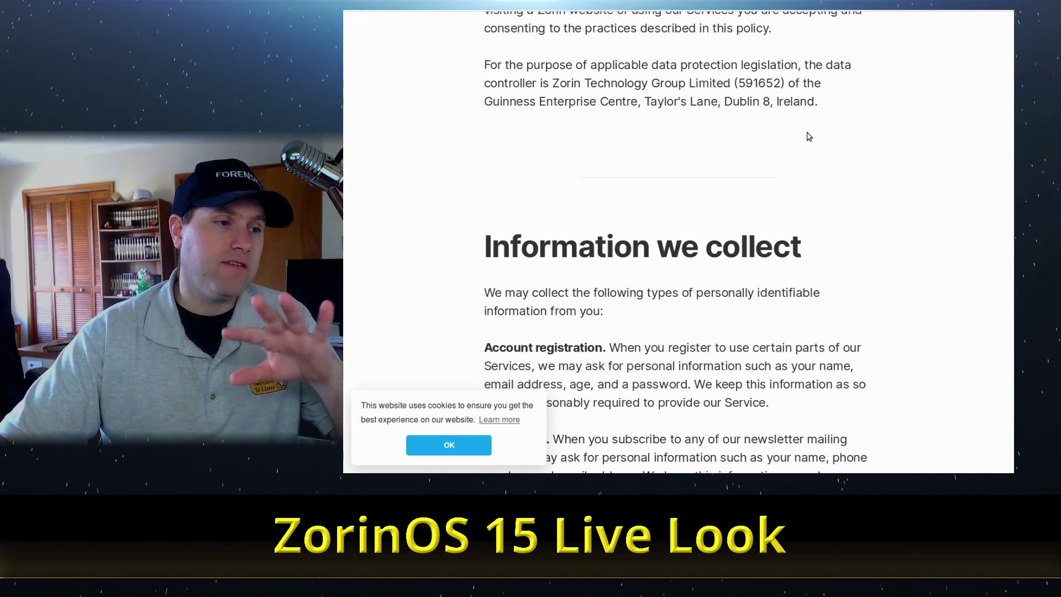
scroll(808, 136, "down", 5)
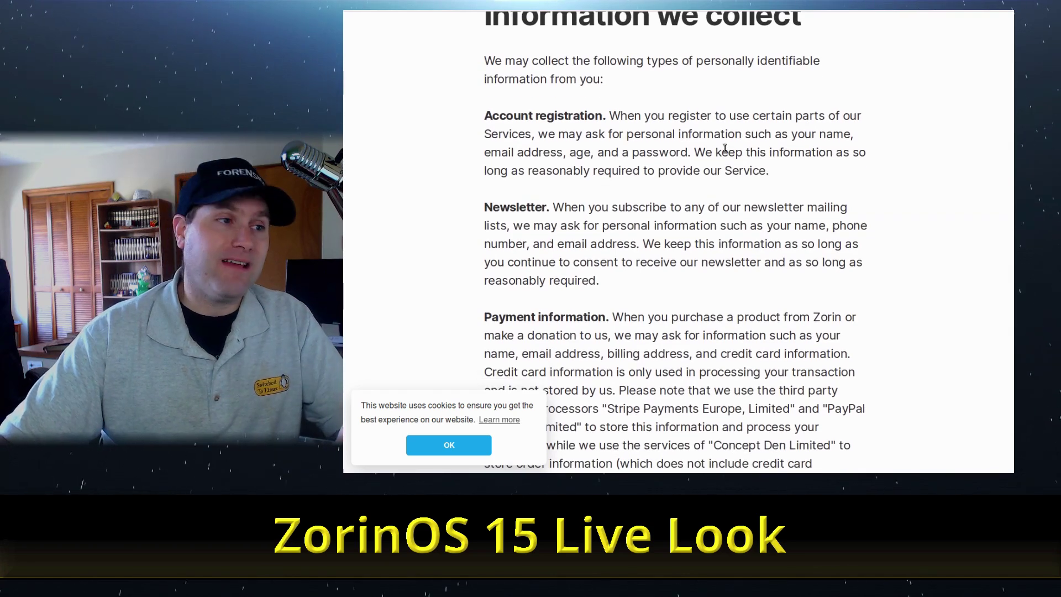
scroll(744, 156, "down", 1)
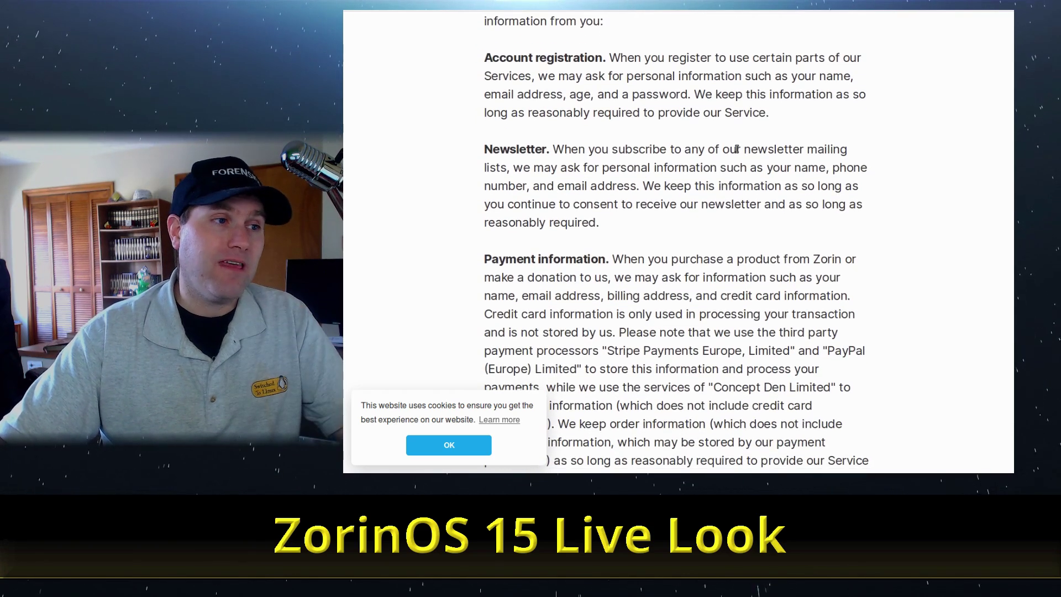
scroll(713, 189, "down", 2)
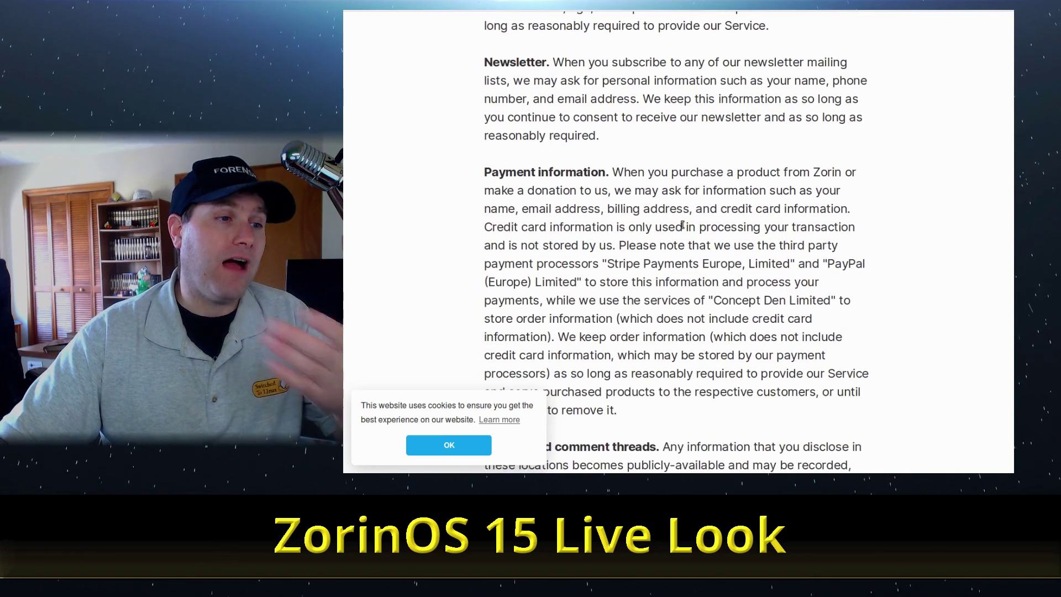
scroll(698, 221, "down", 3)
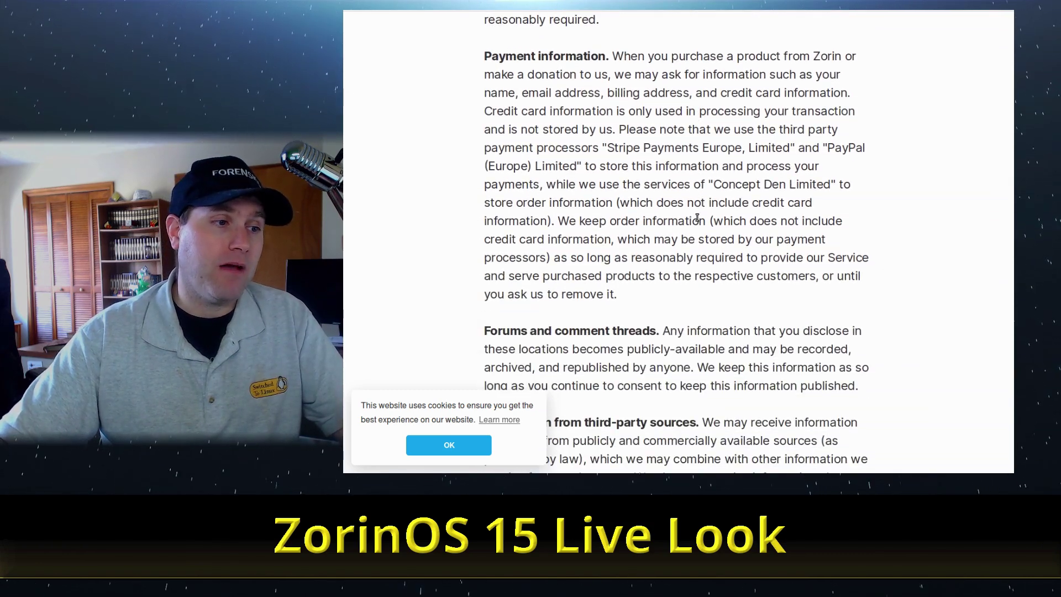
scroll(698, 217, "down", 2)
scroll(697, 217, "down", 3)
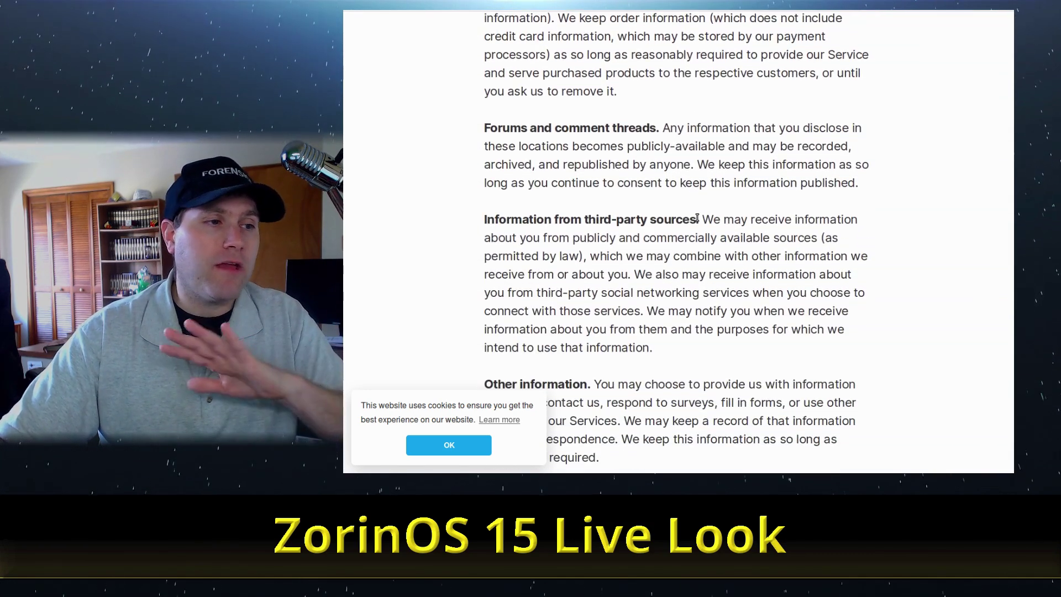
scroll(697, 218, "down", 2)
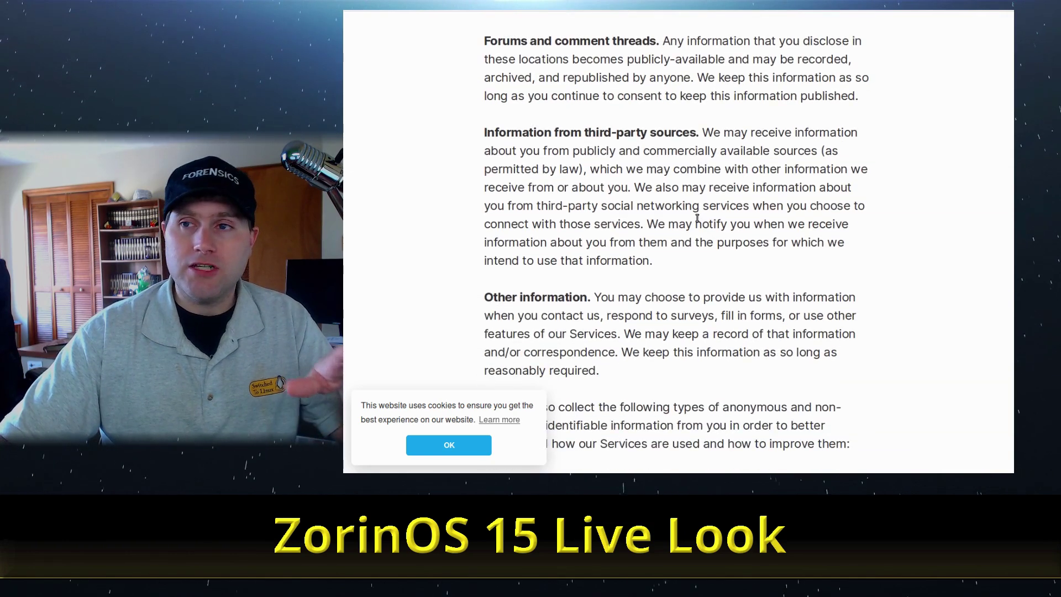
scroll(697, 218, "down", 5)
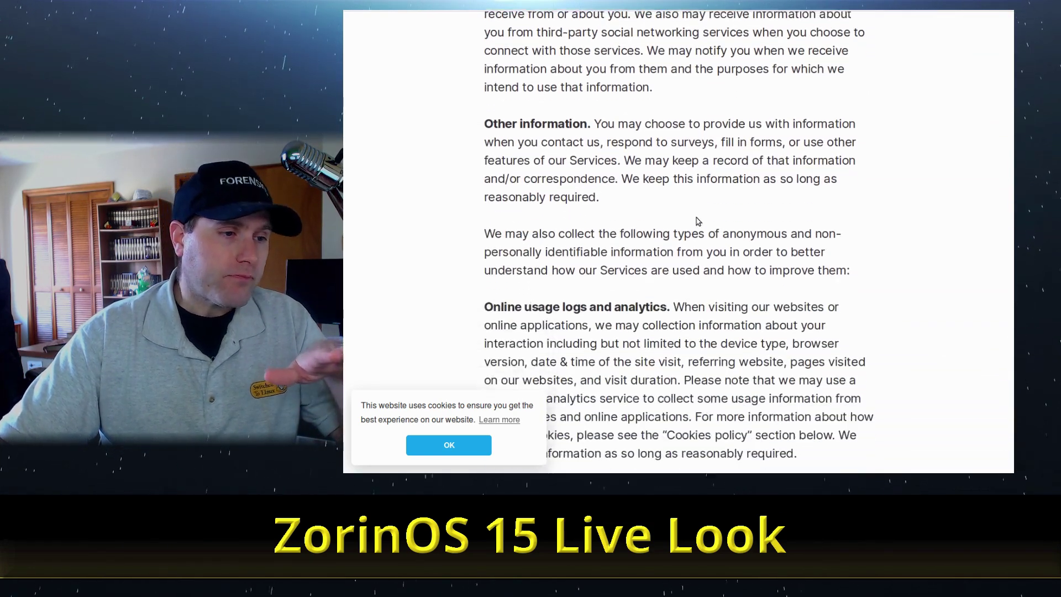
scroll(698, 218, "down", 3)
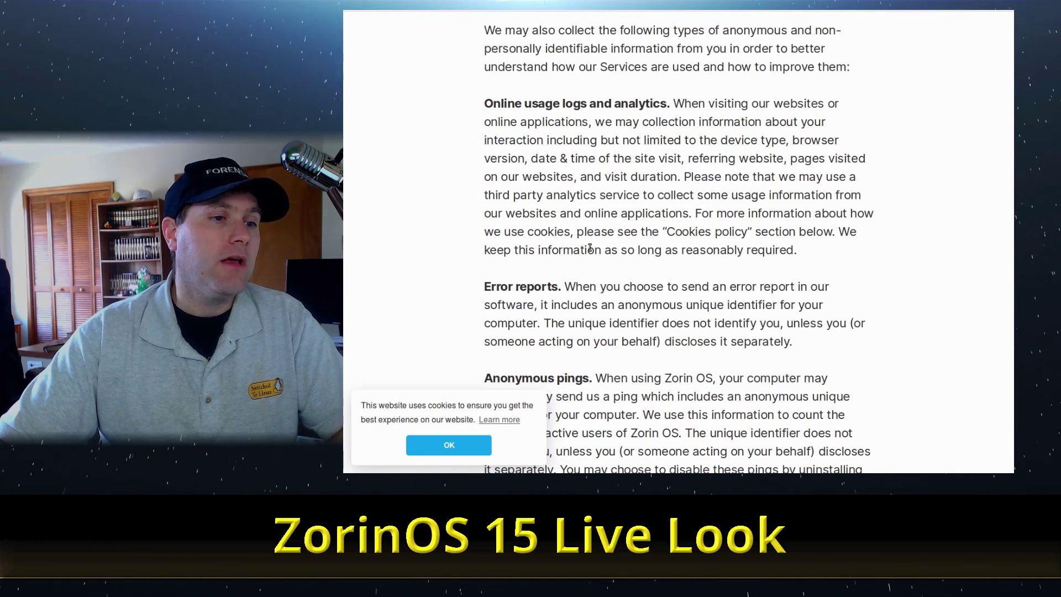
scroll(648, 130, "down", 3)
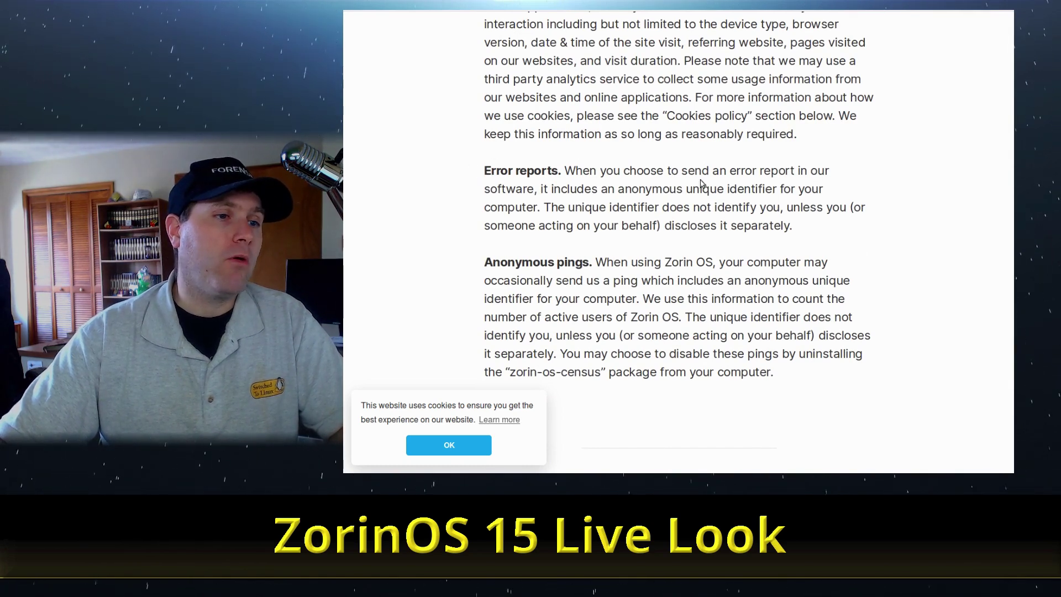
left_click_drag(635, 193, 780, 186)
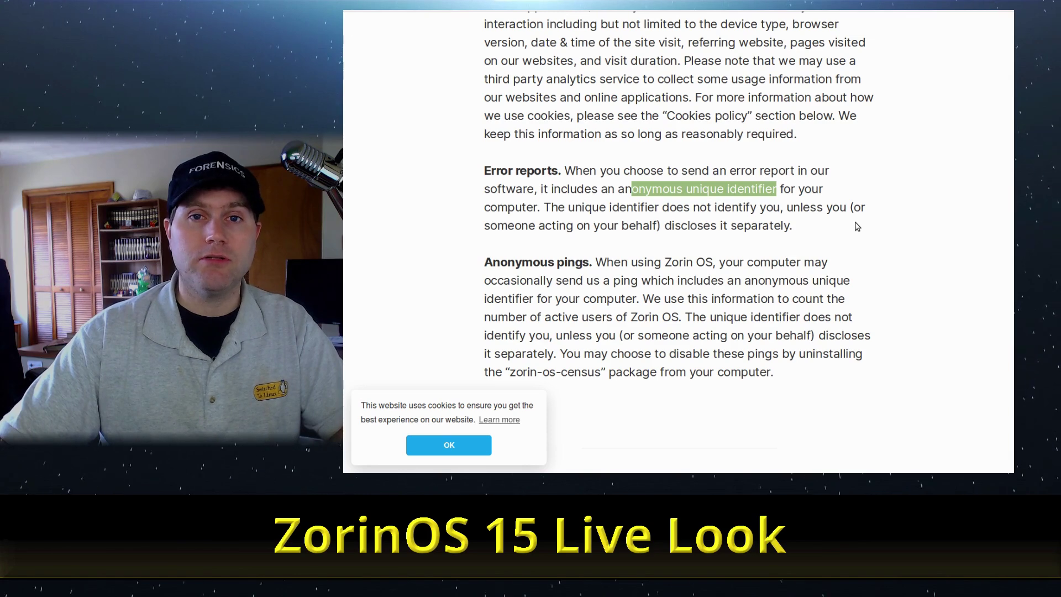
scroll(812, 162, "down", 2)
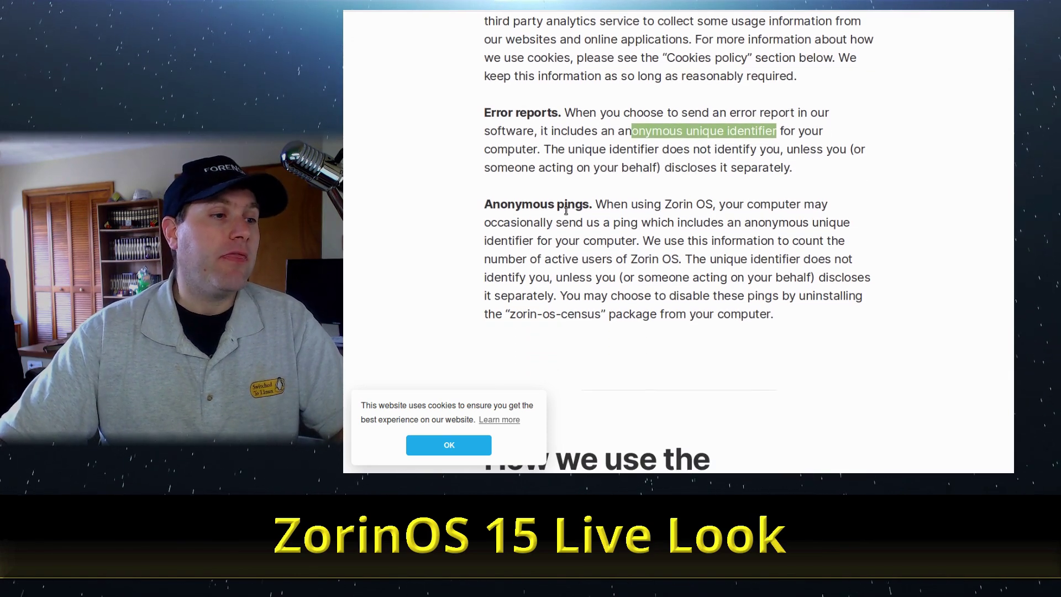
left_click_drag(484, 206, 819, 313)
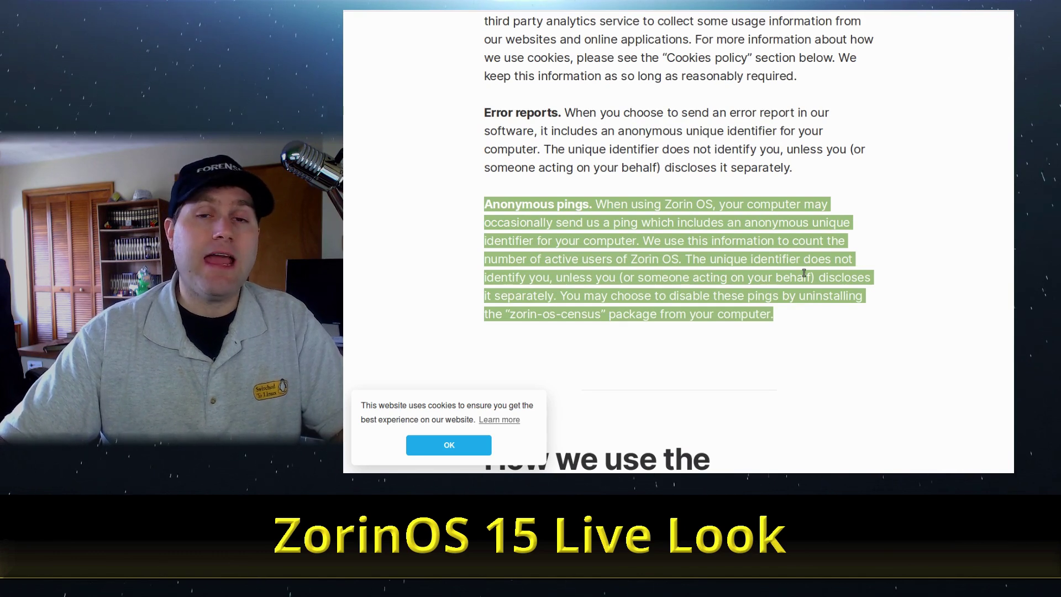
left_click(741, 266)
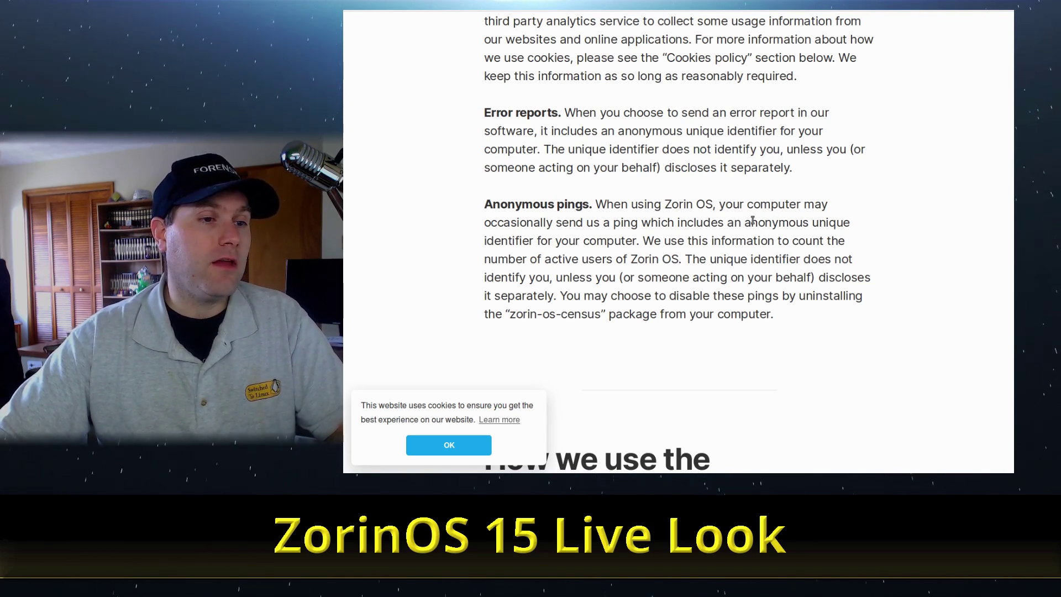
left_click_drag(518, 241, 640, 235)
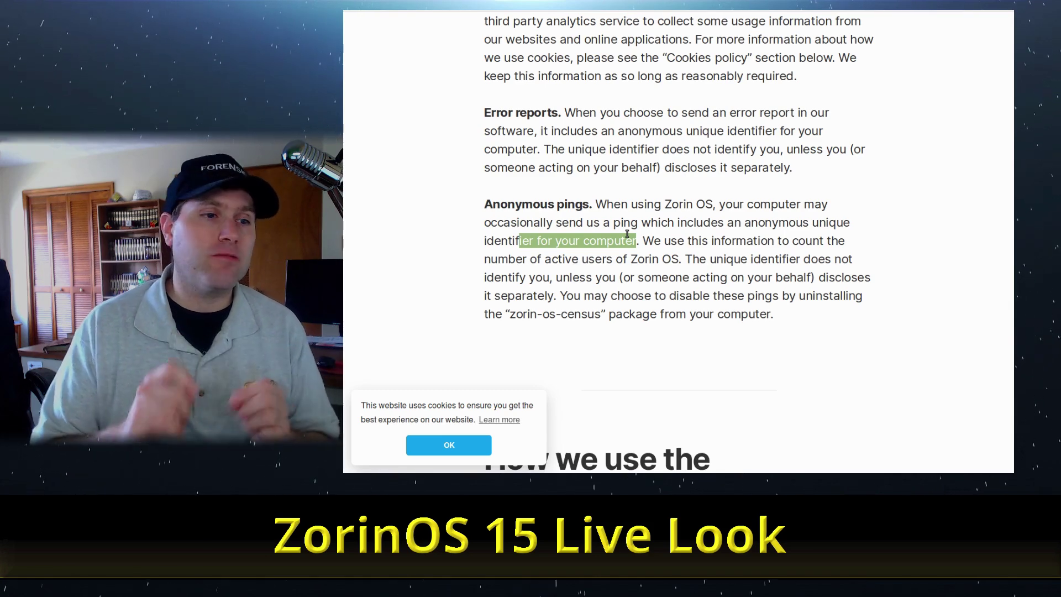
left_click(510, 314)
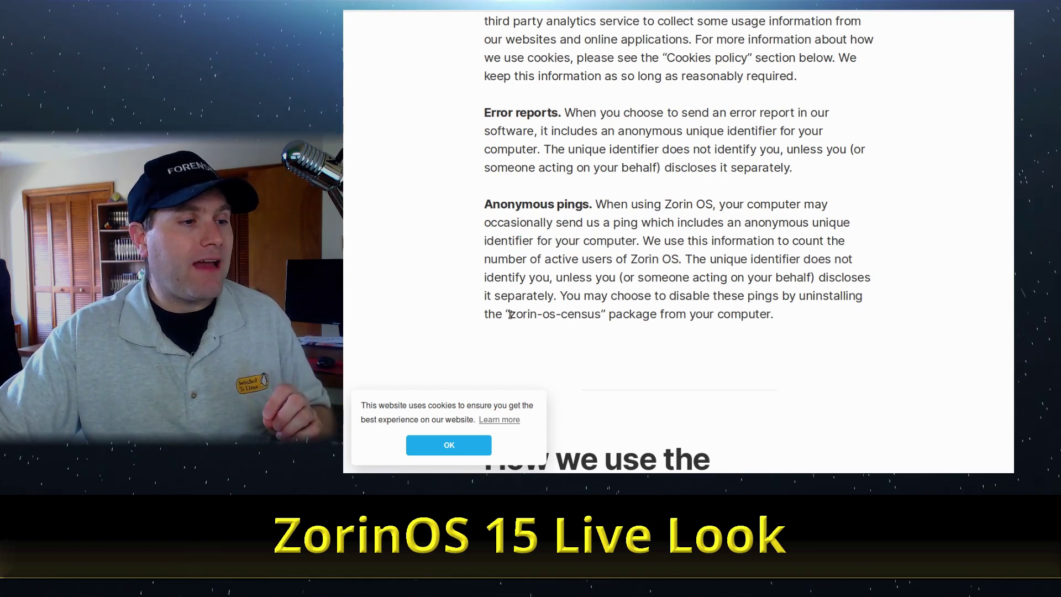
left_click_drag(510, 314, 597, 316)
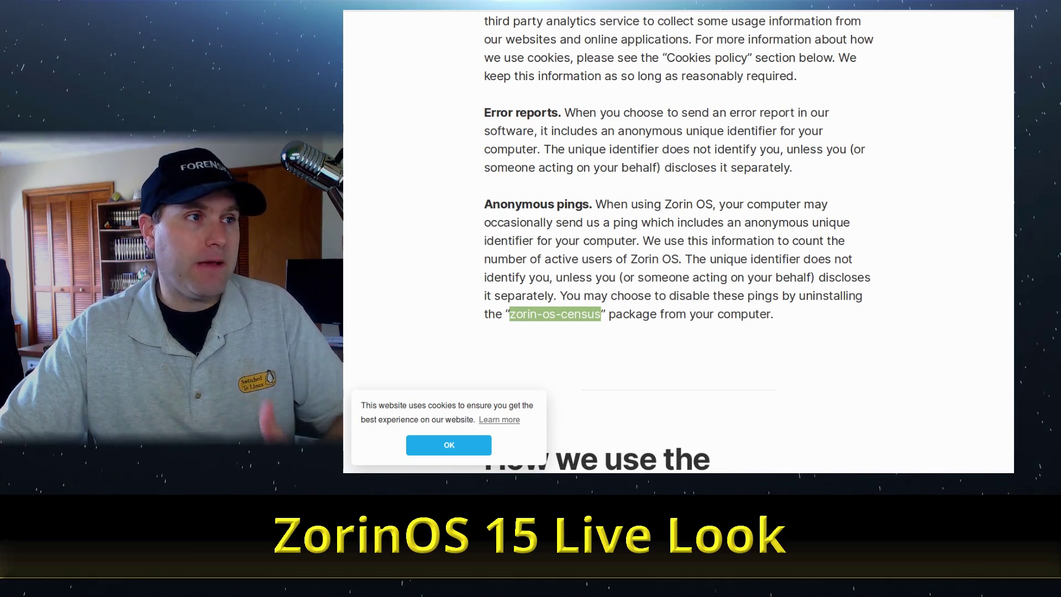
key("ctrl+Tab")
Step: Scroll the 'Zorin OS 15 is here' post through its Zorin Connect and themes sections
scroll(717, 165, "down", 1)
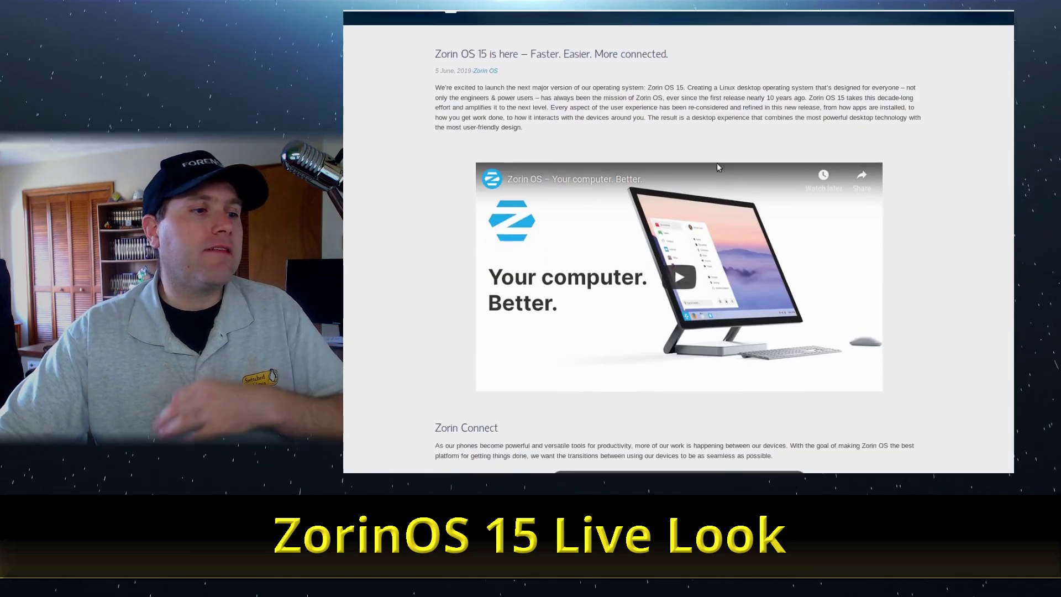
scroll(717, 167, "down", 4)
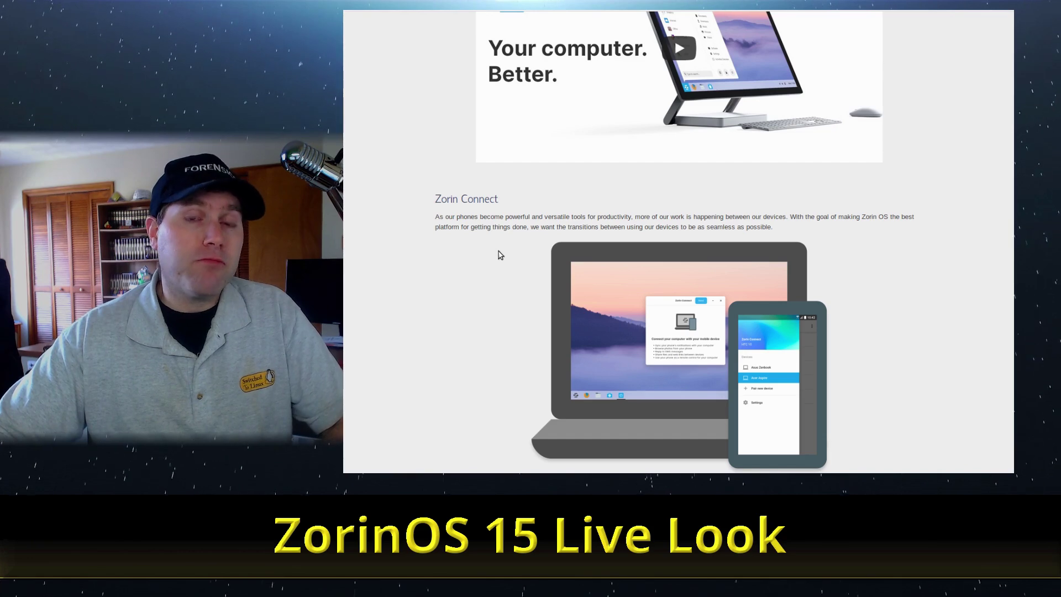
scroll(476, 287, "down", 3)
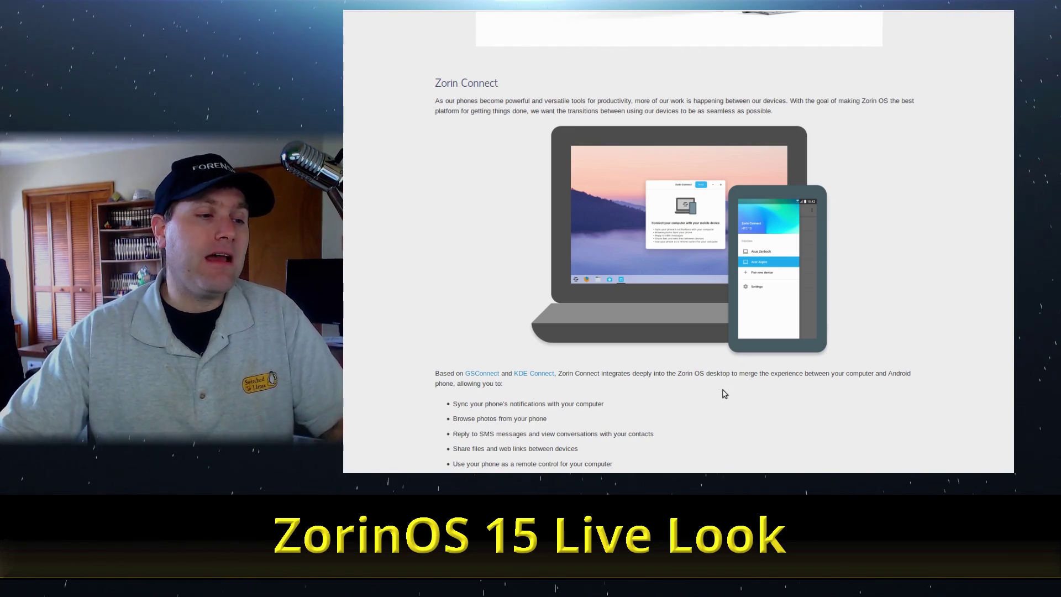
scroll(725, 392, "down", 3)
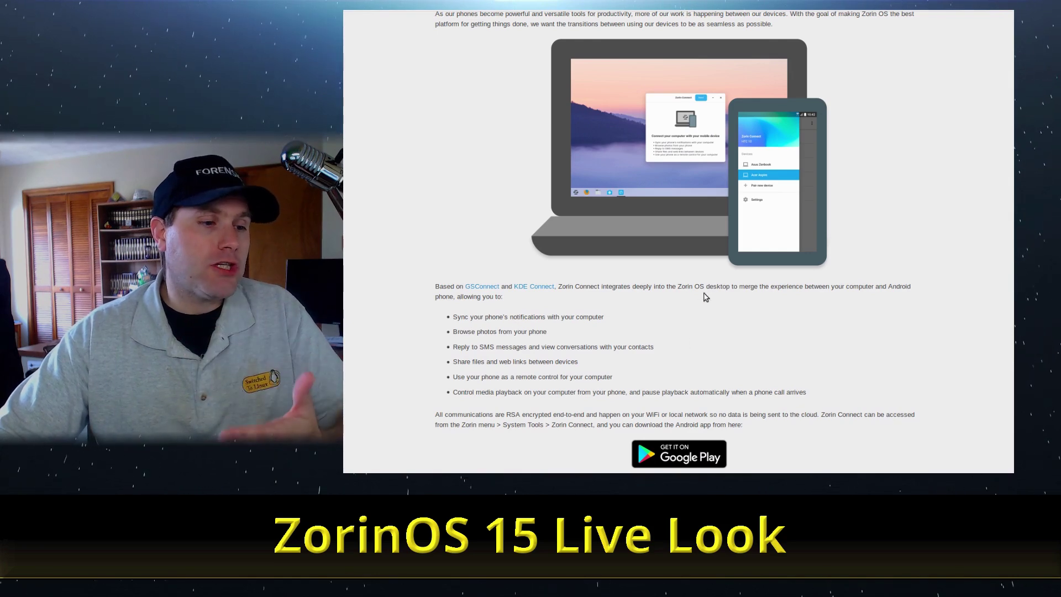
scroll(706, 298, "down", 5)
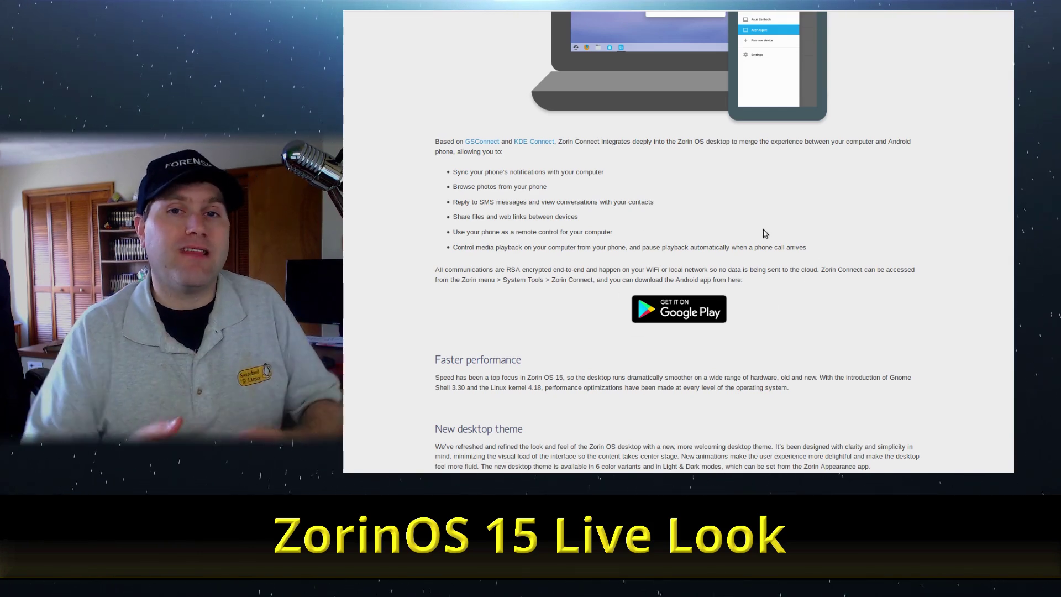
scroll(671, 241, "down", 3)
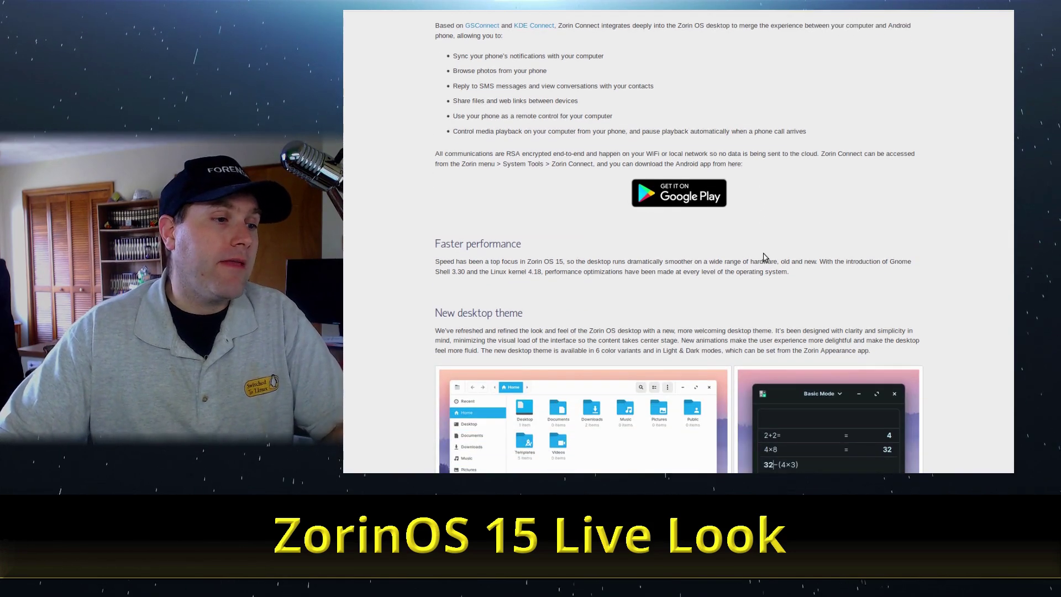
scroll(731, 225, "down", 3)
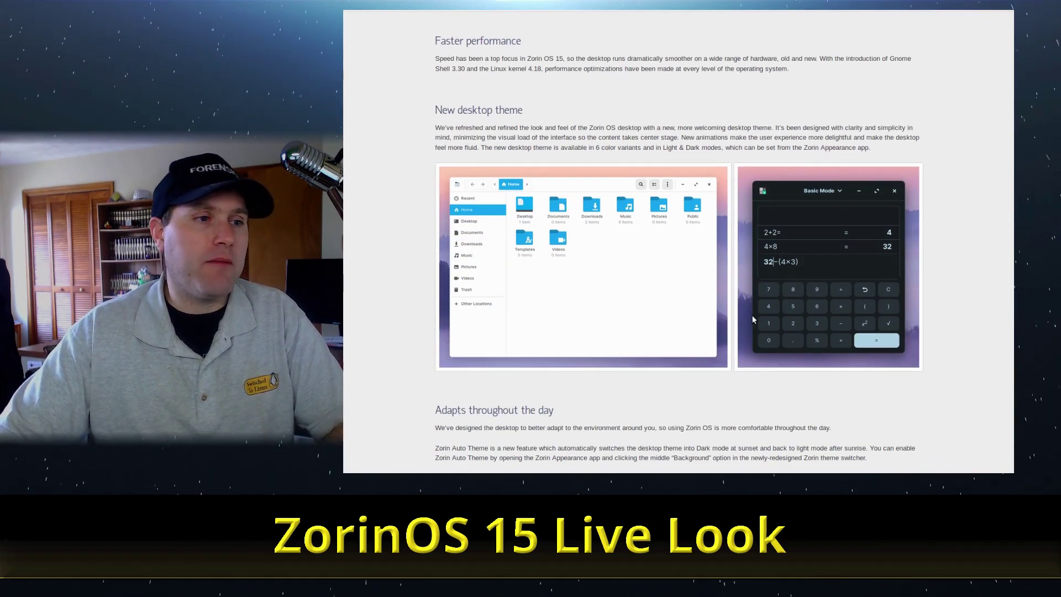
scroll(753, 319, "down", 5)
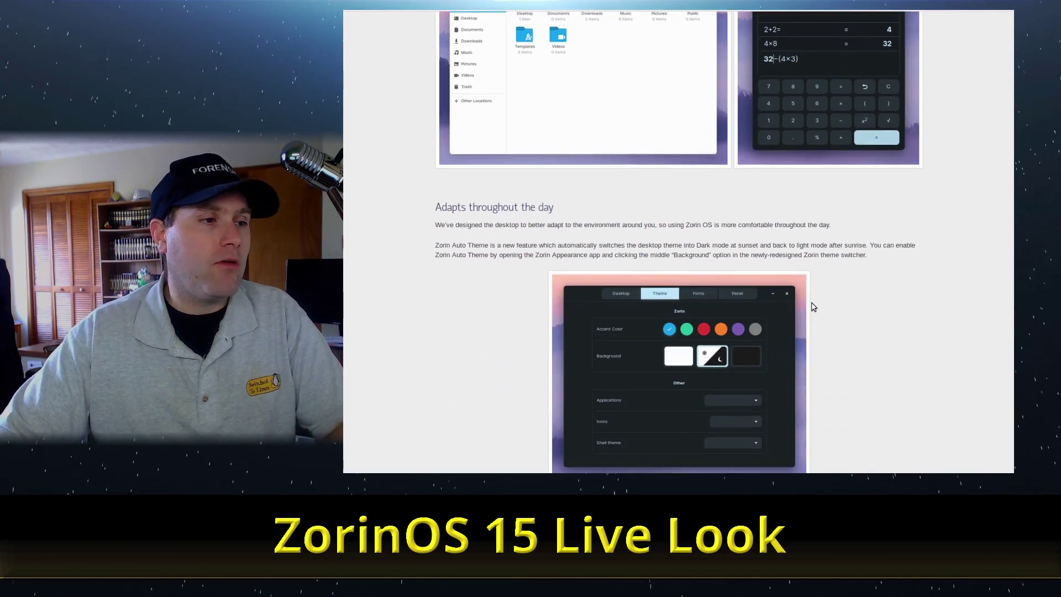
scroll(847, 308, "down", 2)
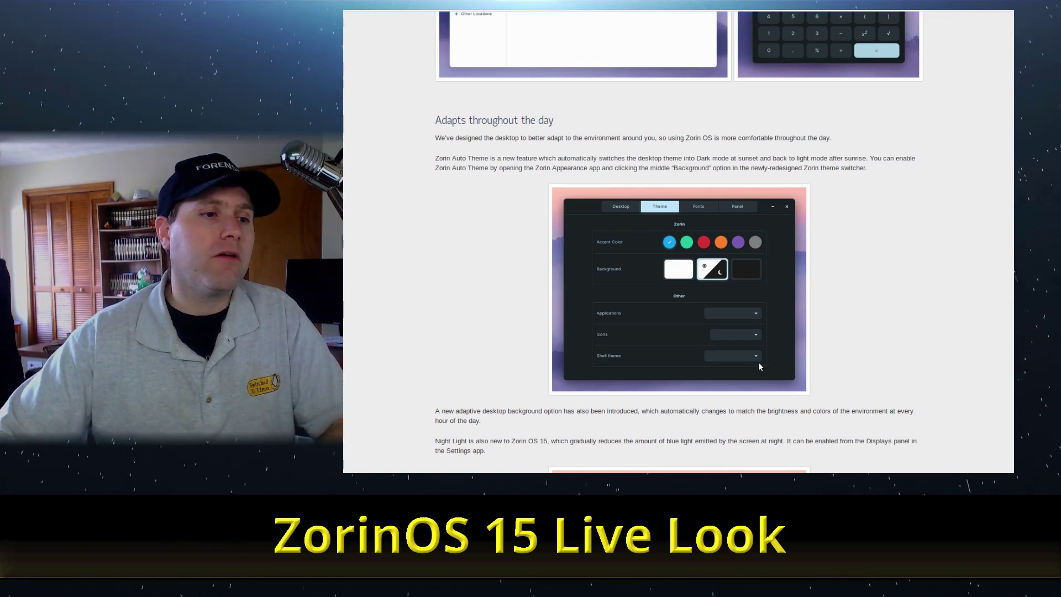
scroll(760, 364, "down", 4)
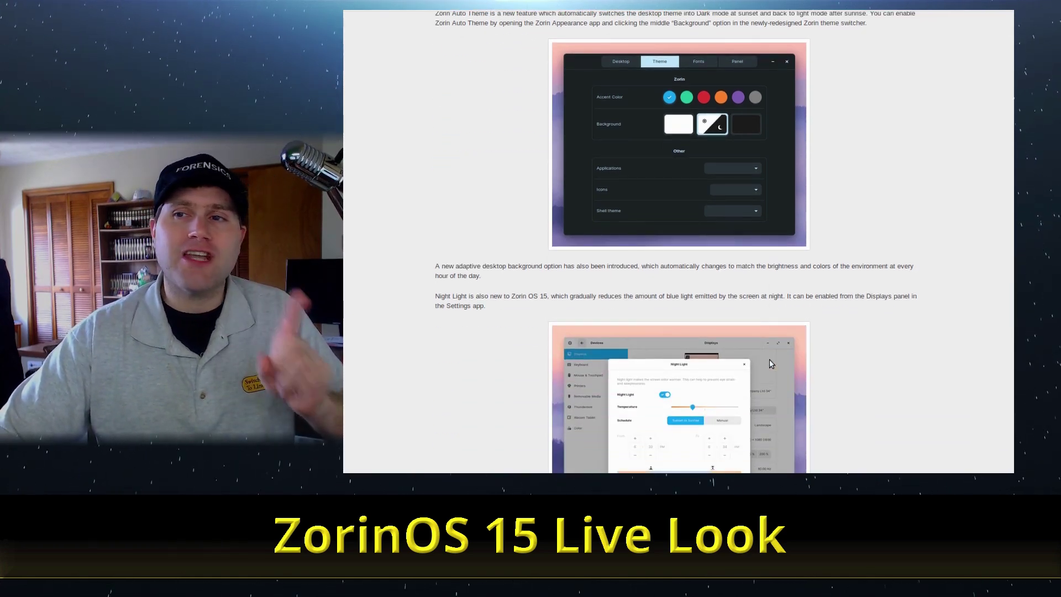
scroll(770, 359, "down", 4)
Step: Continue scrolling the post through the touch layout and apps sections
scroll(787, 327, "down", 4)
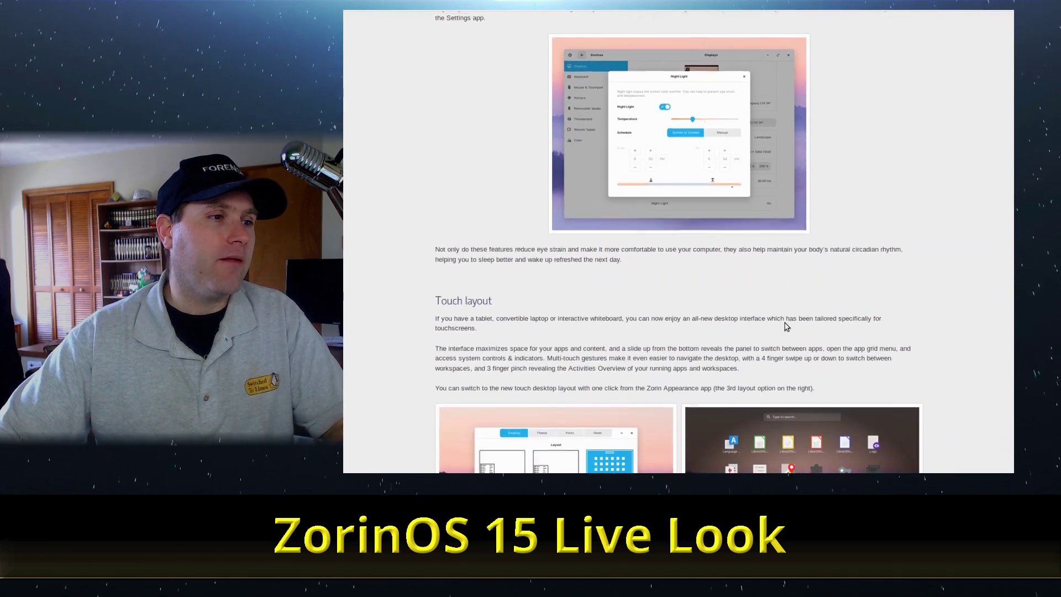
scroll(822, 352, "down", 5)
scroll(822, 352, "down", 3)
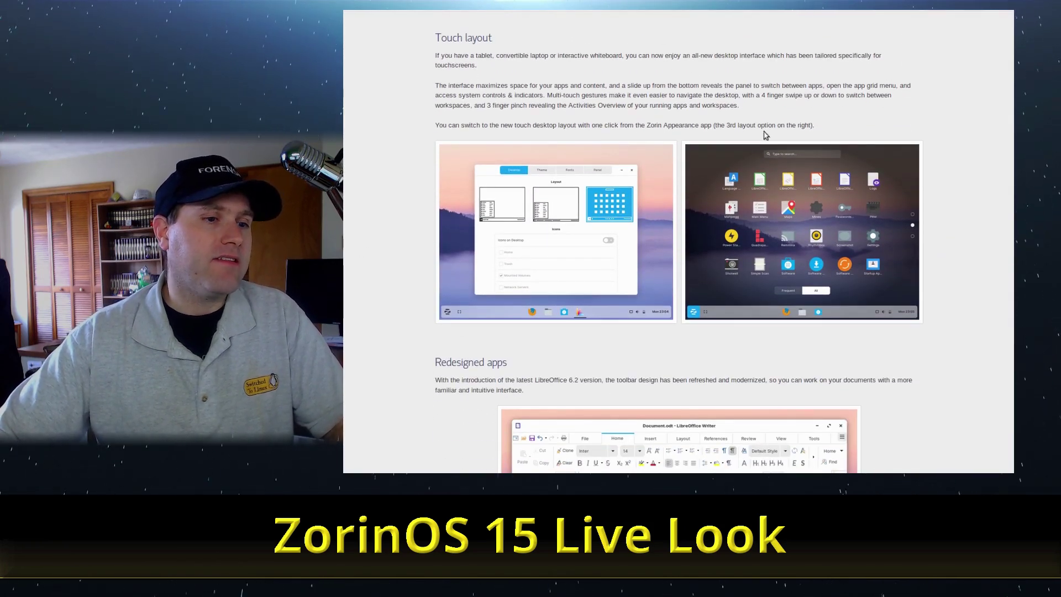
scroll(749, 314, "down", 1)
scroll(750, 314, "down", 2)
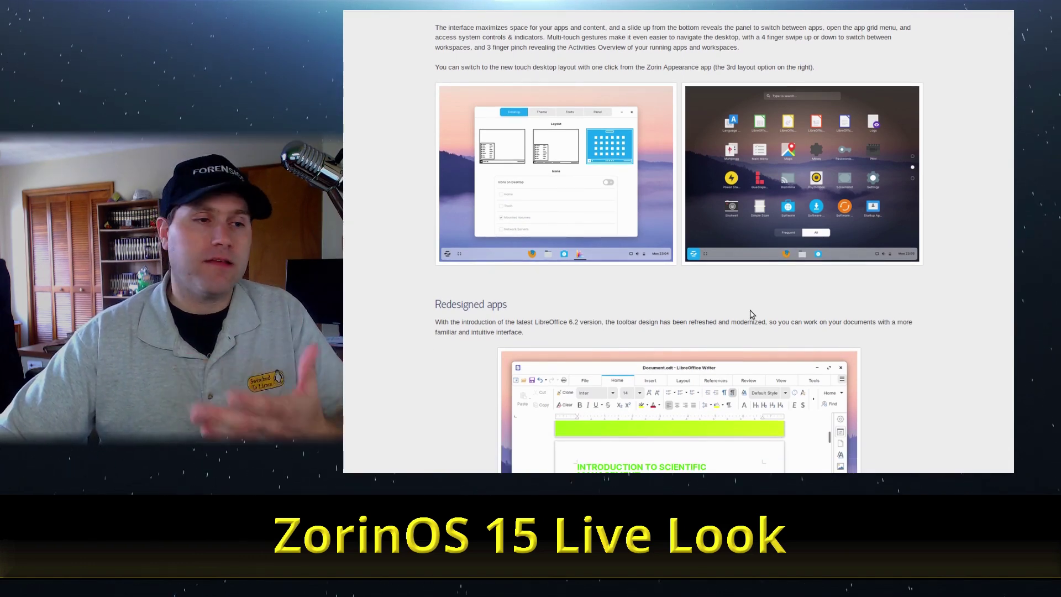
scroll(752, 314, "down", 6)
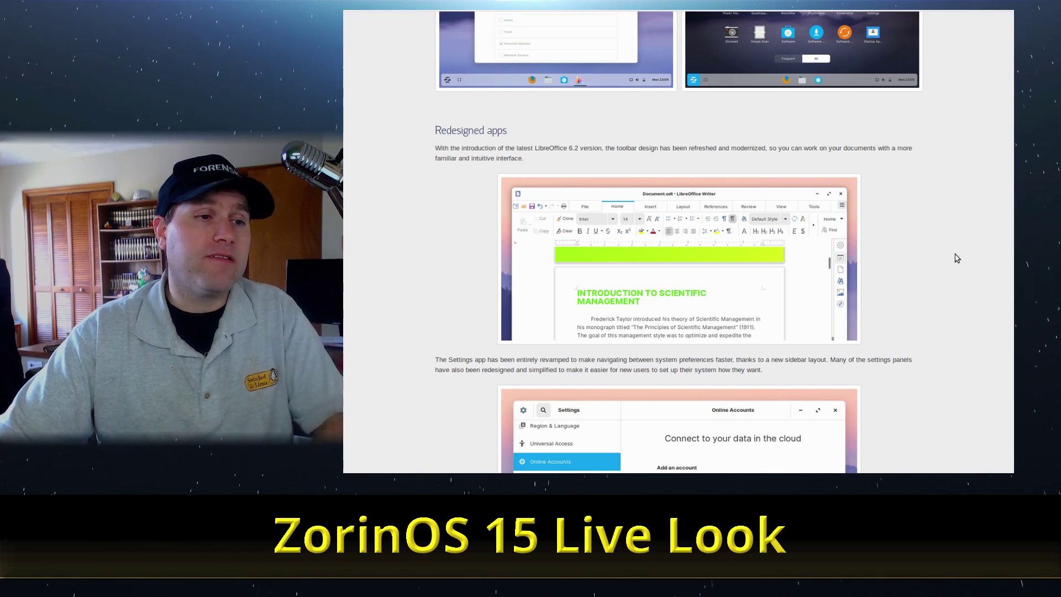
scroll(943, 244, "down", 2)
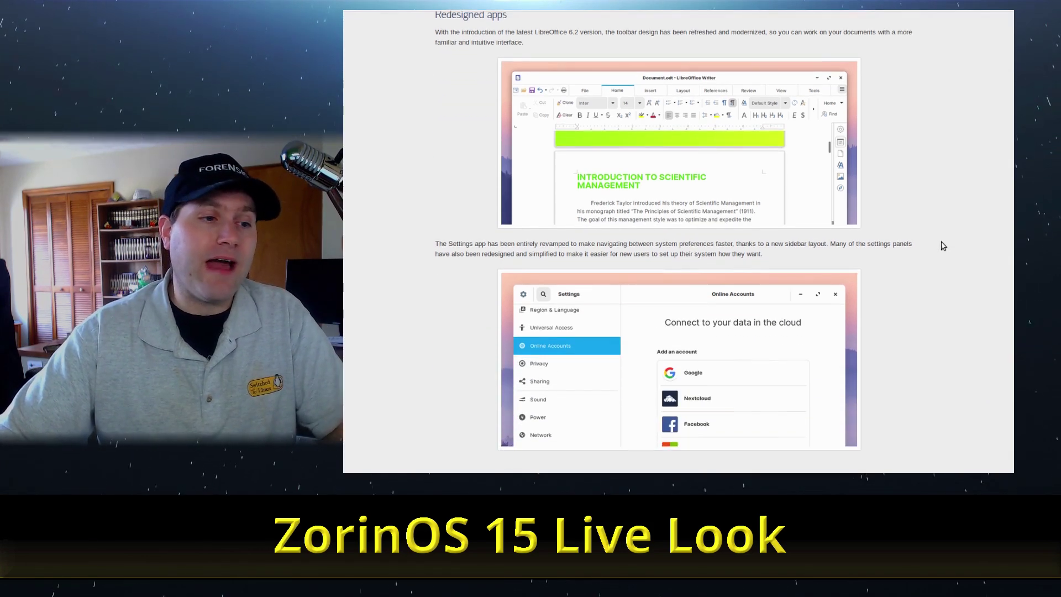
scroll(943, 246, "down", 4)
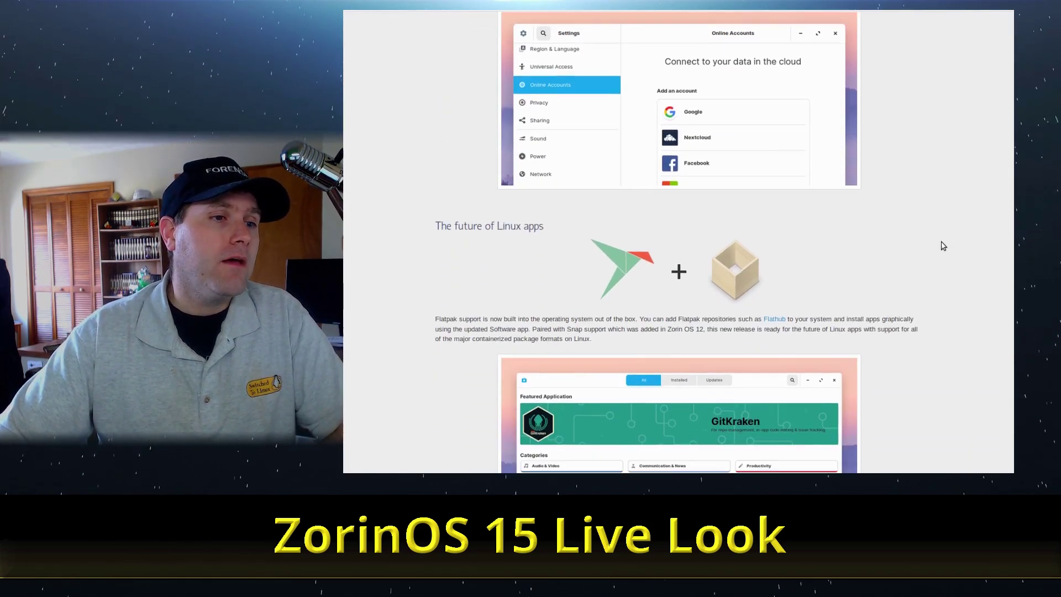
scroll(943, 245, "down", 1)
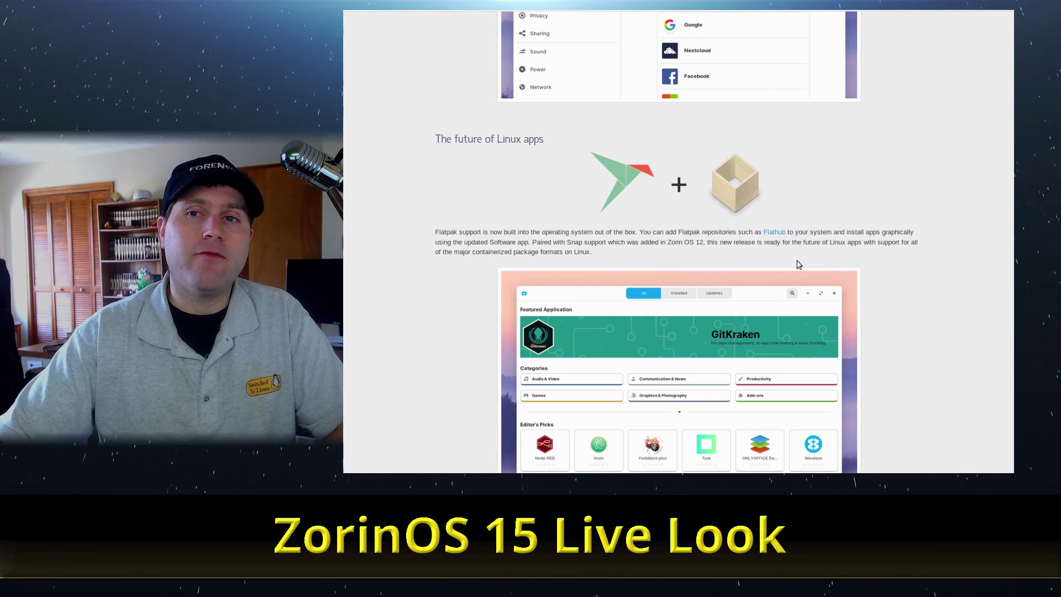
scroll(967, 308, "down", 5)
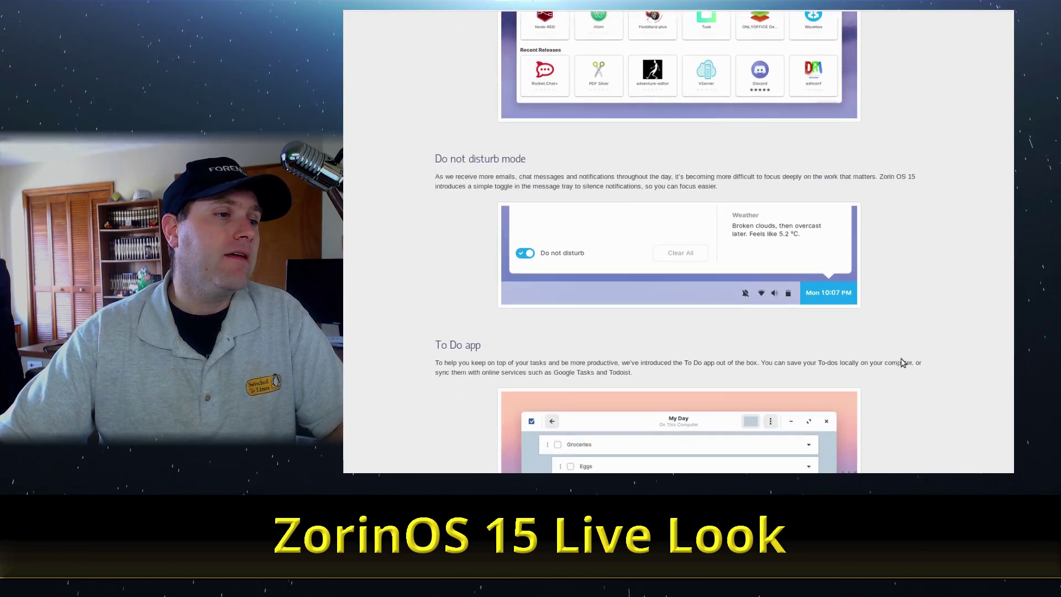
scroll(903, 363, "down", 8)
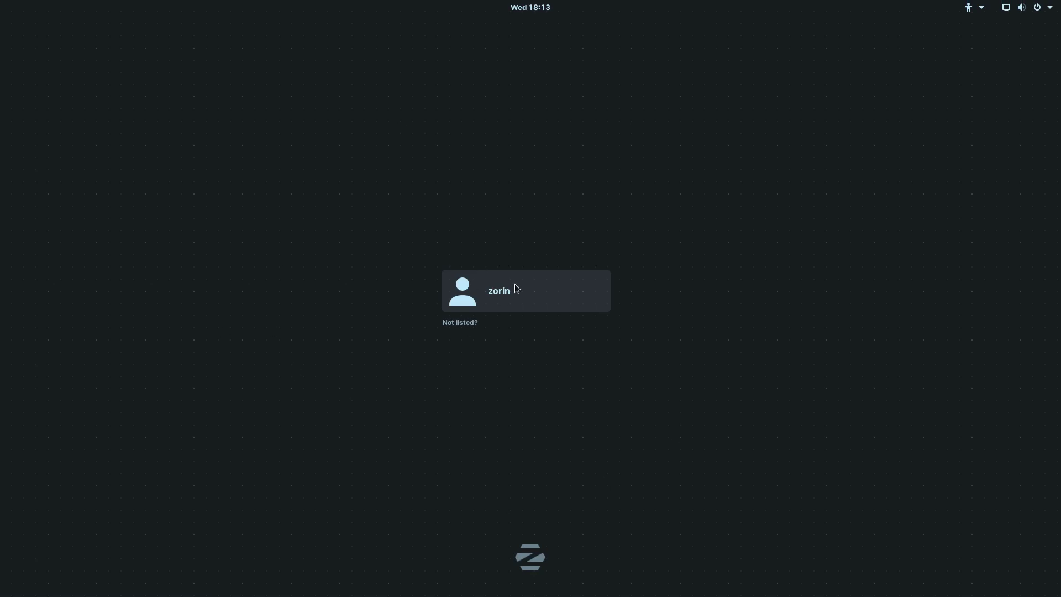
Step: Sign in to the single user account with the Zorin Desktop session and the account password
left_click(495, 292)
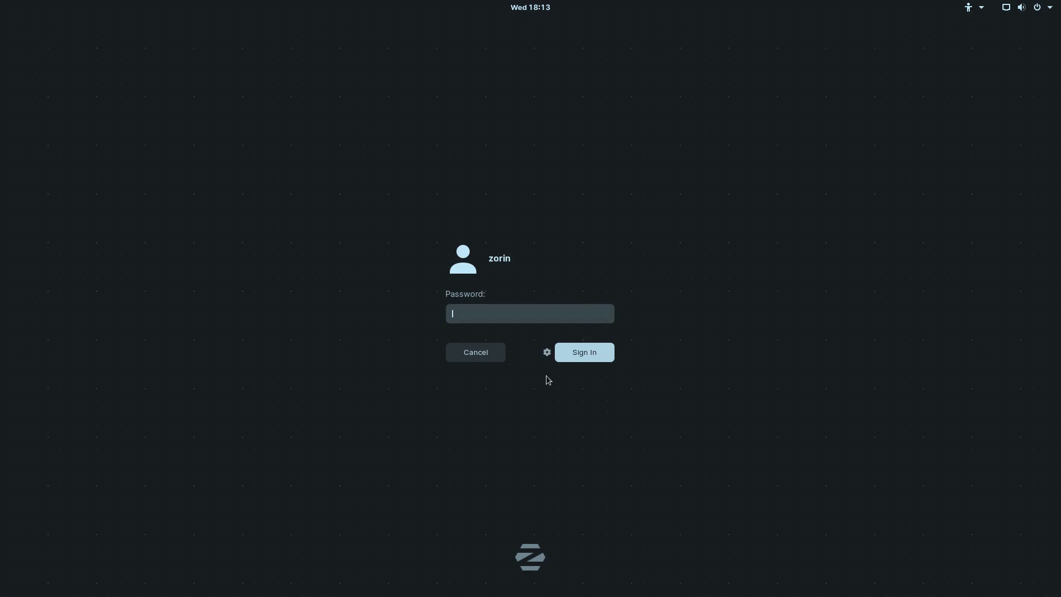
left_click(547, 352)
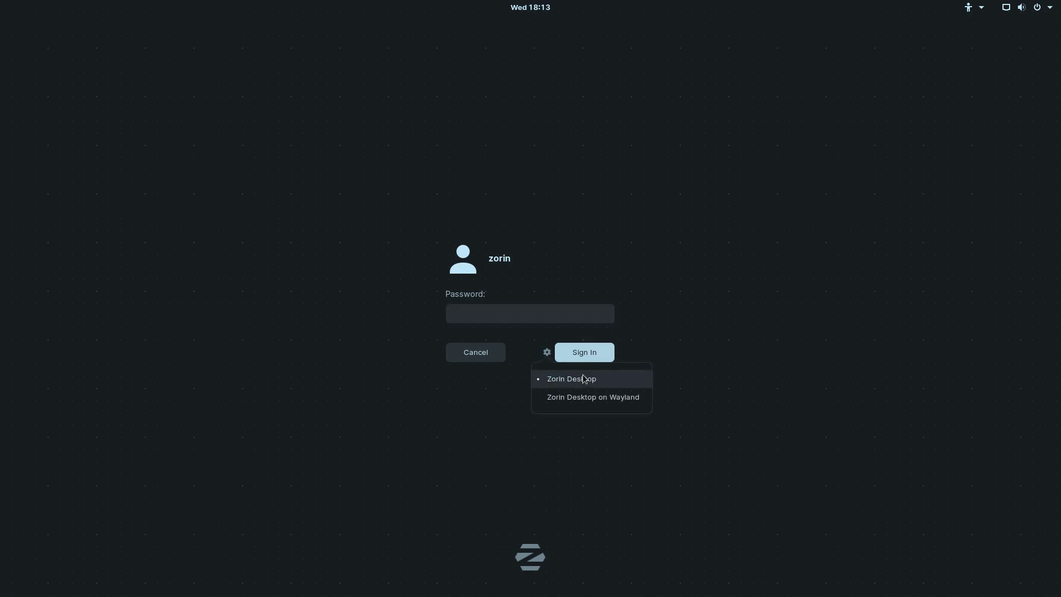
left_click(509, 316)
type("******")
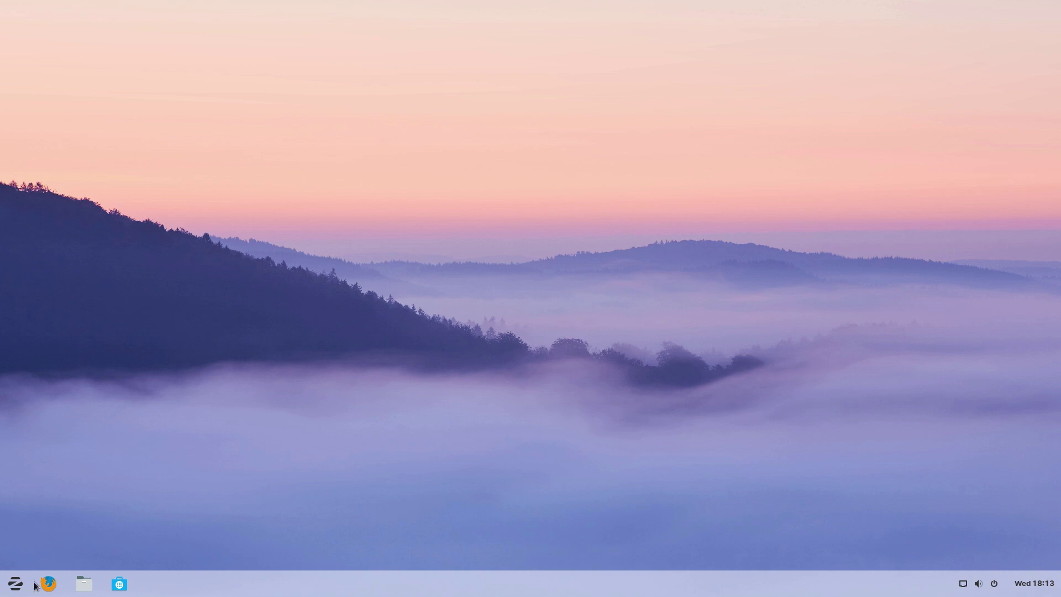
Step: Browse the Games, Accessories and Internet menu categories, then open Settings on the Appearance page
left_click(13, 586)
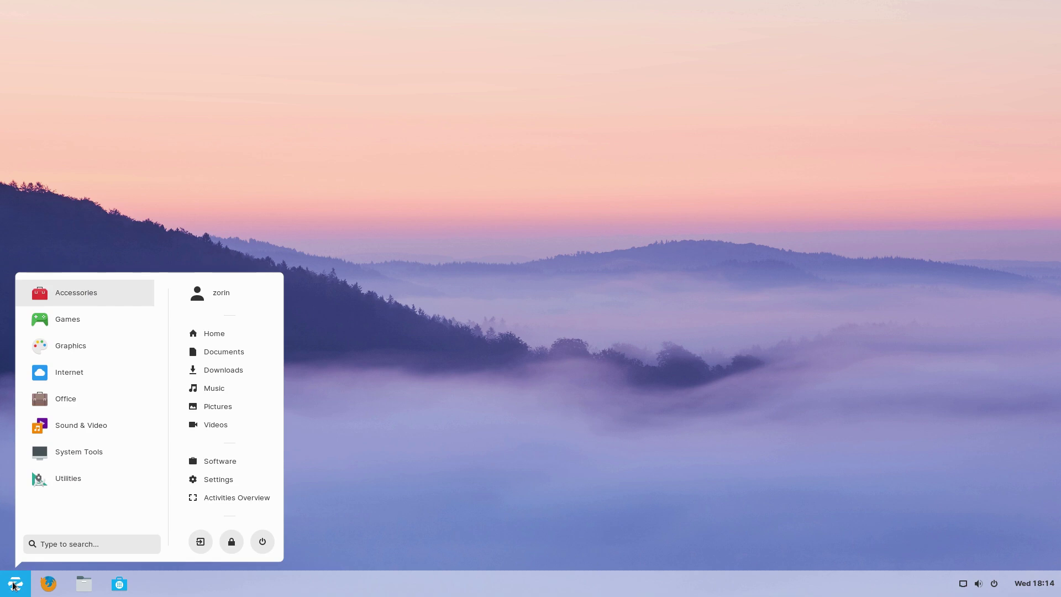
left_click(90, 319)
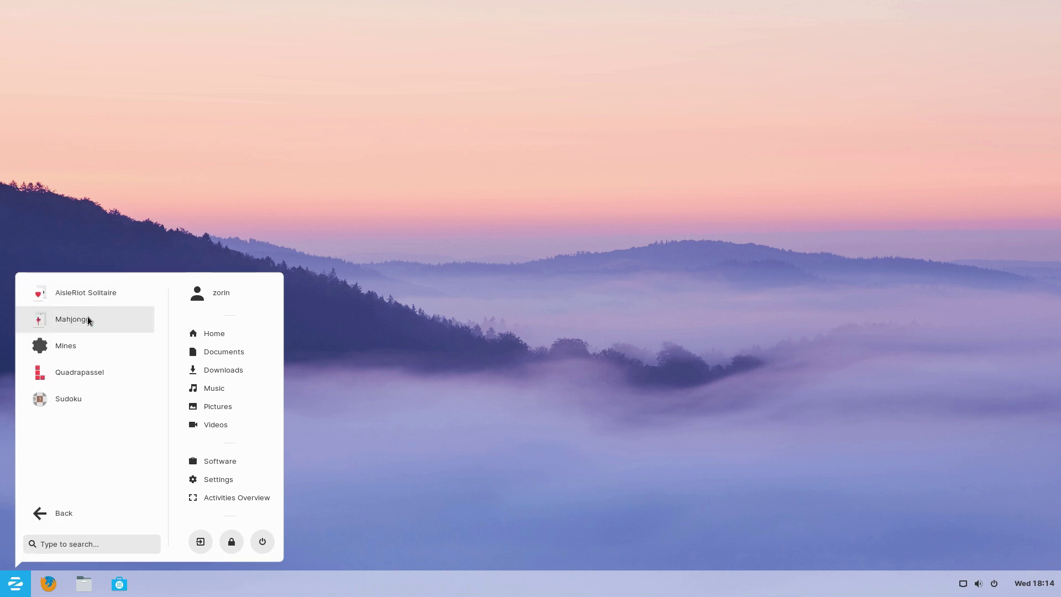
left_click(67, 513)
left_click(73, 298)
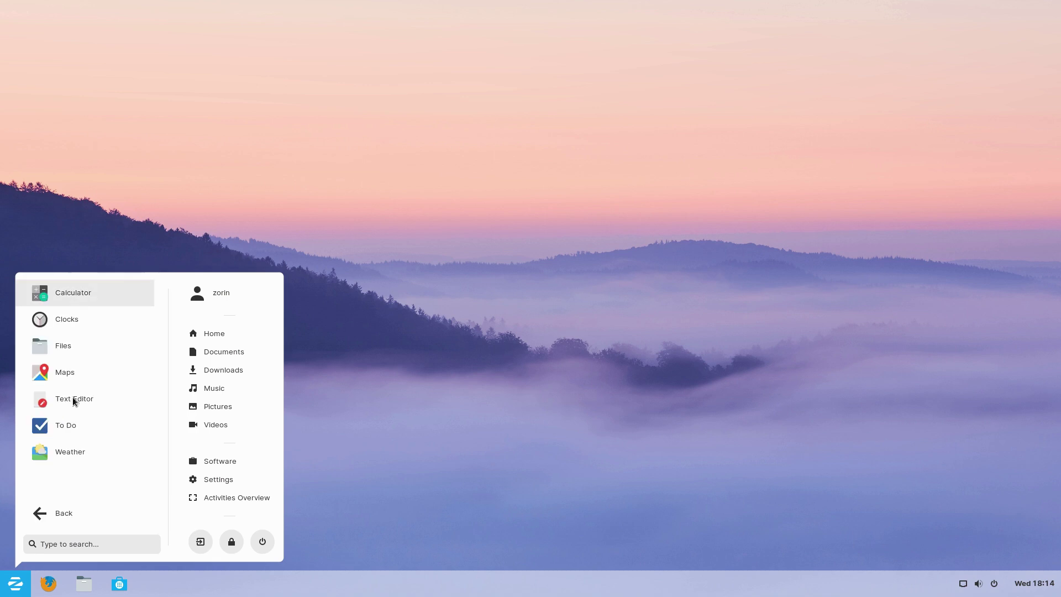
left_click(49, 508)
left_click(69, 375)
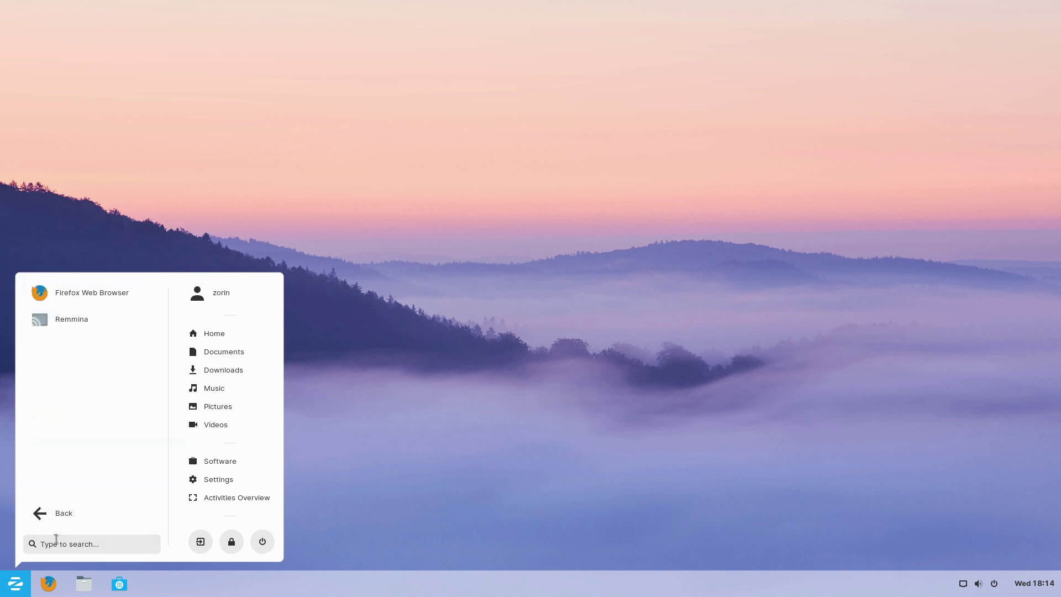
left_click(58, 514)
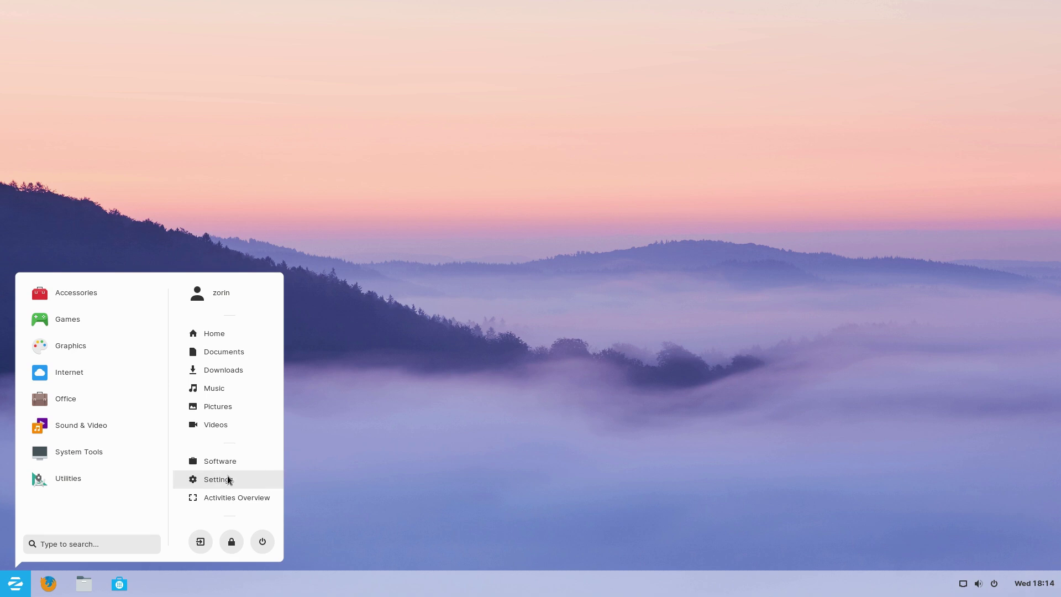
left_click(736, 98)
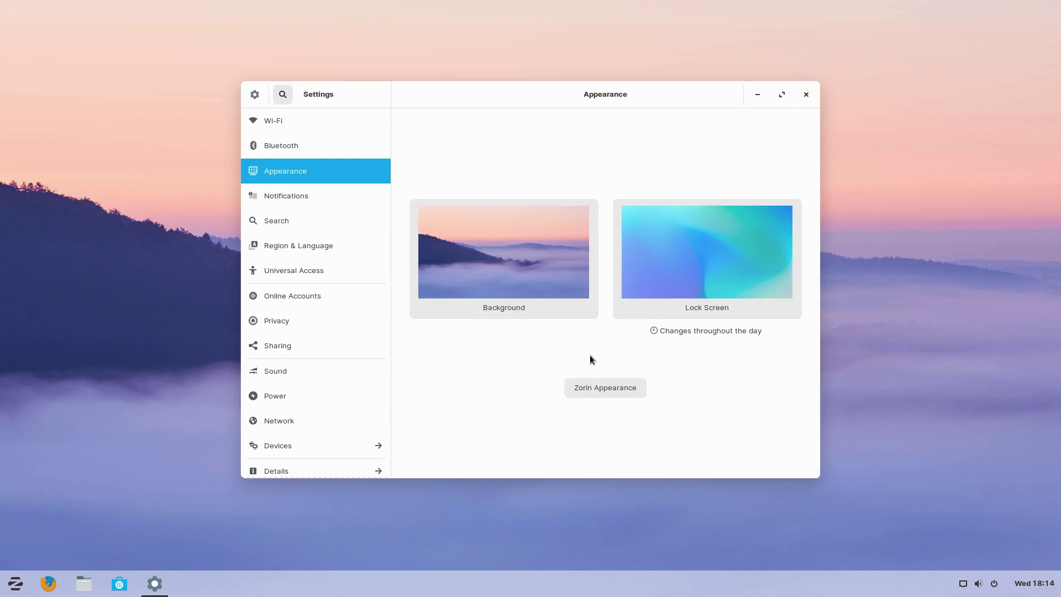
Step: Minimize the Settings window and restore it from the taskbar
left_click(756, 90)
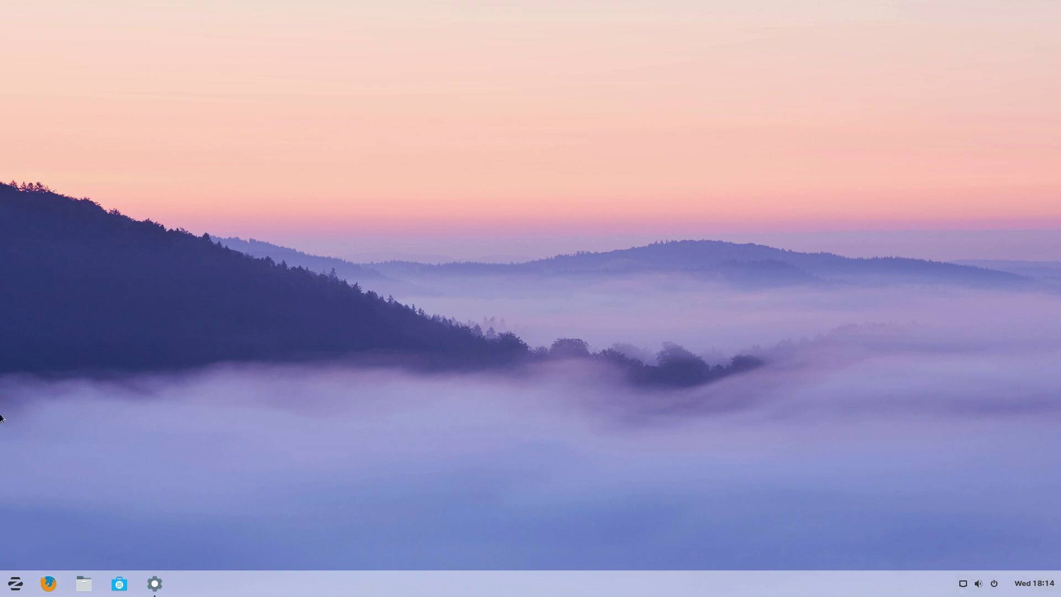
left_click(154, 584)
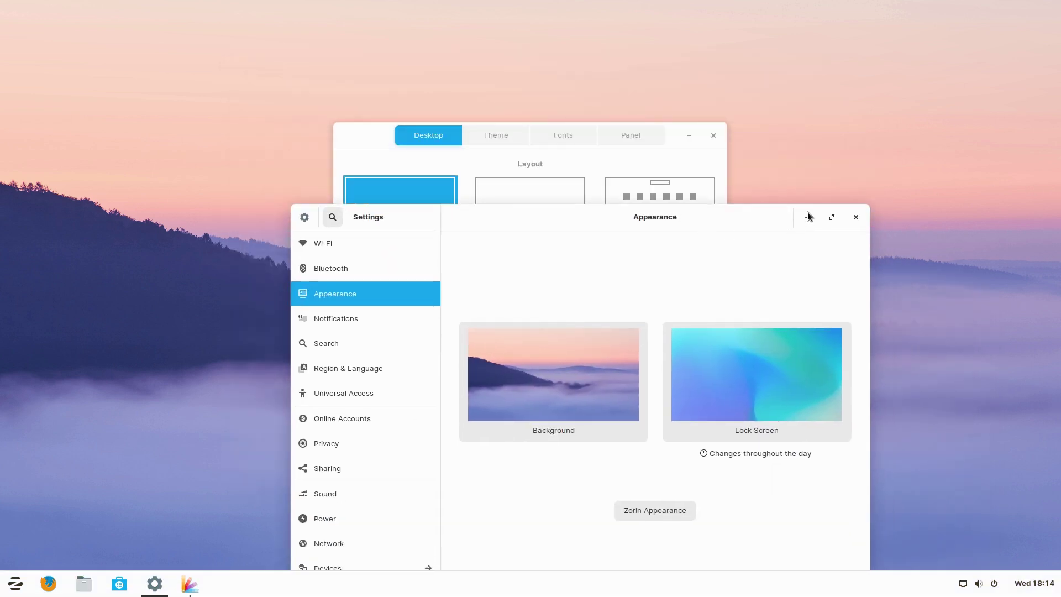
Step: Enable the Home and Trash desktop icons and place Home below Trash
left_click(856, 218)
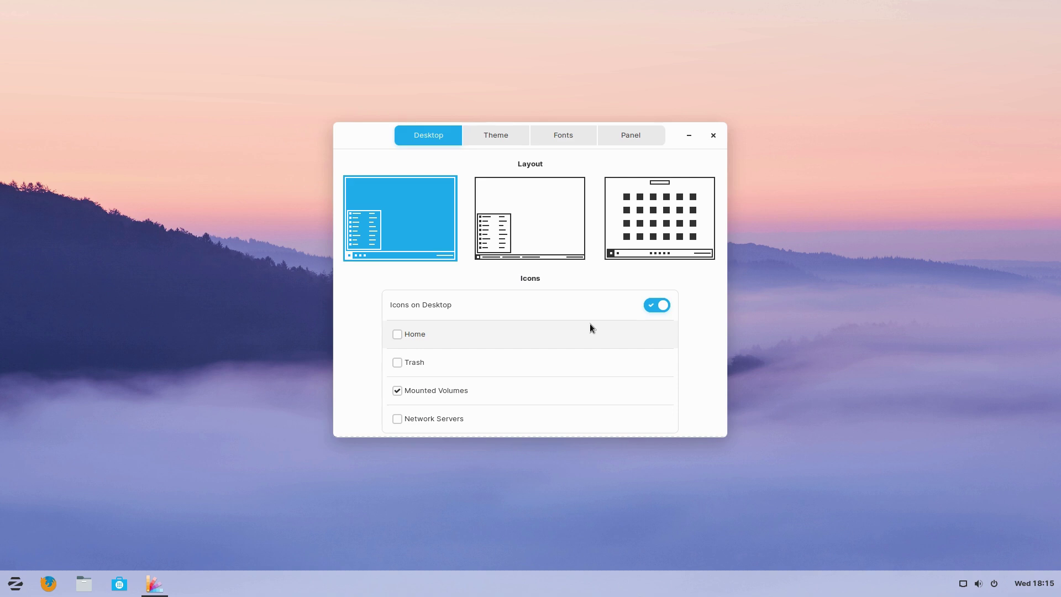
left_click(397, 334)
left_click(397, 334)
left_click(397, 362)
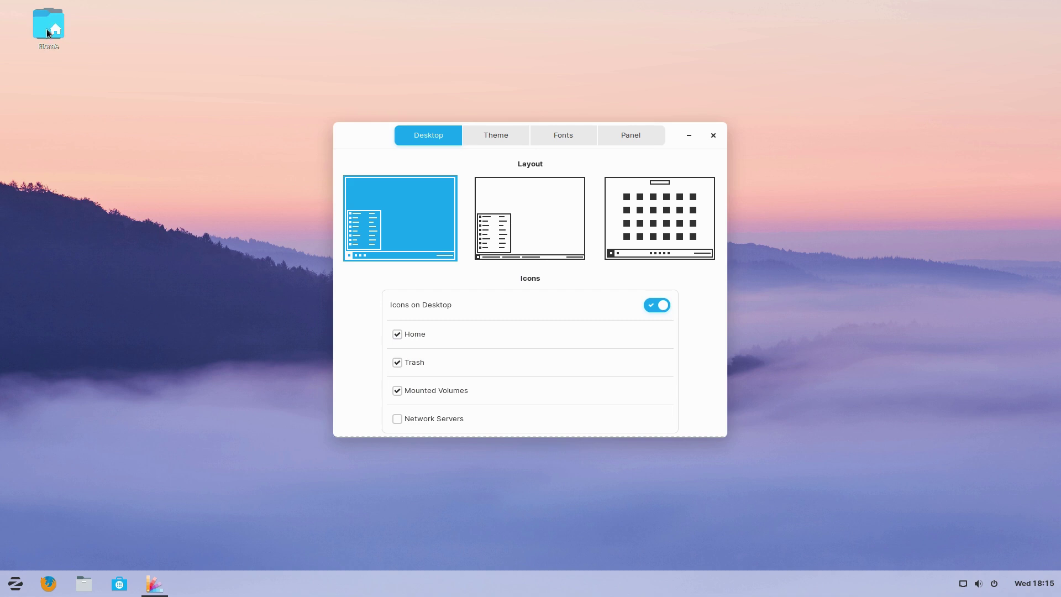
left_click_drag(47, 29, 50, 92)
left_click(190, 76)
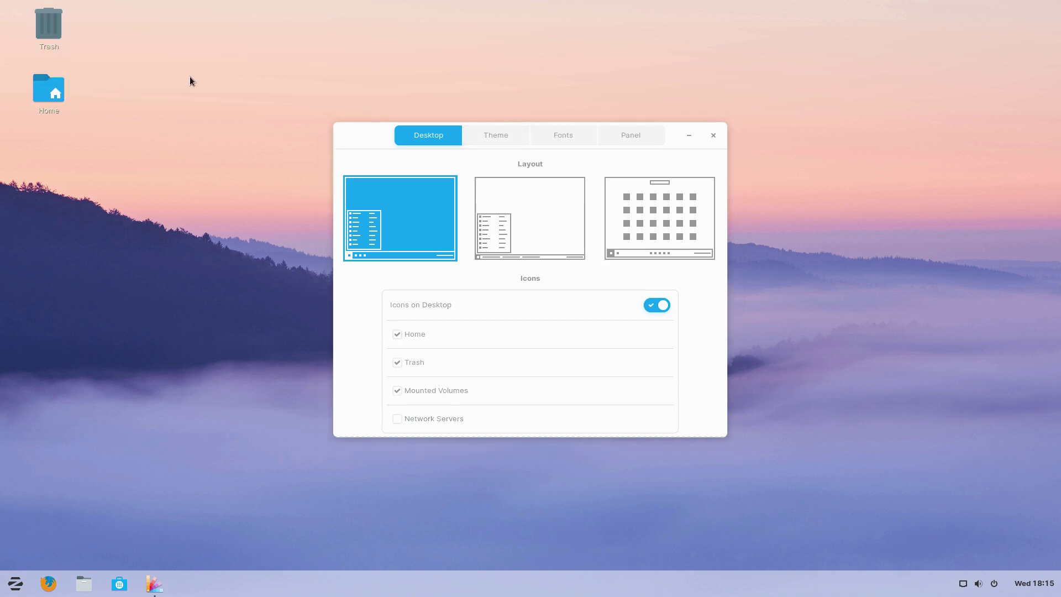
Step: Check the right-click menus of the Home icon and the desktop
right_click(49, 101)
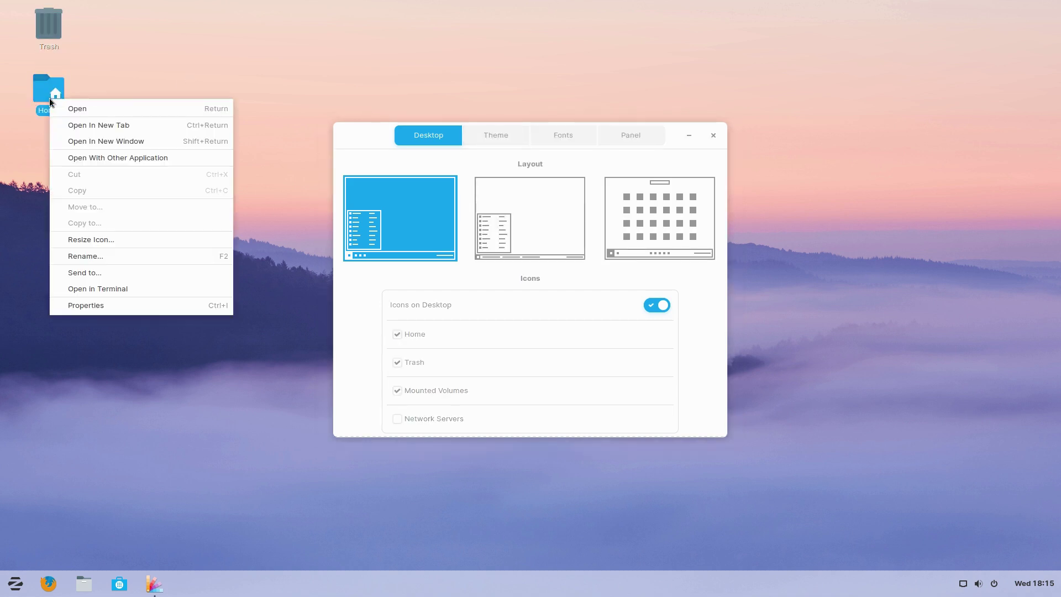
left_click(138, 102)
right_click(145, 102)
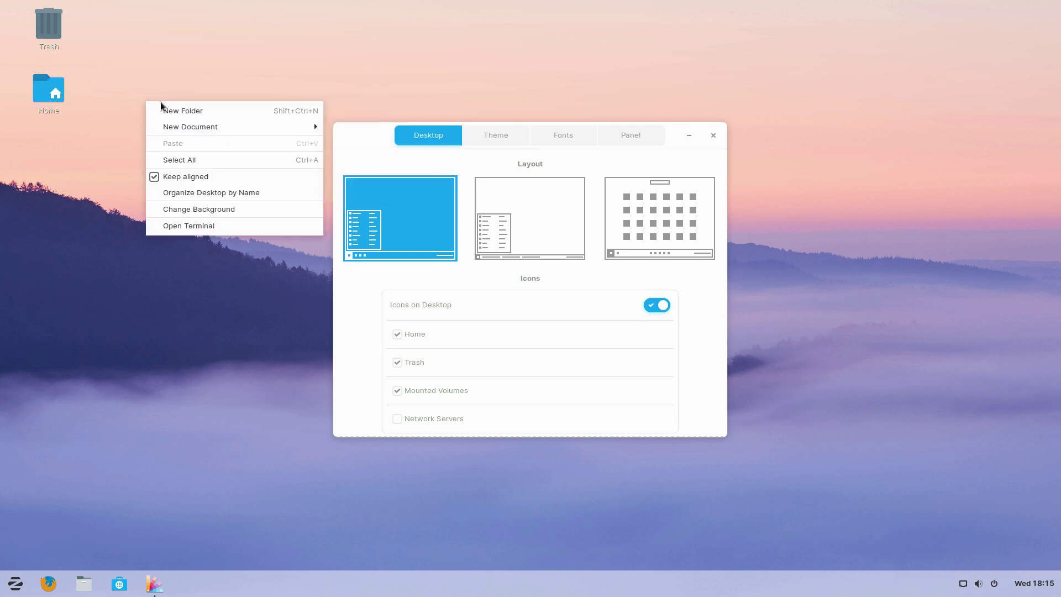
left_click(152, 59)
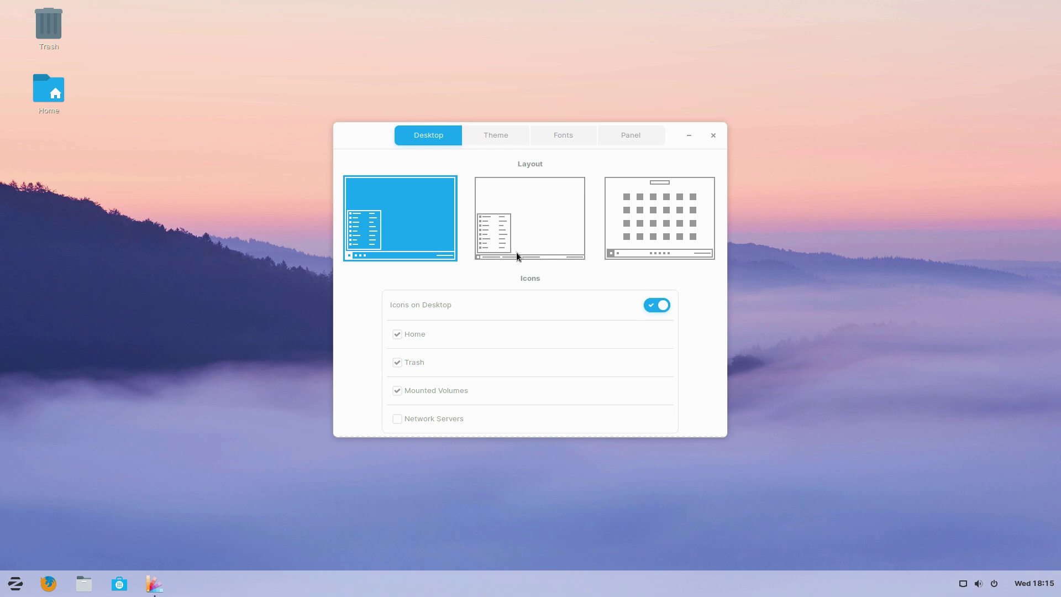
Step: Move the titlebar buttons to the left, then back to the right
left_click_drag(723, 330, 725, 413)
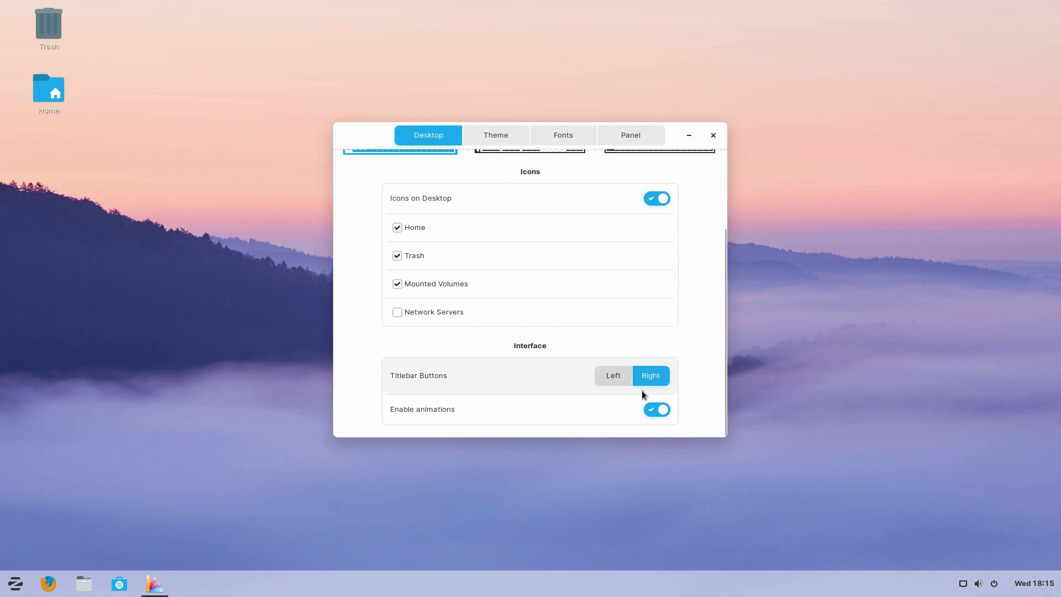
left_click(614, 376)
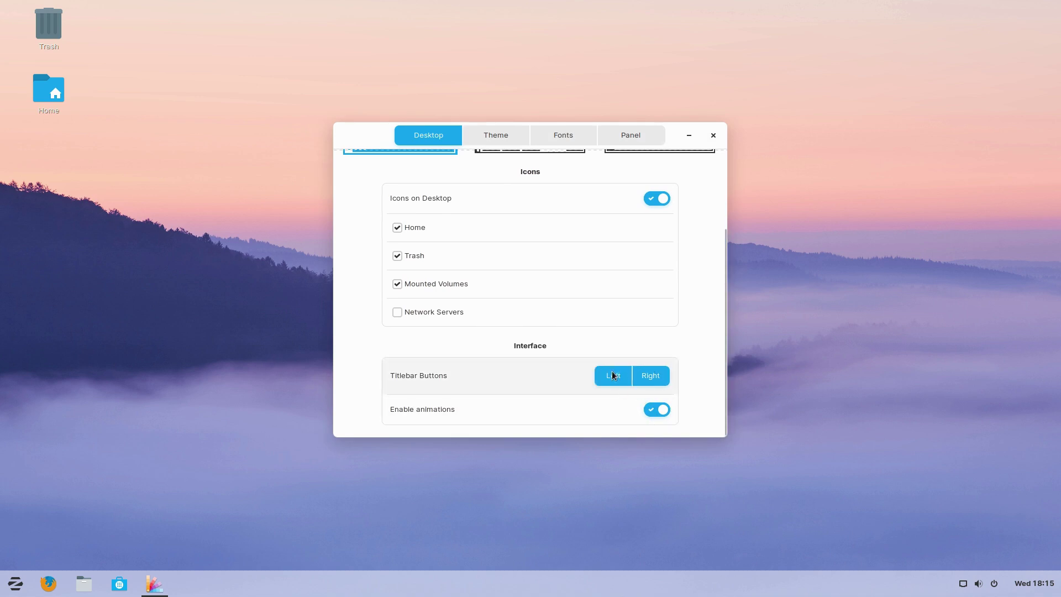
left_click(648, 376)
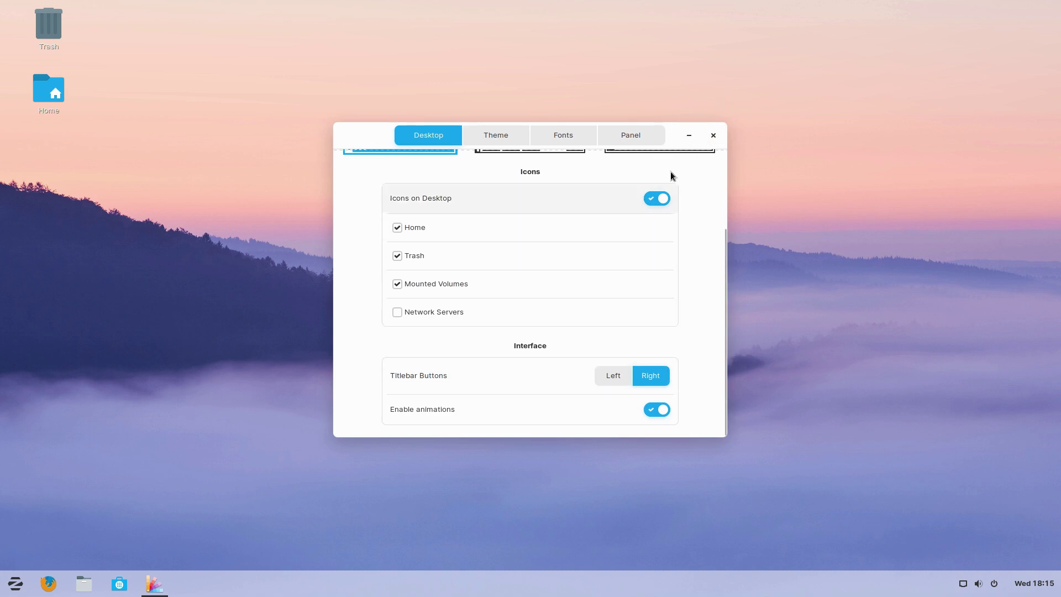
Step: Open and close Files, then pick the middle layout that lists window names on the taskbar
left_click(85, 583)
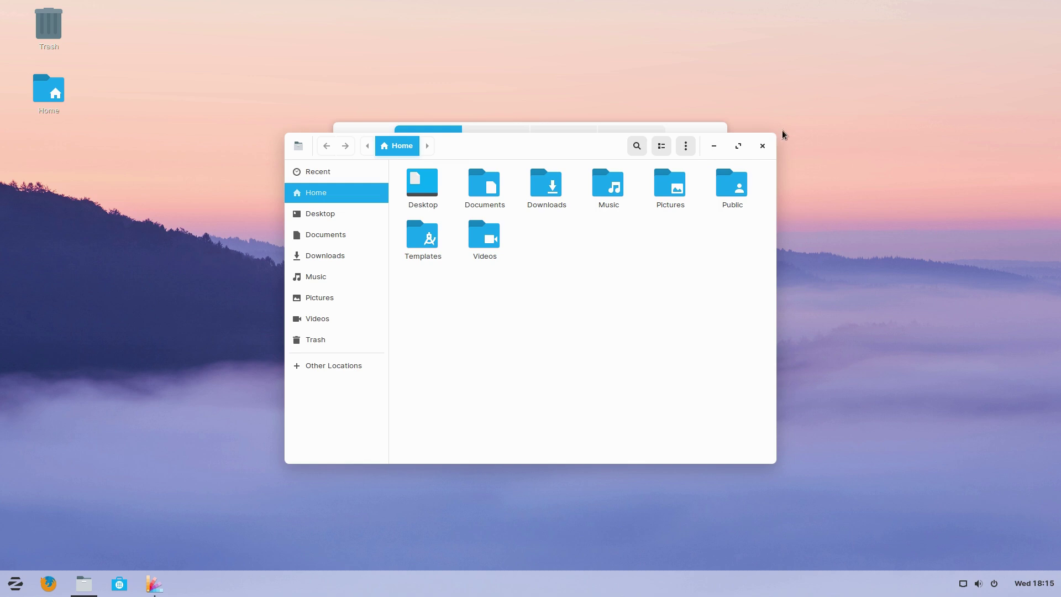
left_click(762, 146)
scroll(615, 283, "up", 4)
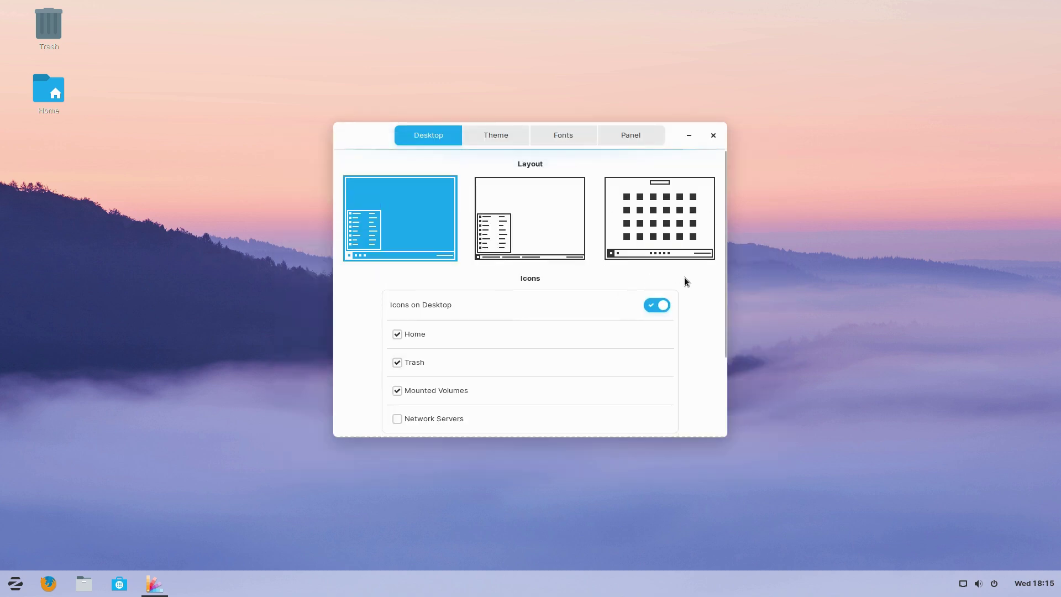
left_click(540, 218)
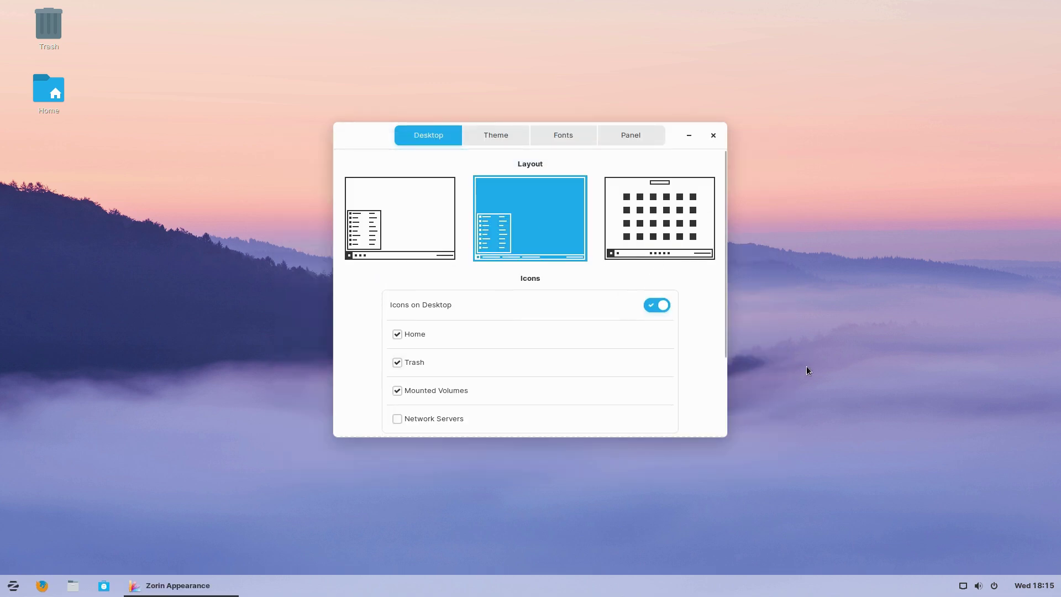
Step: Check the start menu in the middle layout, then switch to the grid-style layout
mouse_move(187, 588)
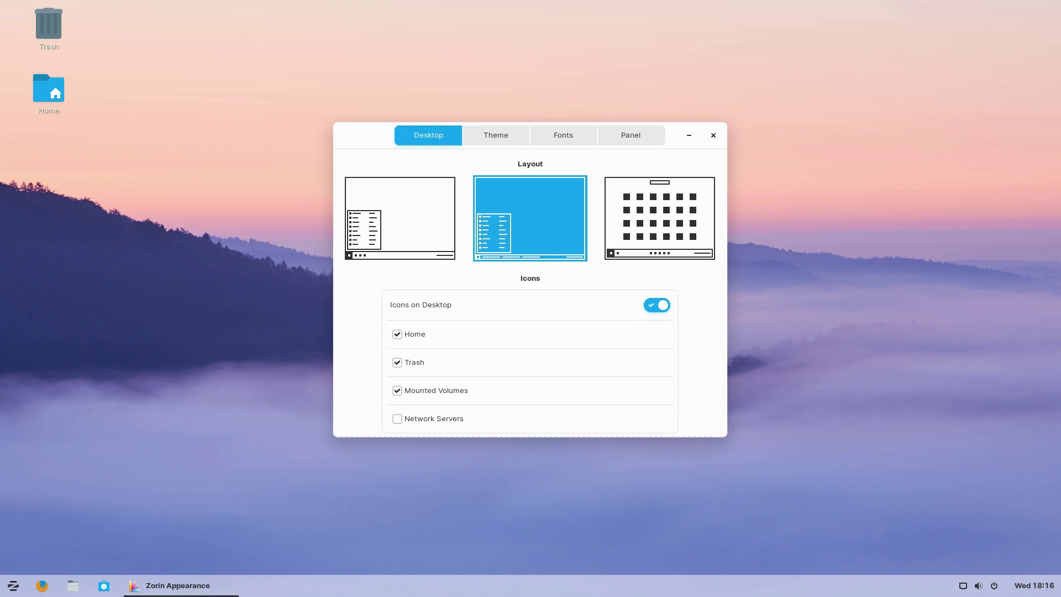
left_click(2, 592)
left_click(1, 591)
left_click(683, 206)
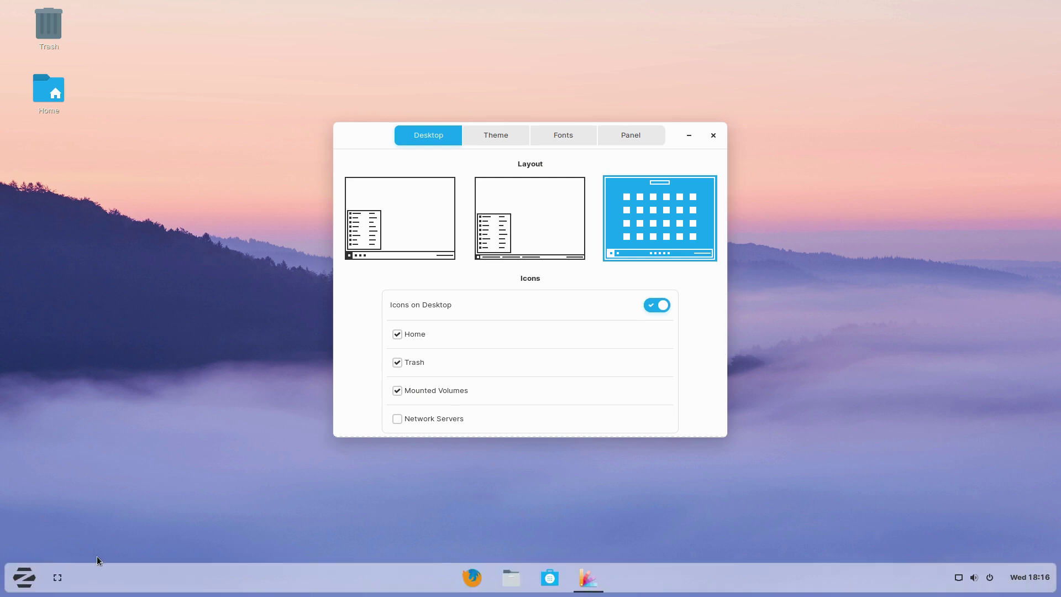
Step: Open and close the full-screen app launcher, then return to the first layout
left_click(18, 584)
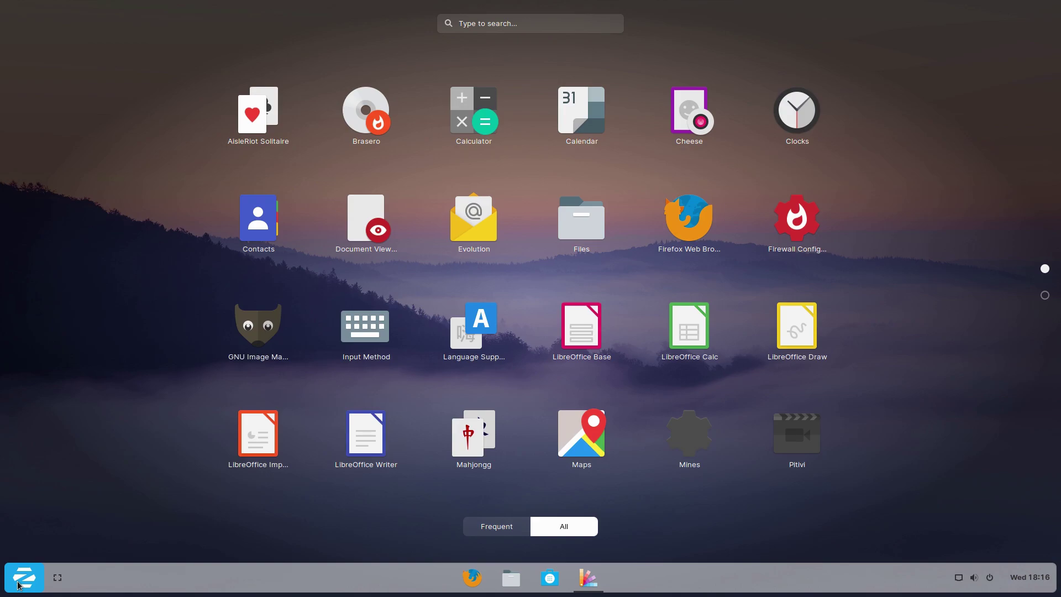
left_click(18, 585)
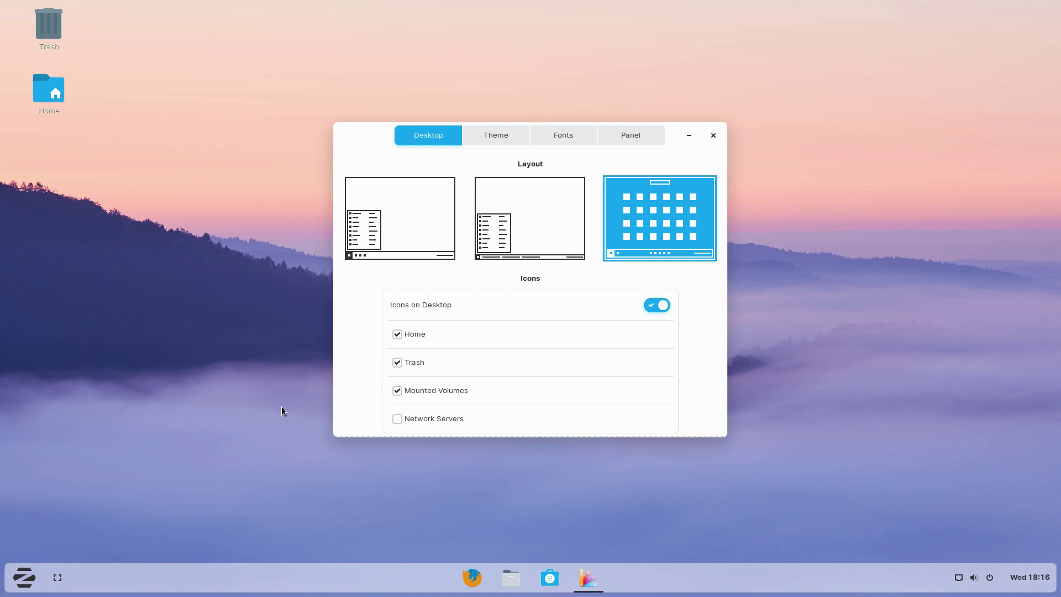
left_click(417, 221)
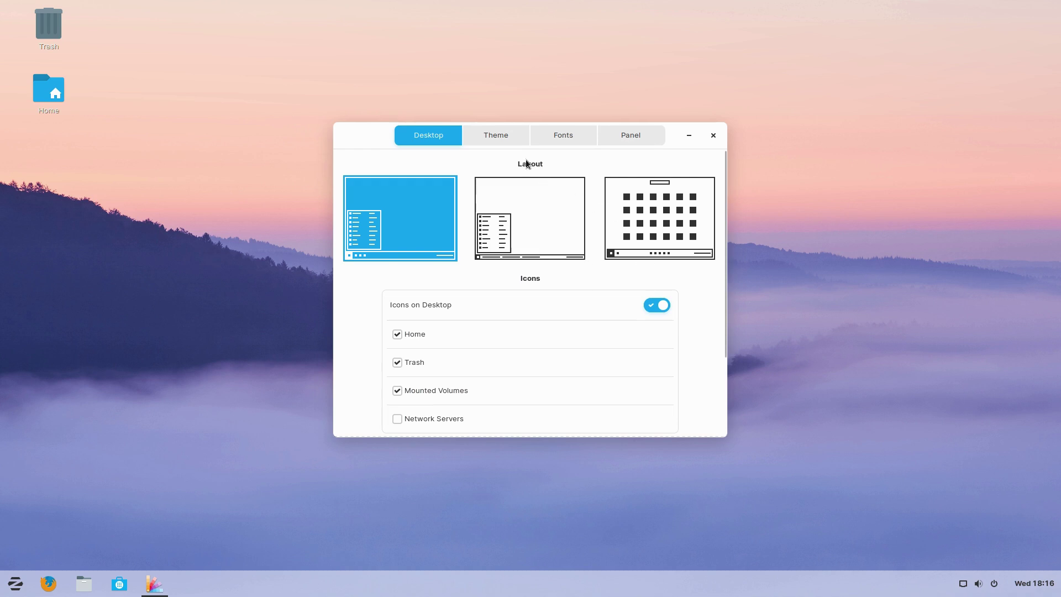
Step: On the Theme tab, try green, red, orange and purple accent colours, ending on grey
left_click(512, 135)
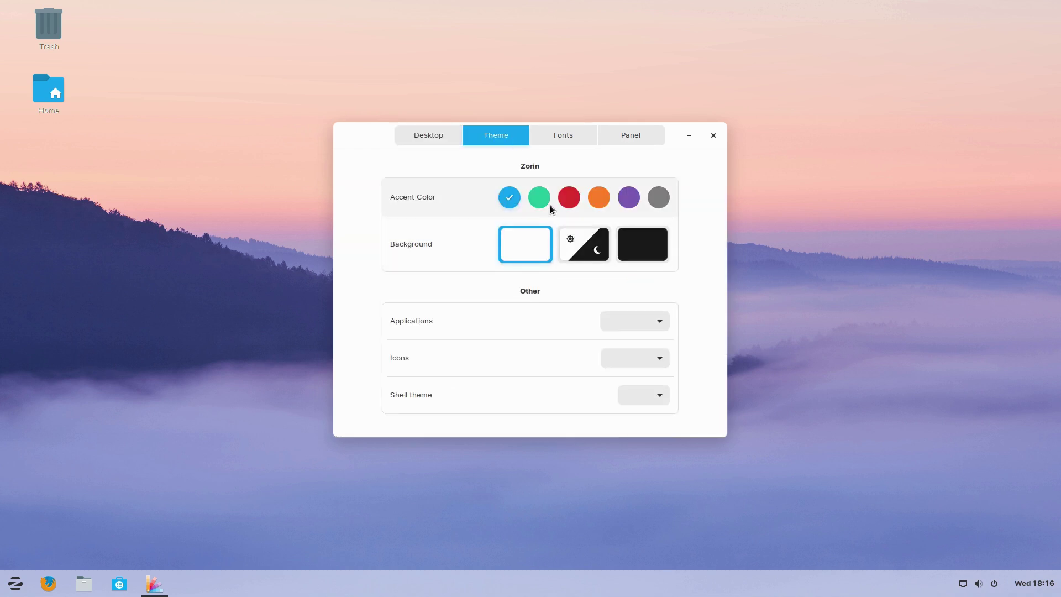
left_click(543, 200)
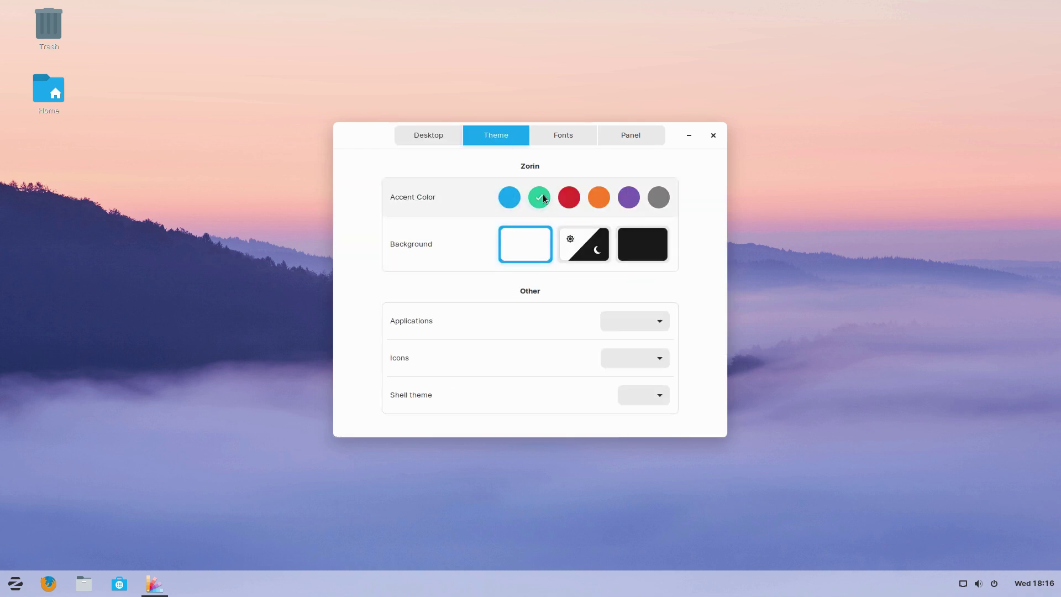
left_click(573, 201)
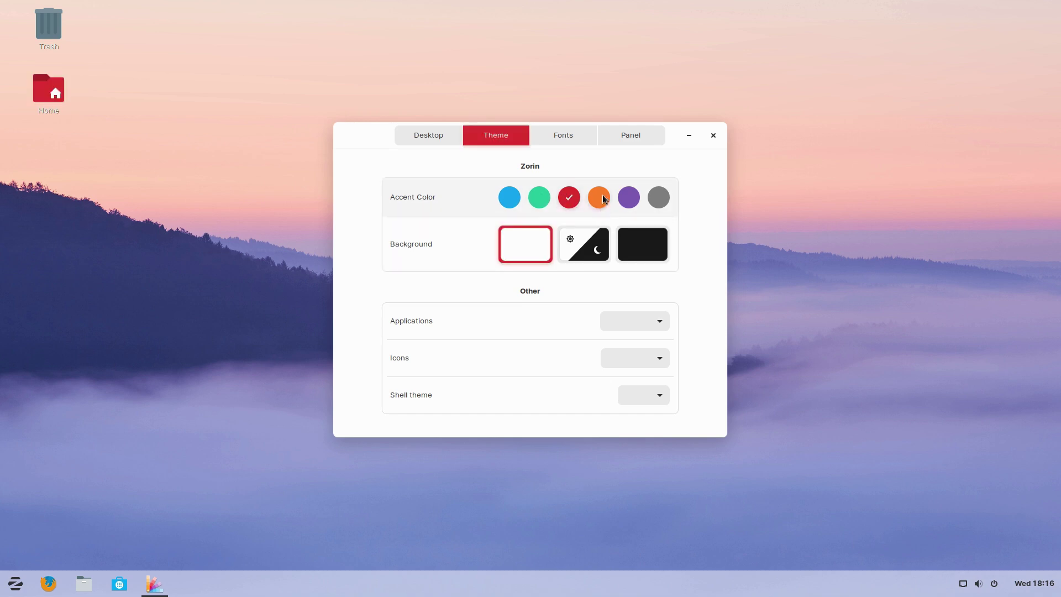
left_click(605, 194)
left_click(635, 200)
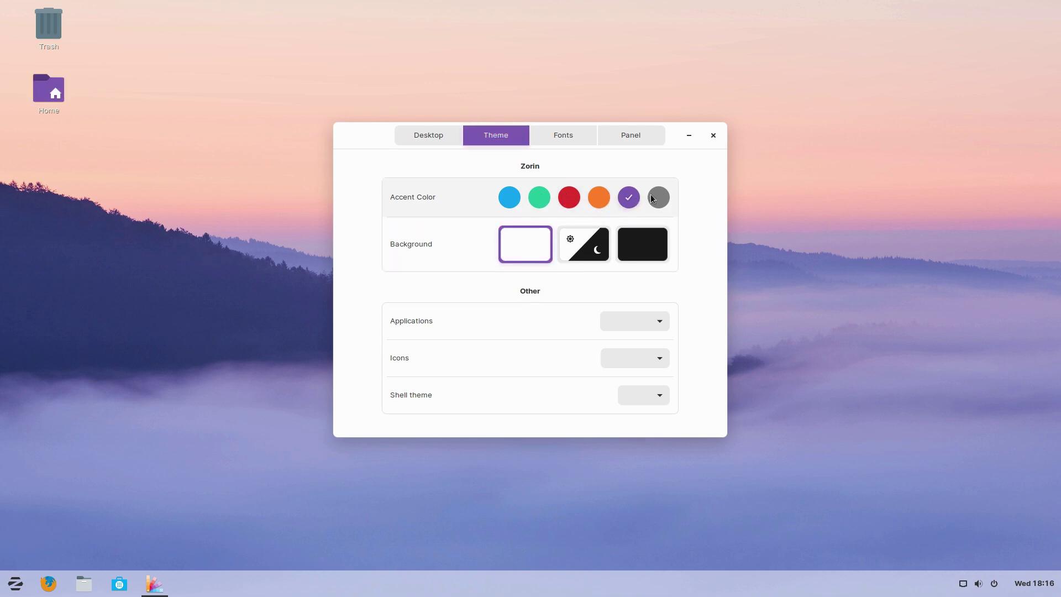
left_click(662, 200)
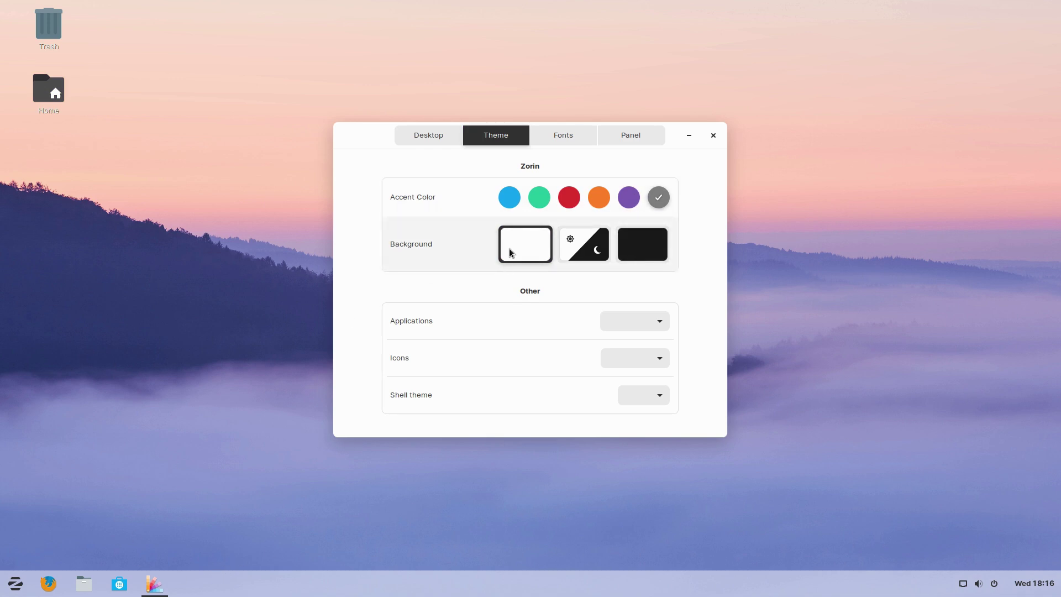
Step: Try dark and automatic backgrounds, then decline location services and choose the light background
left_click(652, 244)
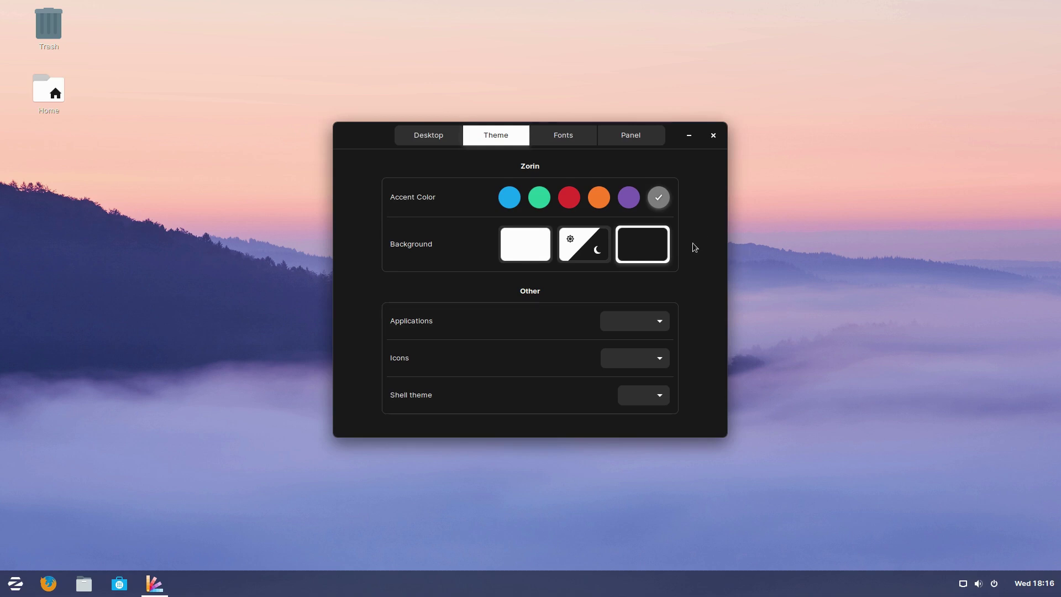
left_click(530, 252)
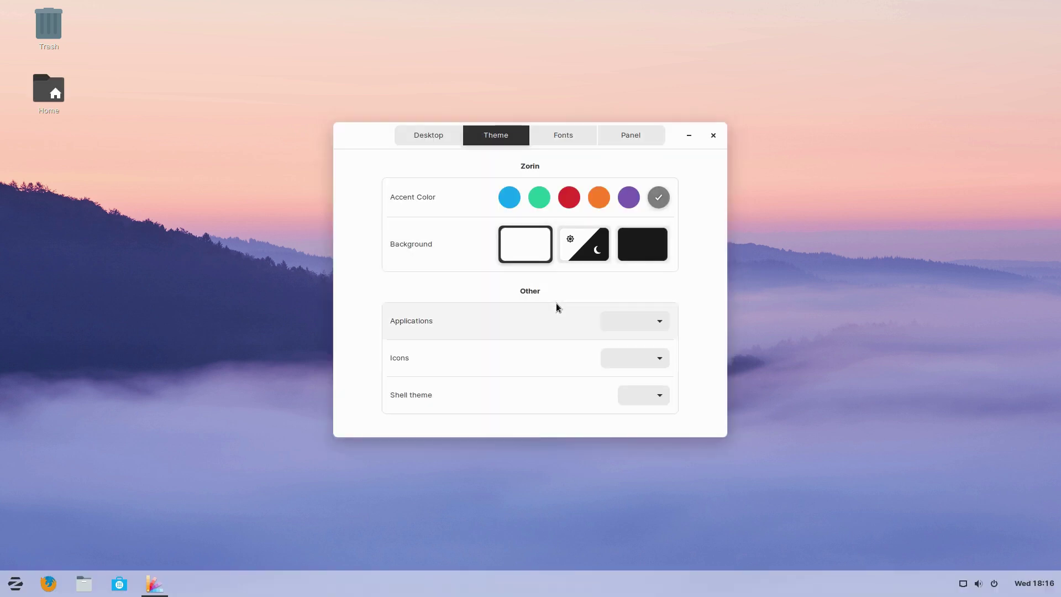
left_click(578, 248)
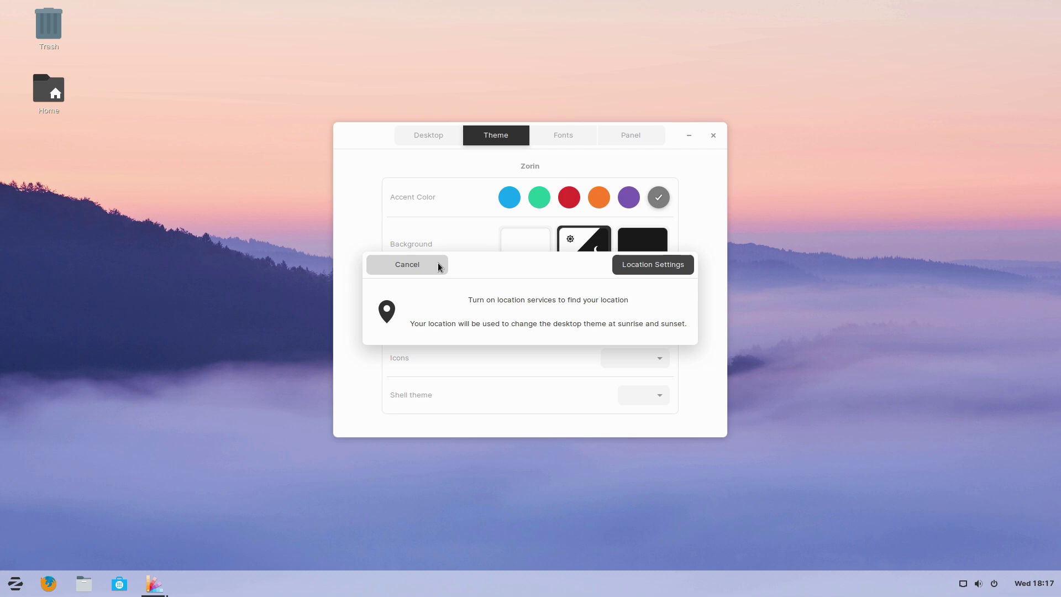
left_click(438, 264)
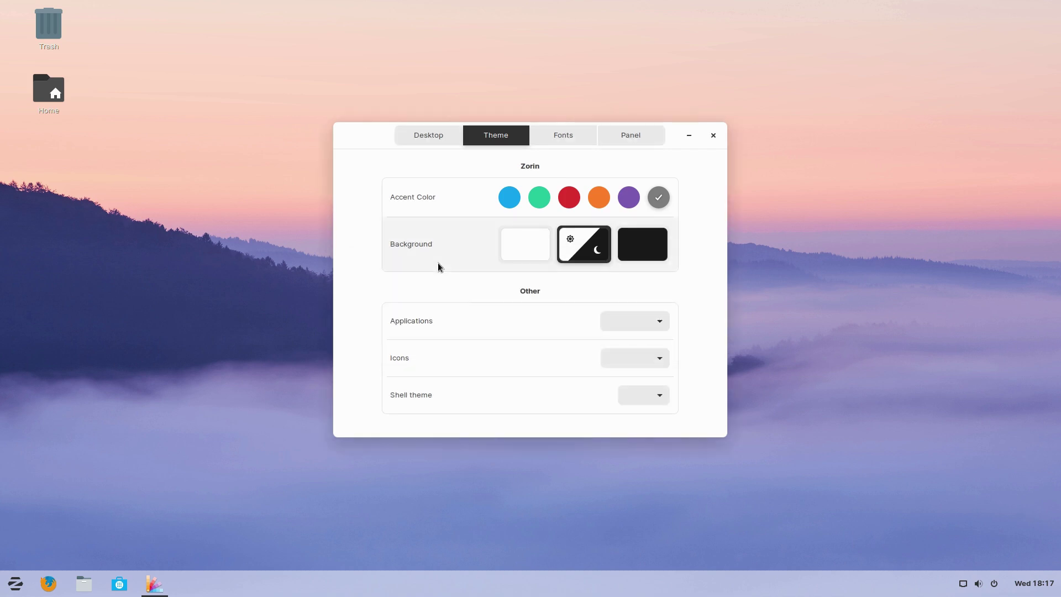
left_click(529, 248)
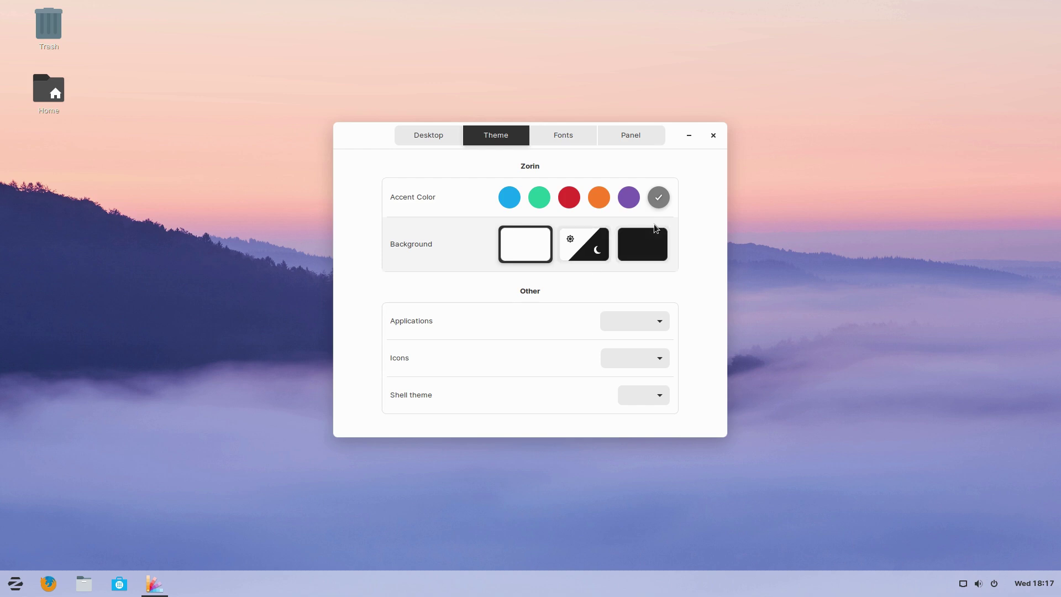
Step: Try the Zorin-95, HighContrast, Adwaita-dark and Adwaita application themes, then restore the light blue theme
left_click(663, 319)
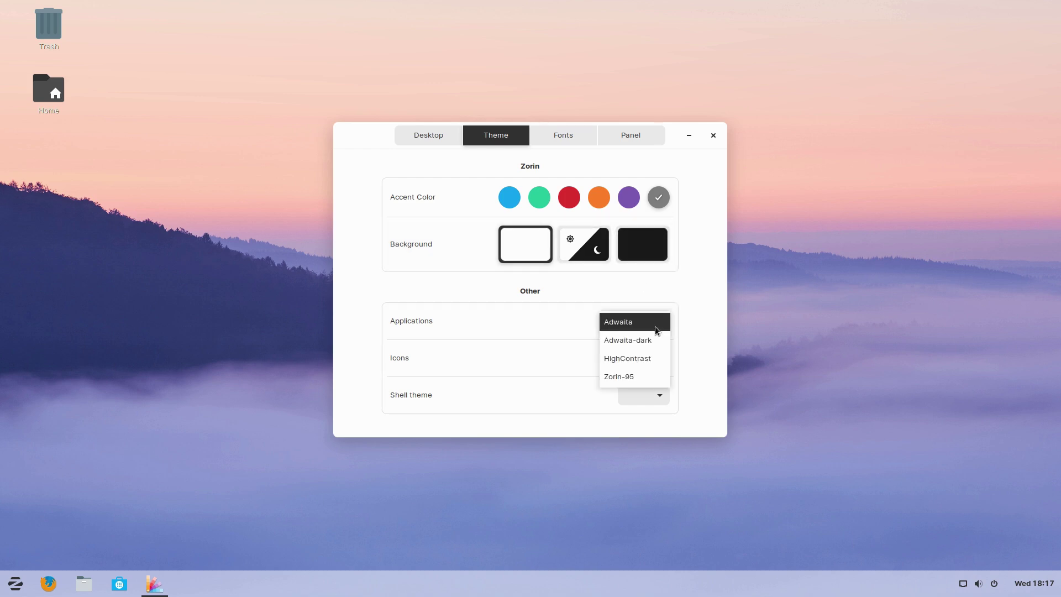
left_click(699, 303)
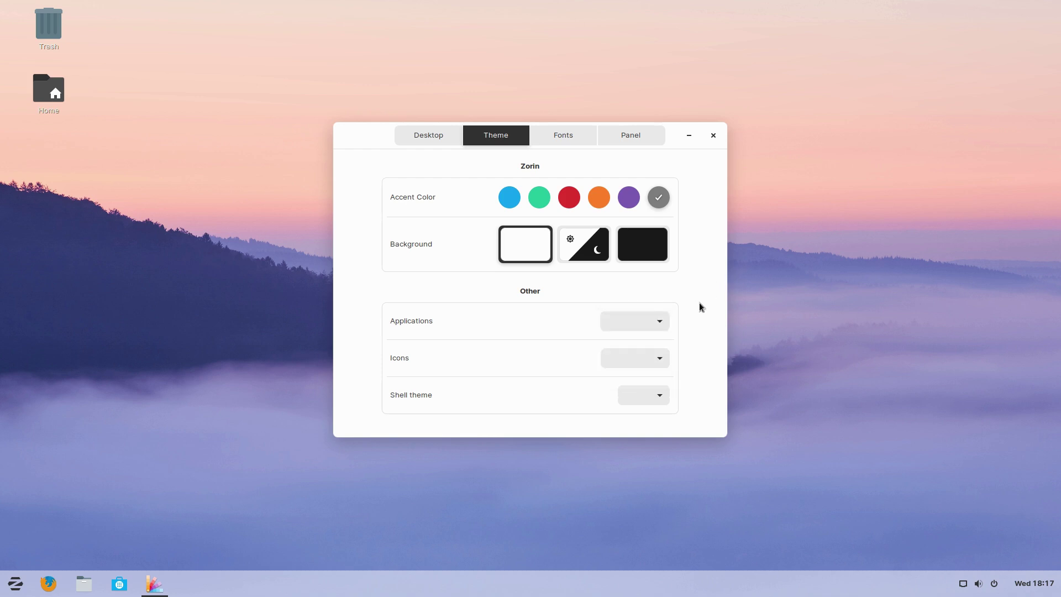
left_click(652, 322)
left_click(624, 368)
left_click(660, 320)
left_click(634, 305)
left_click(669, 327)
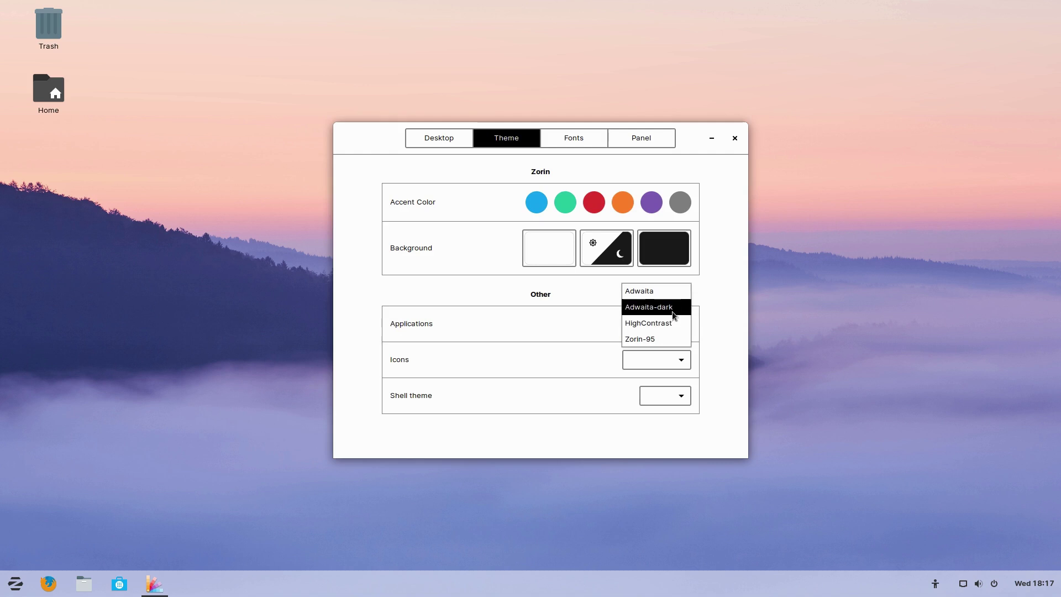
left_click(675, 307)
left_click(678, 320)
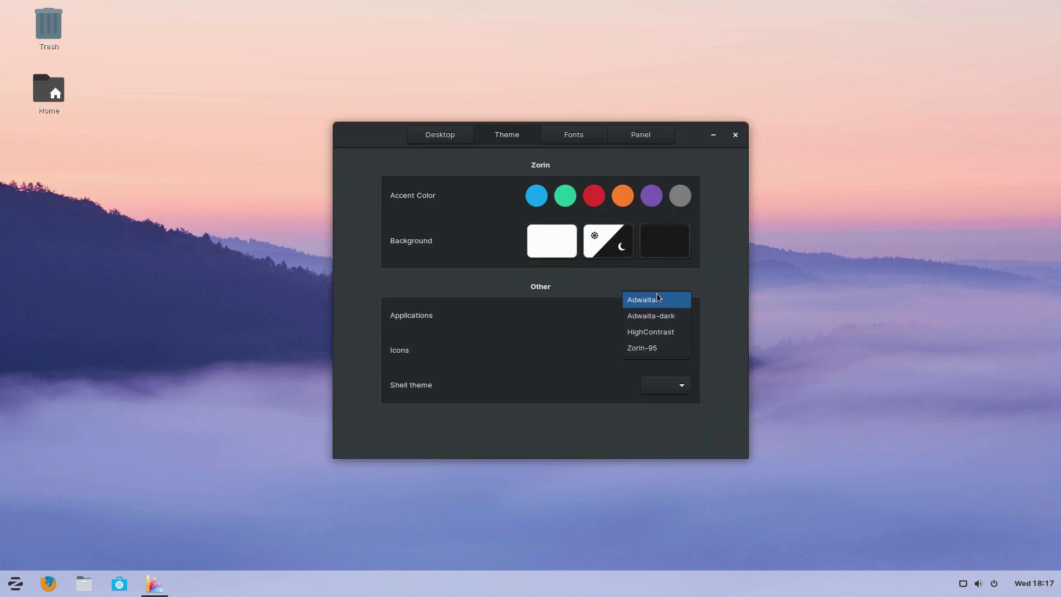
left_click(671, 299)
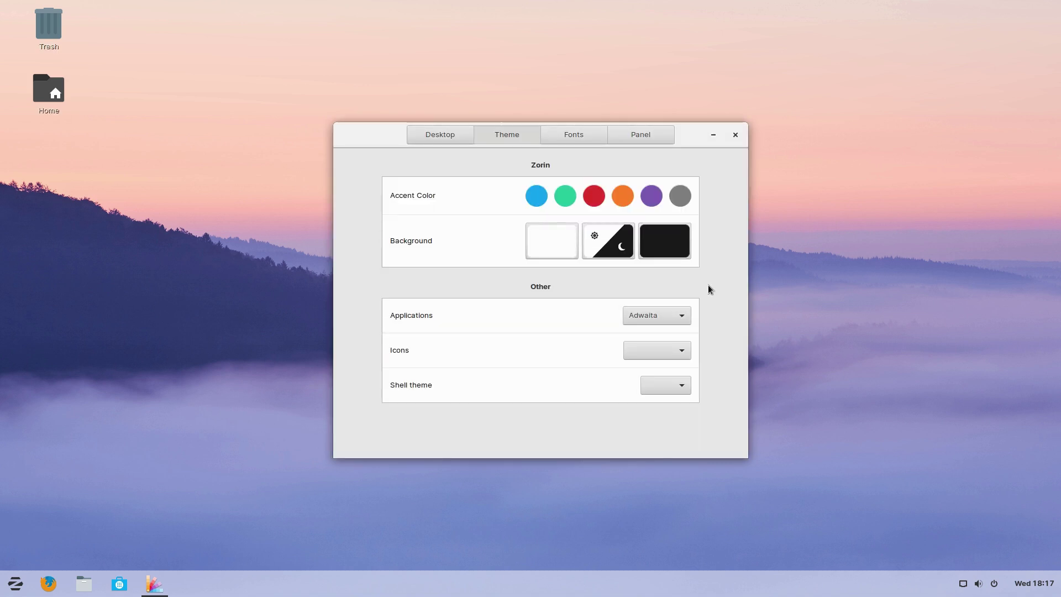
left_click(549, 245)
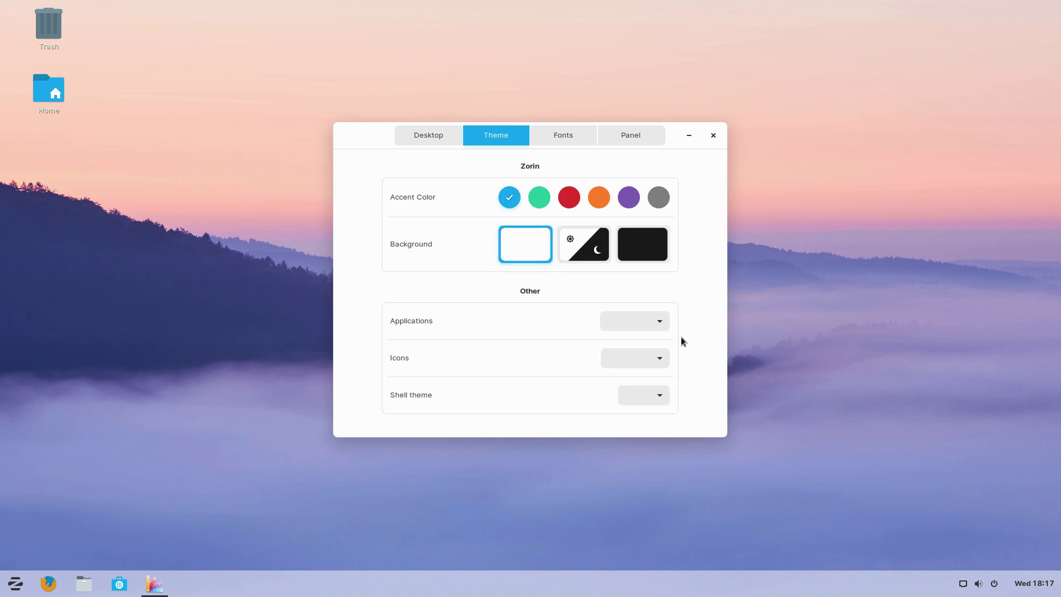
Step: Apply the Zorin-95 shell theme and try Hicolor, HighContrast and Zorin-95 icon themes
left_click(657, 399)
left_click(657, 399)
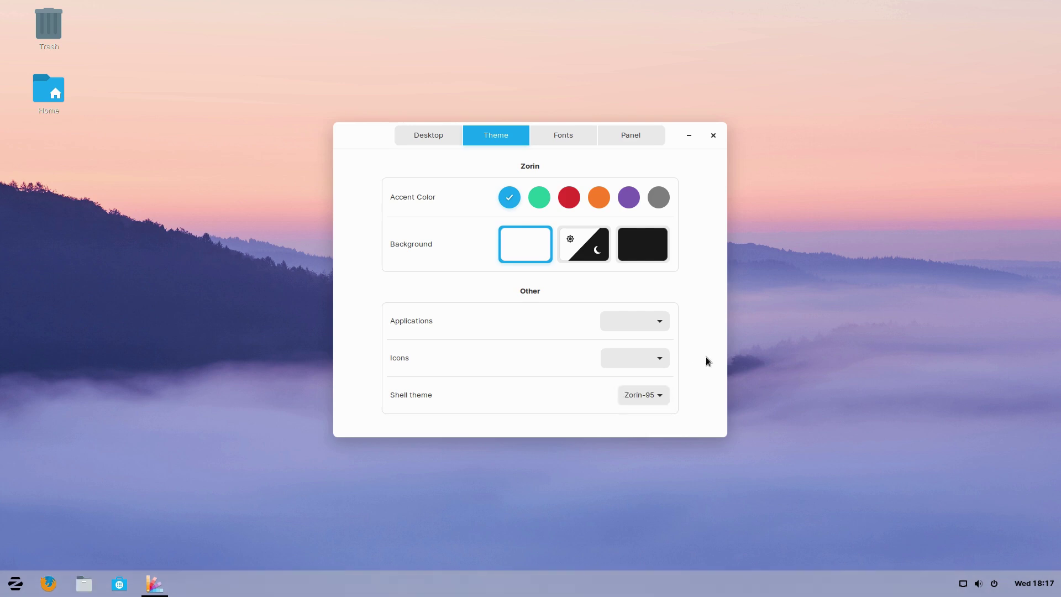
left_click(667, 357)
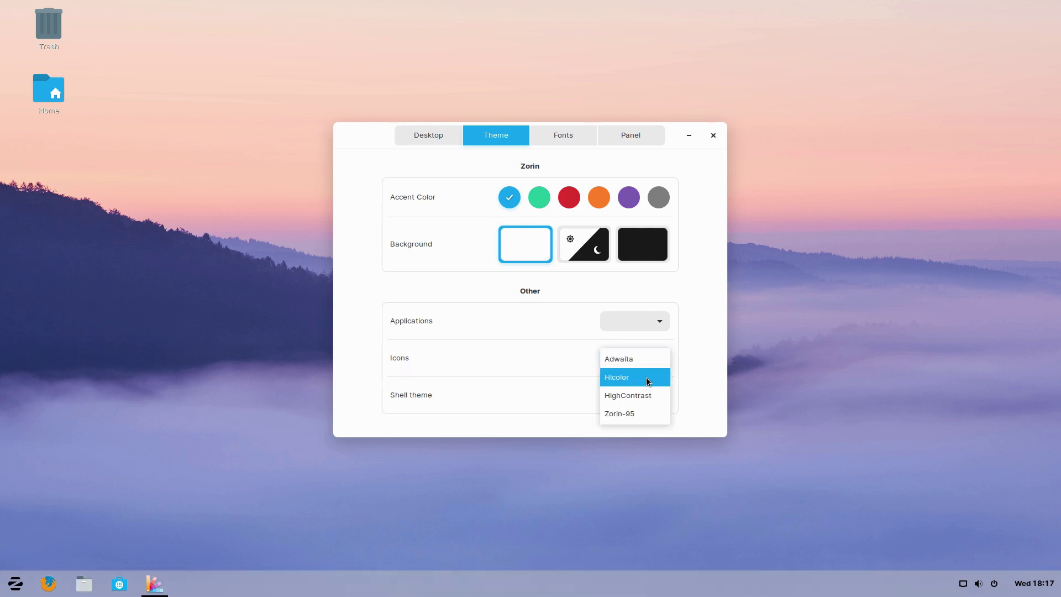
left_click(649, 381)
left_click(661, 360)
left_click(651, 379)
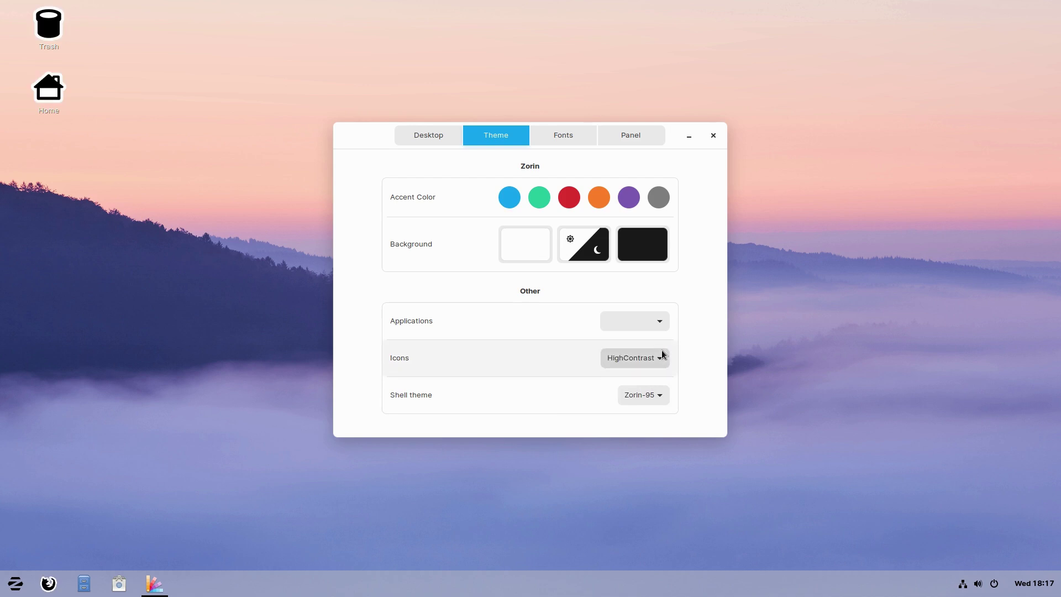
left_click(661, 354)
left_click(652, 375)
Step: Try Adwaita and Zorin-95 application themes, revert to the light Zorin theme, and view Fonts
left_click(666, 322)
left_click(652, 349)
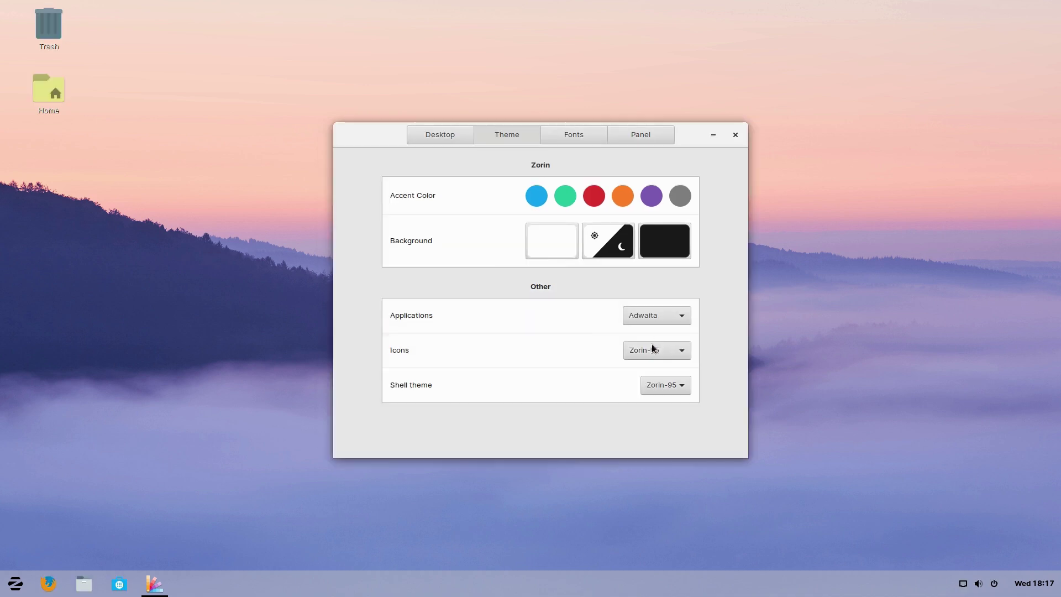
left_click(673, 316)
left_click(656, 363)
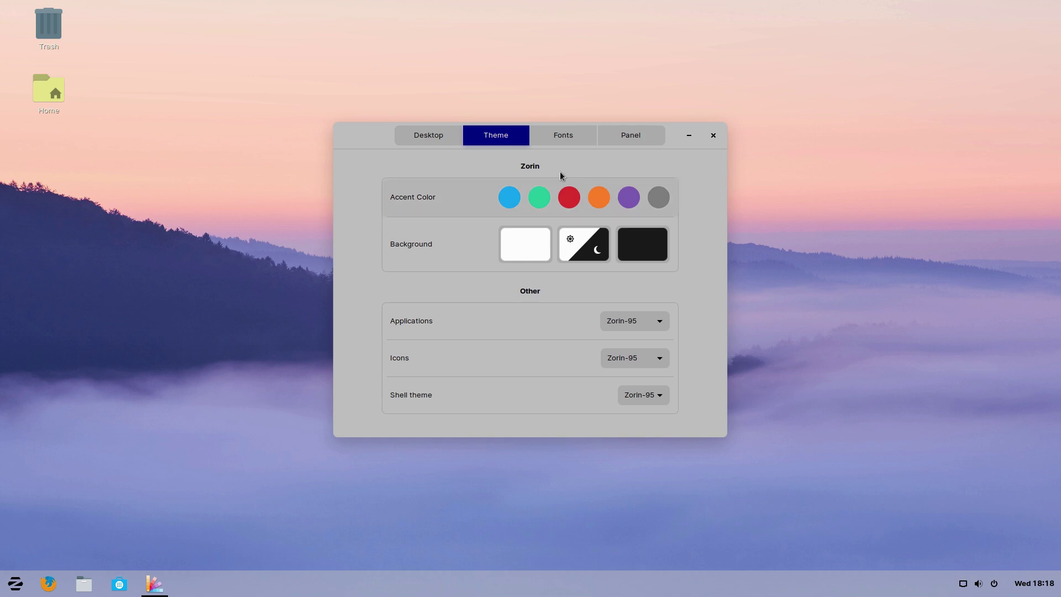
left_click(514, 254)
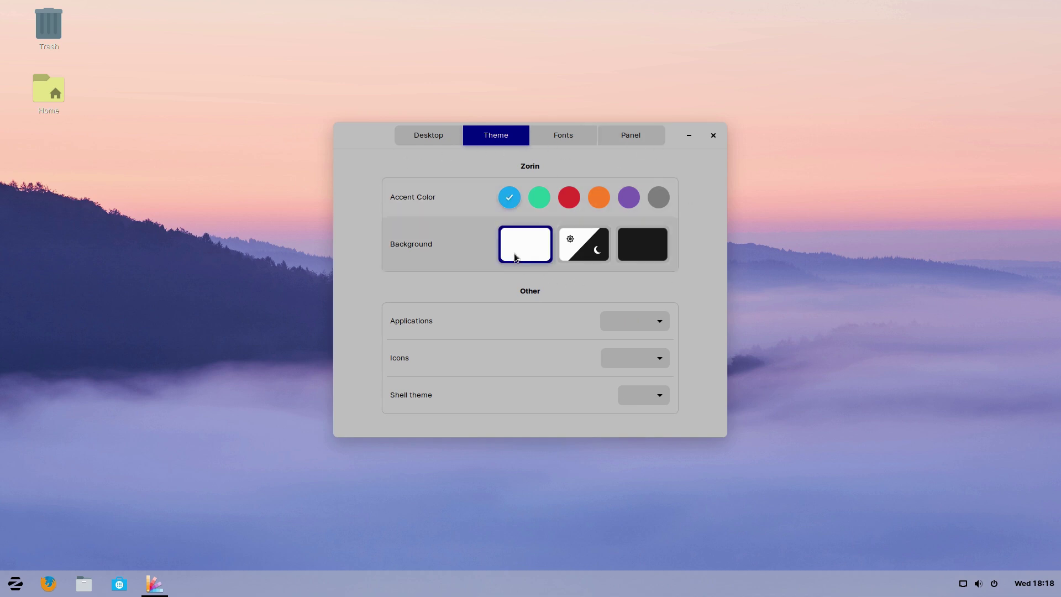
left_click(578, 141)
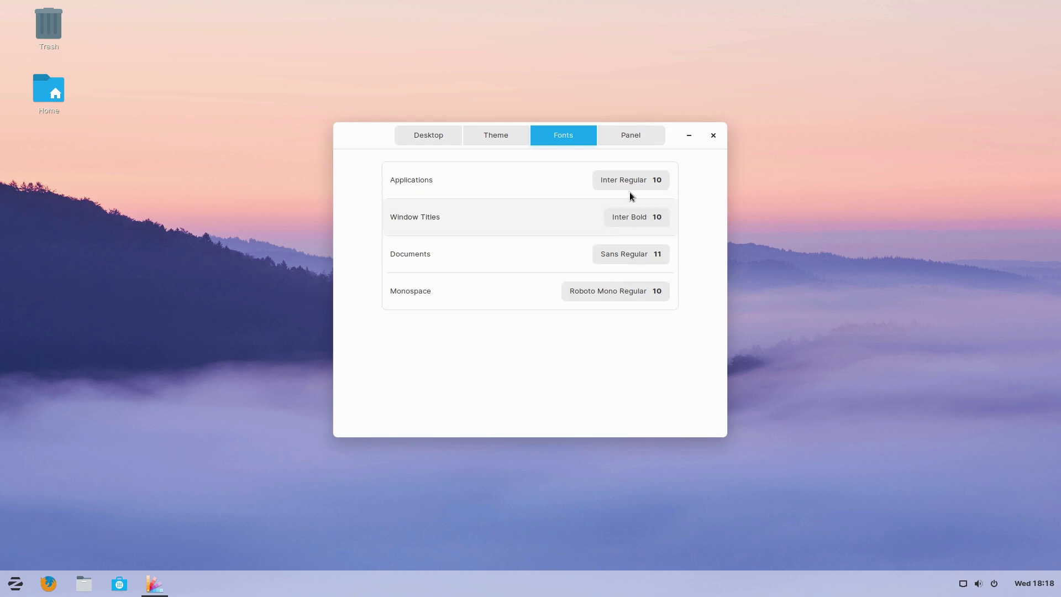
Step: On the Panel tab, keep the taskbar at the bottom and set its height to 32
left_click(637, 136)
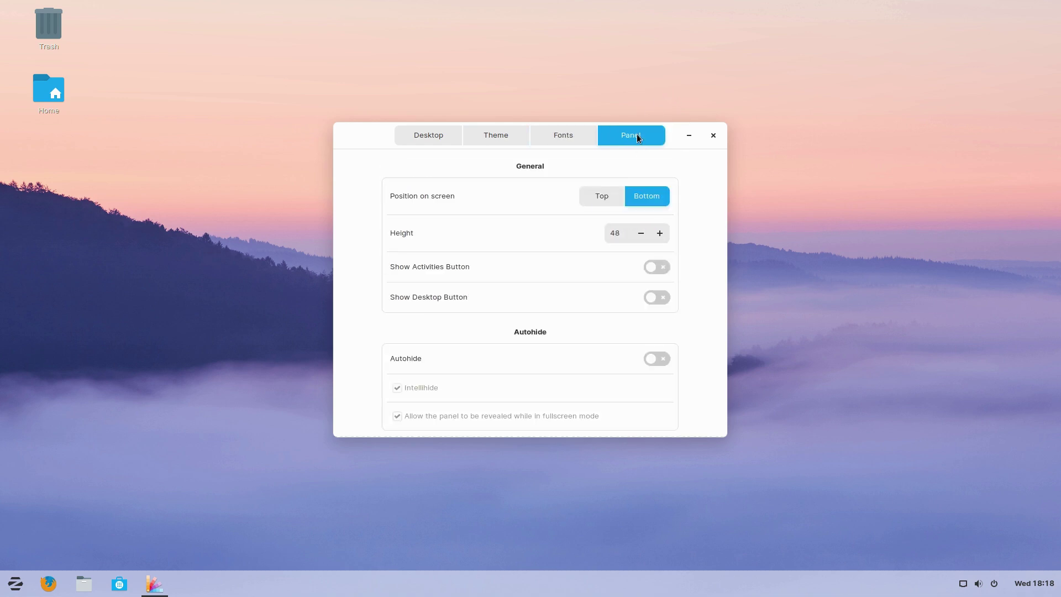
left_click(604, 198)
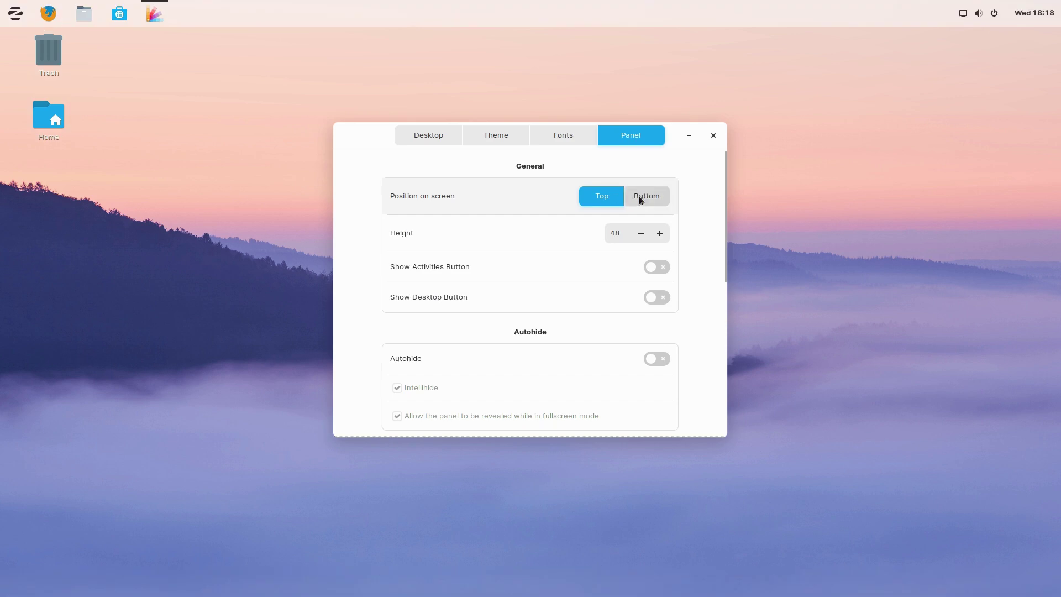
left_click(657, 195)
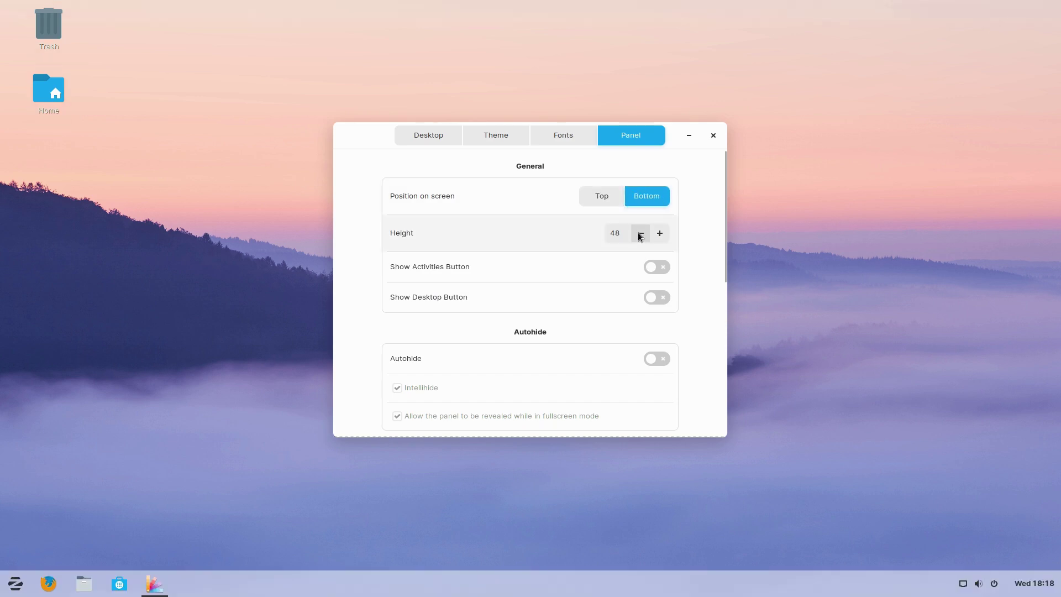
left_click(640, 234)
left_click(640, 233)
left_click(640, 233)
left_click(640, 233)
left_click(640, 233)
left_click(639, 233)
left_click(639, 233)
left_click(640, 233)
left_click(640, 233)
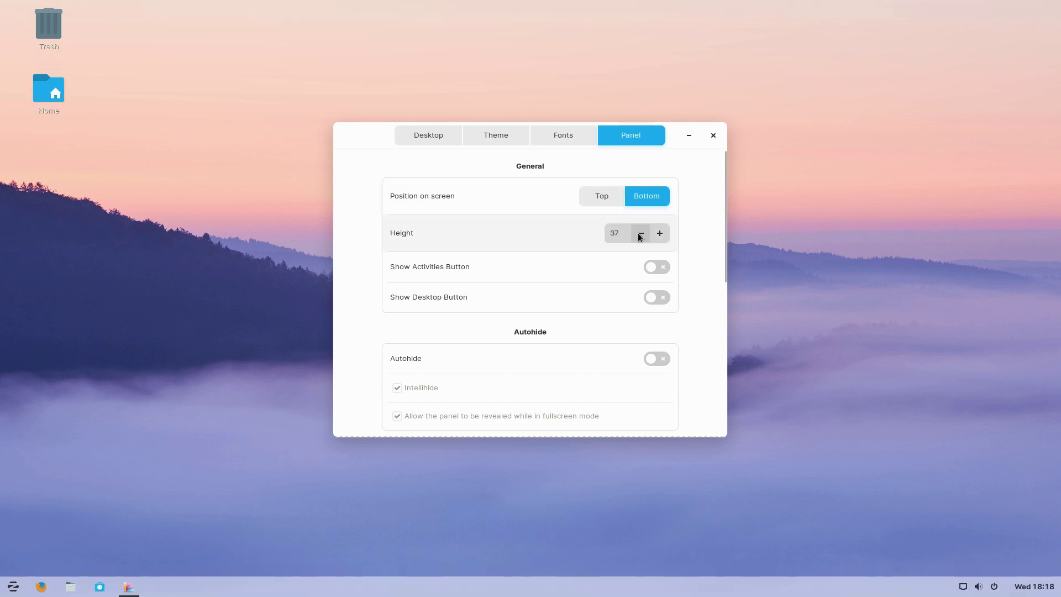
left_click(639, 233)
left_click(639, 233)
left_click(639, 233)
left_click(640, 234)
left_click(639, 234)
left_click(640, 233)
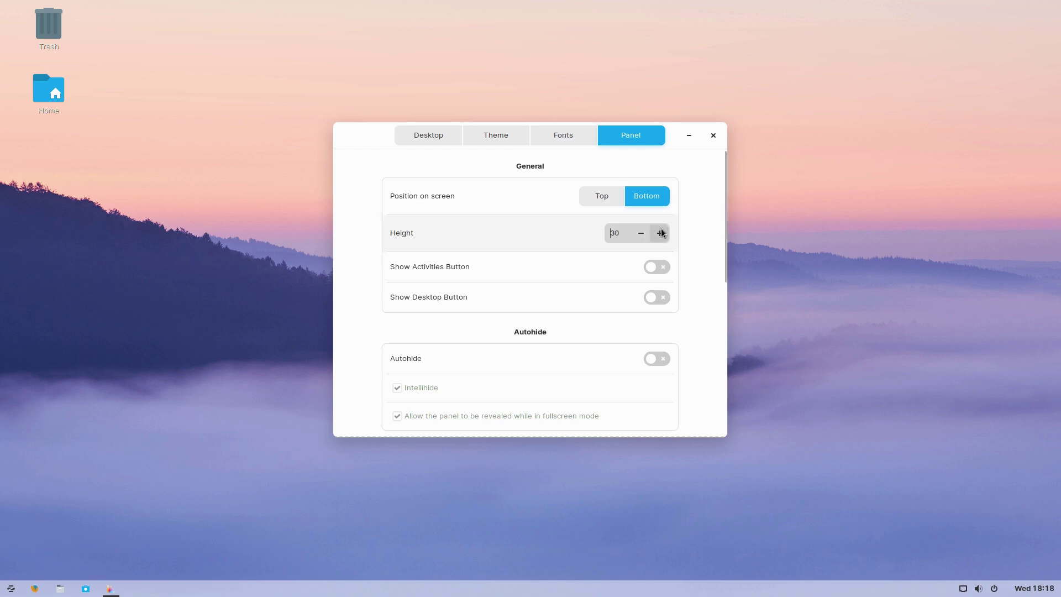
left_click(660, 233)
left_click(659, 233)
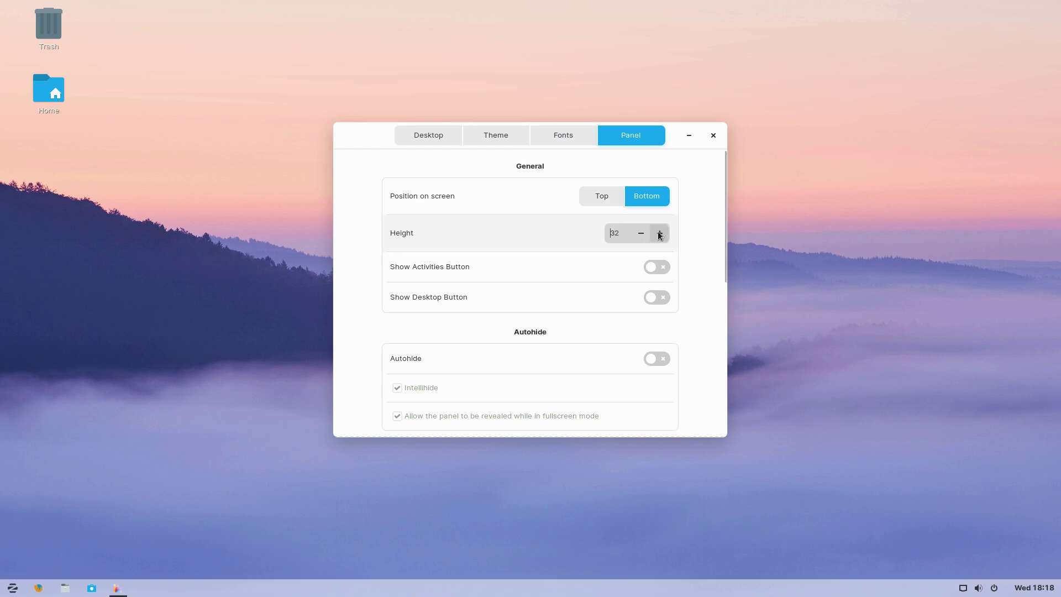
Step: Toggle the Activities button on and try the Activities overview from the taskbar
left_click(655, 267)
left_click(654, 268)
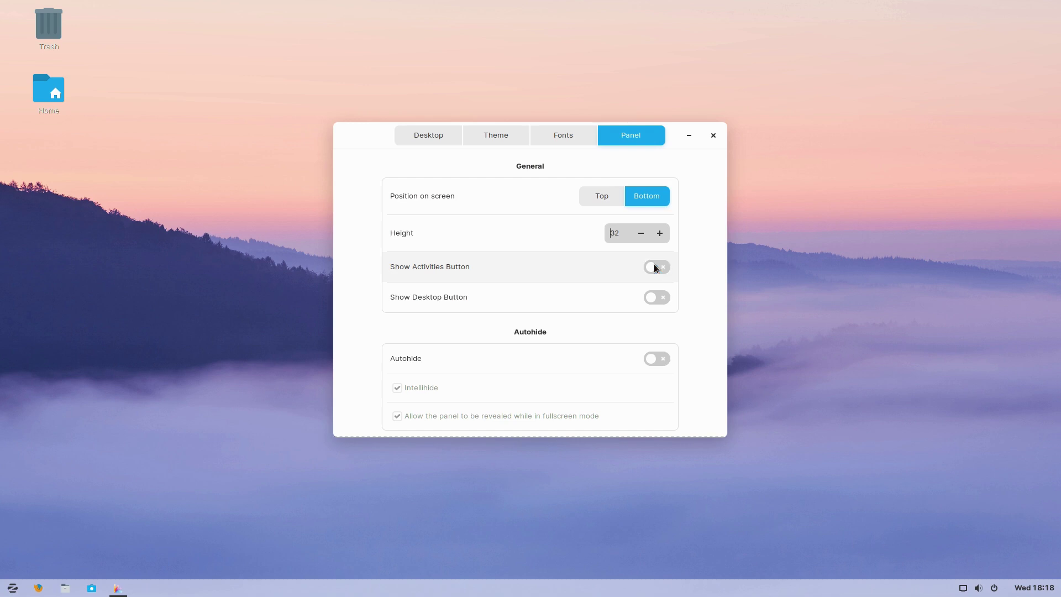
left_click(654, 267)
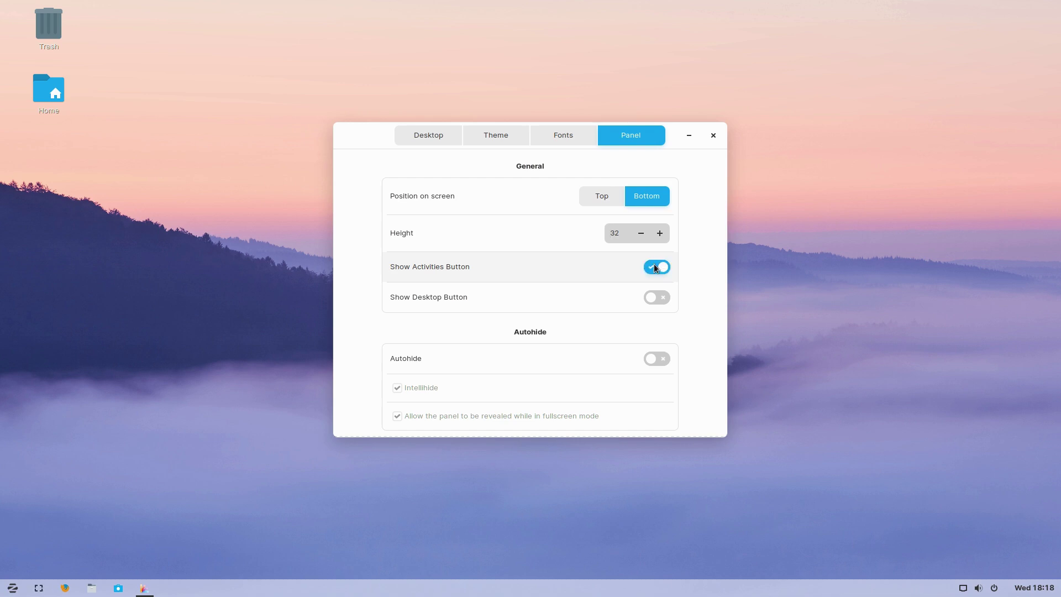
left_click(38, 589)
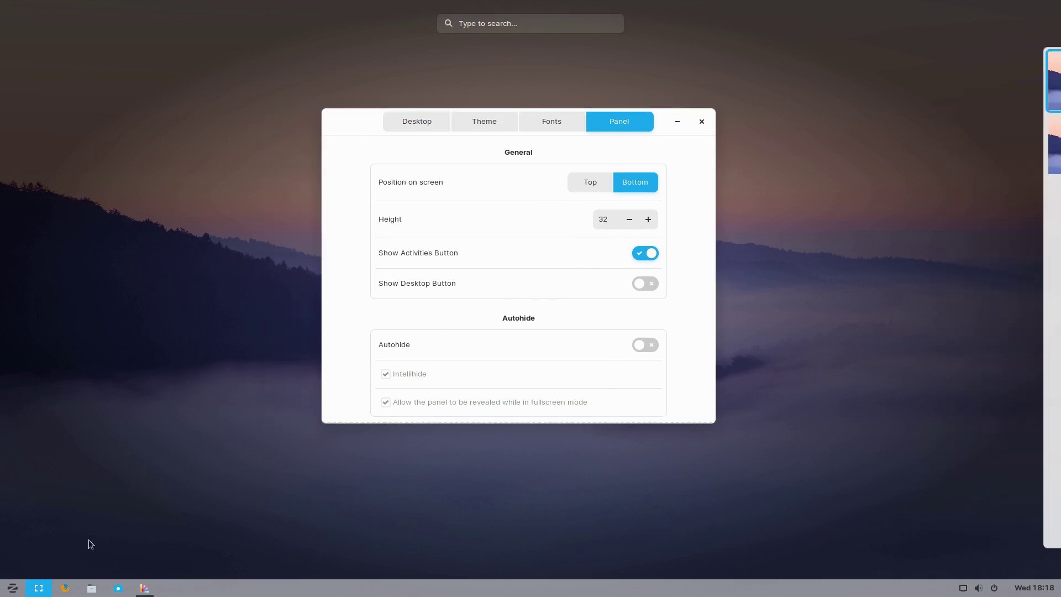
left_click(377, 148)
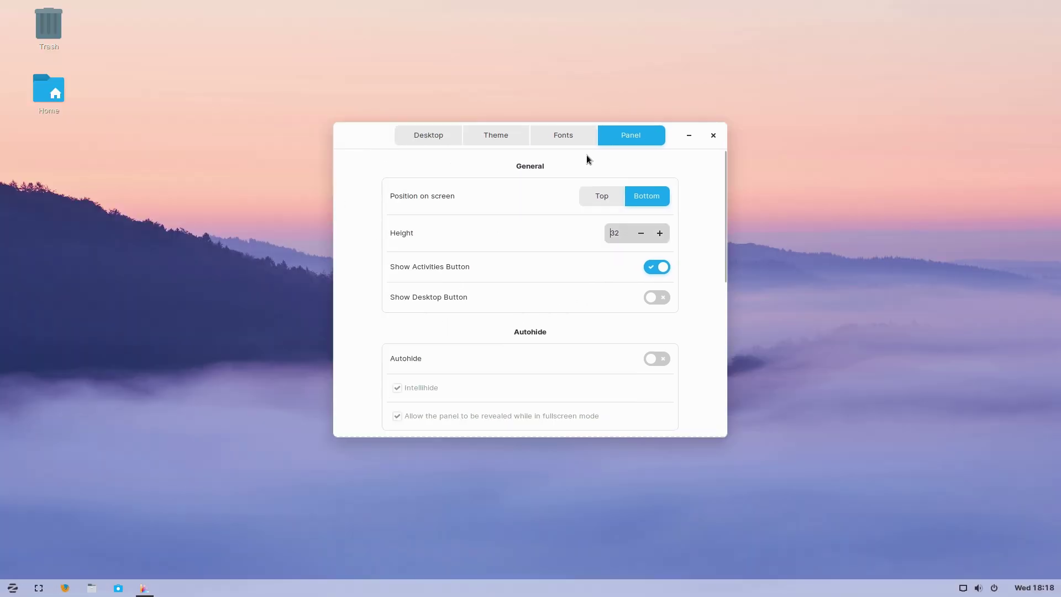
Step: Turn off the Activities button, enable Show Desktop Button, and test it
left_click(655, 270)
left_click(651, 297)
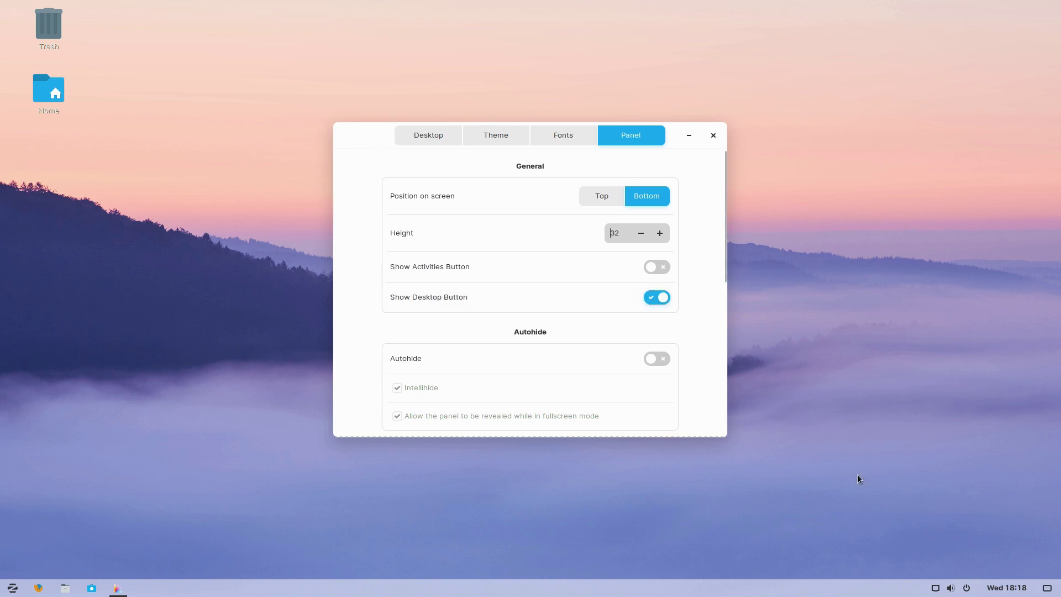
left_click(1049, 589)
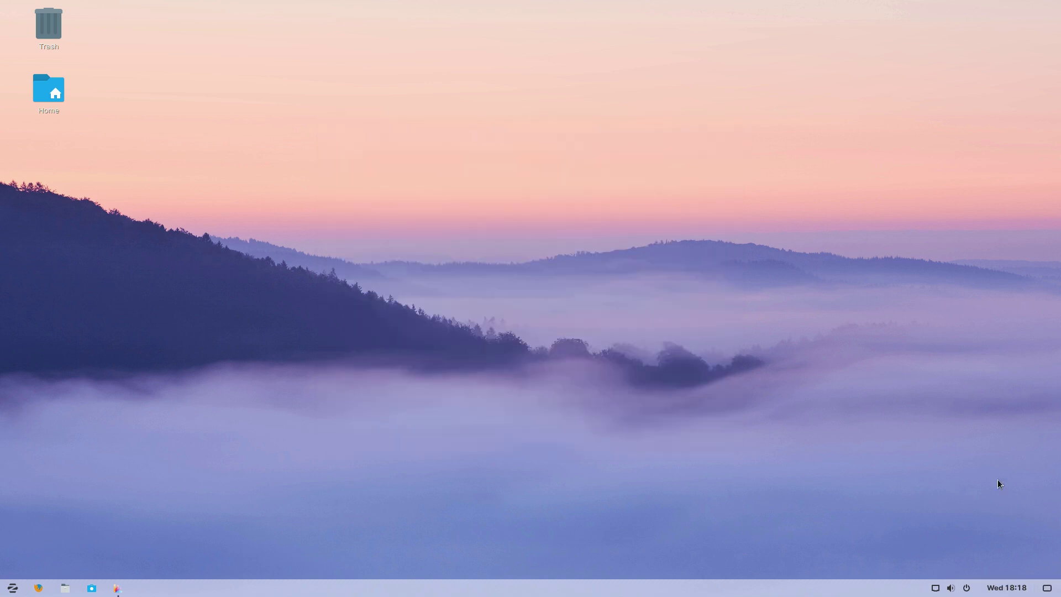
left_click(116, 589)
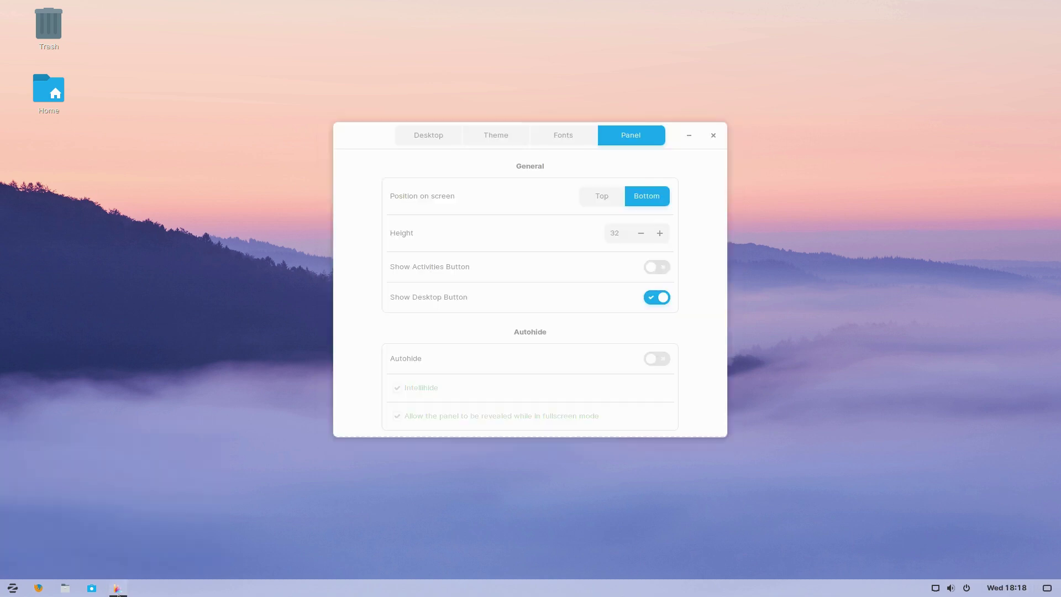
left_click(38, 589)
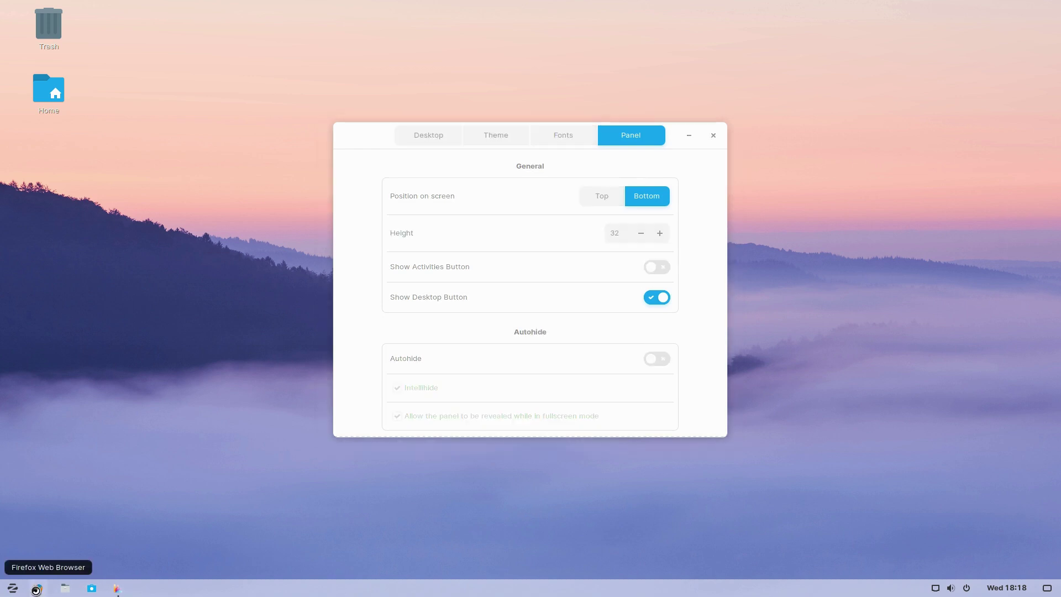
left_click(357, 144)
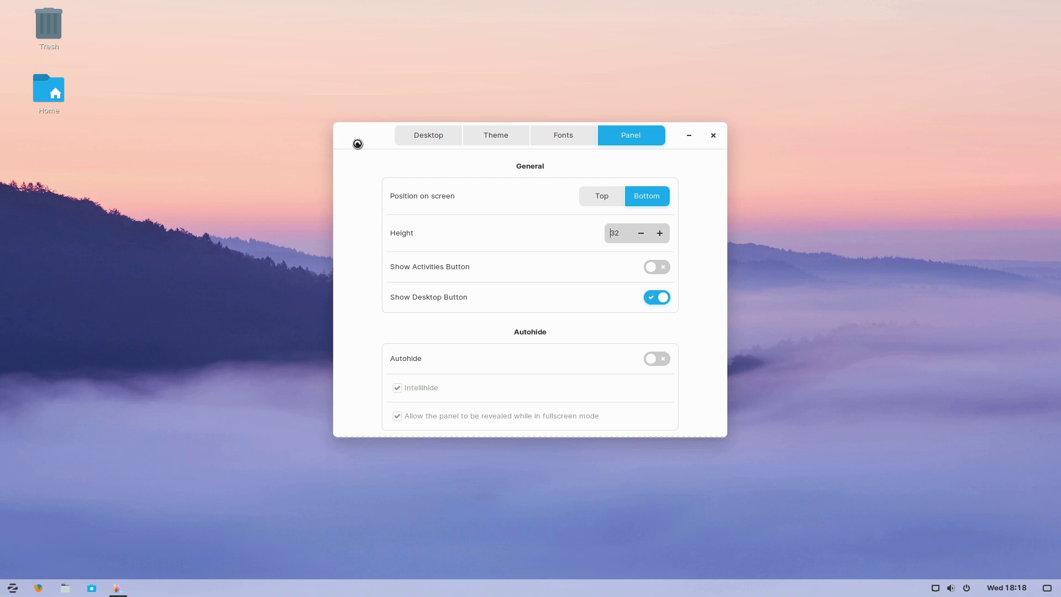
Step: Test the show-desktop button again, then switch Show Desktop Button off
left_click_drag(375, 135, 327, 147)
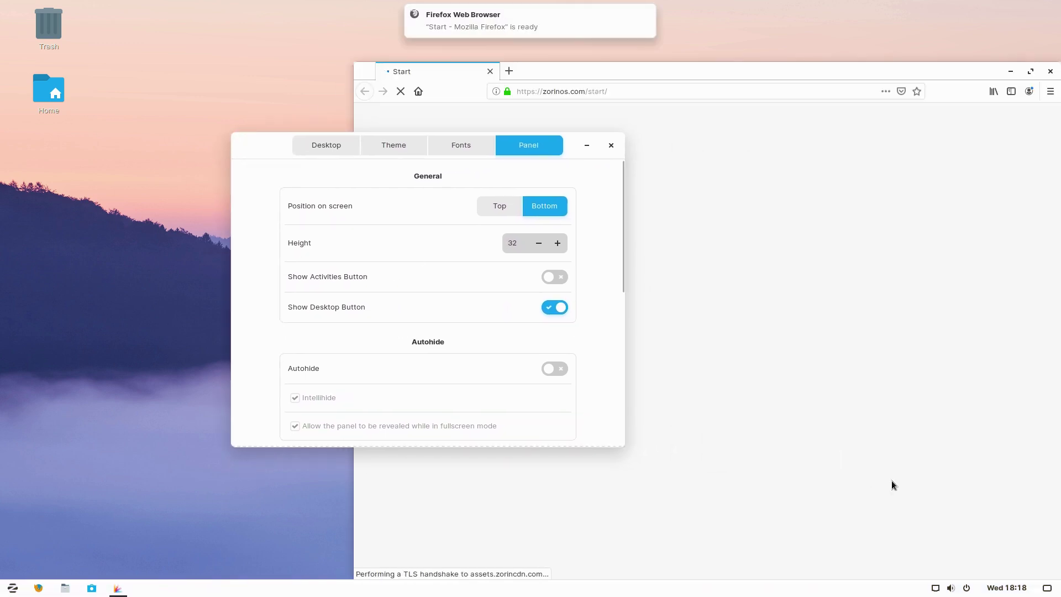
left_click(1047, 588)
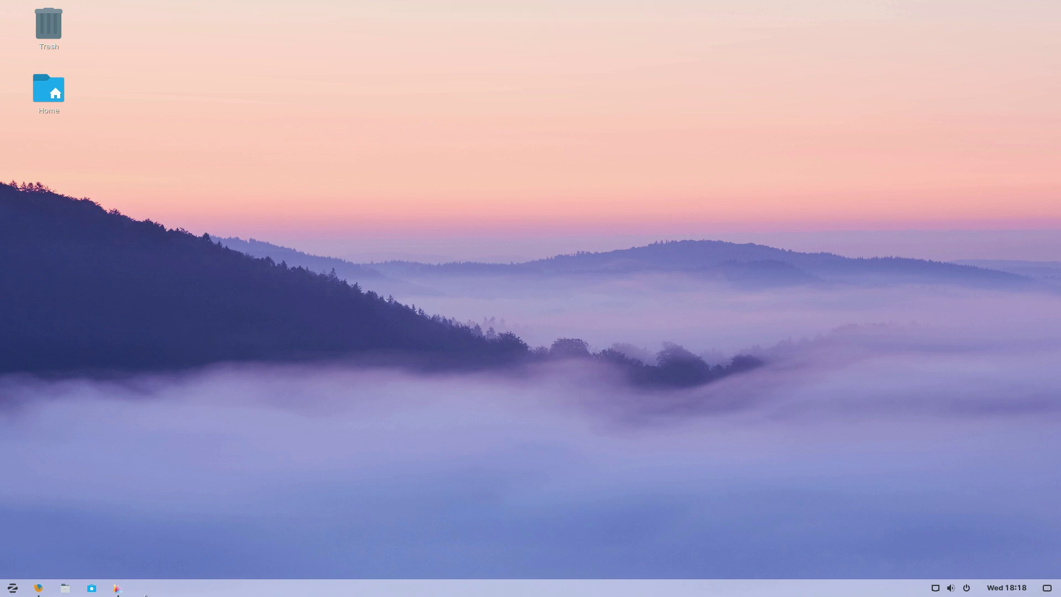
left_click(38, 589)
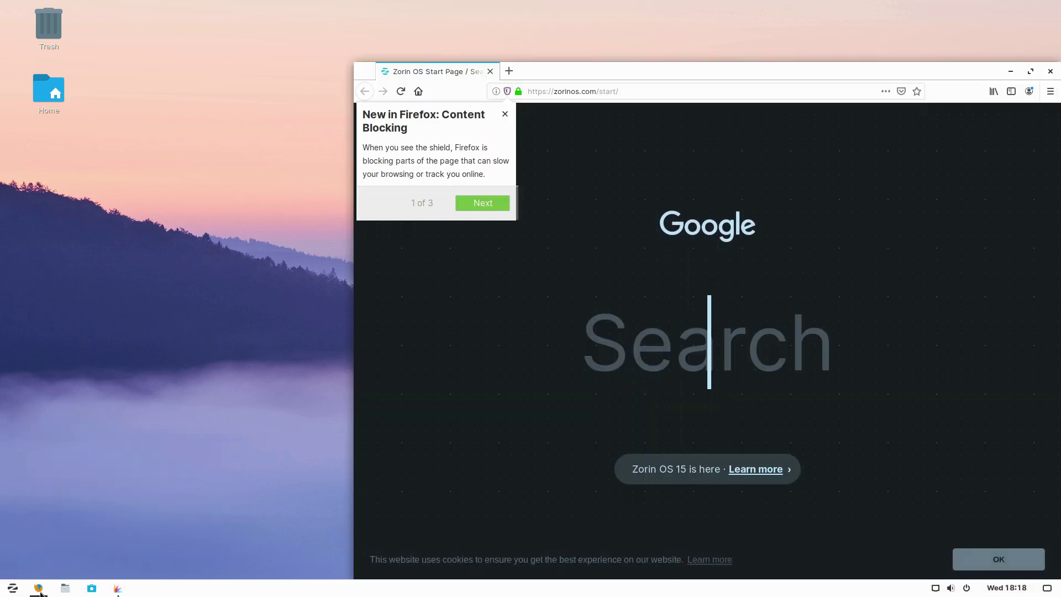
left_click(117, 589)
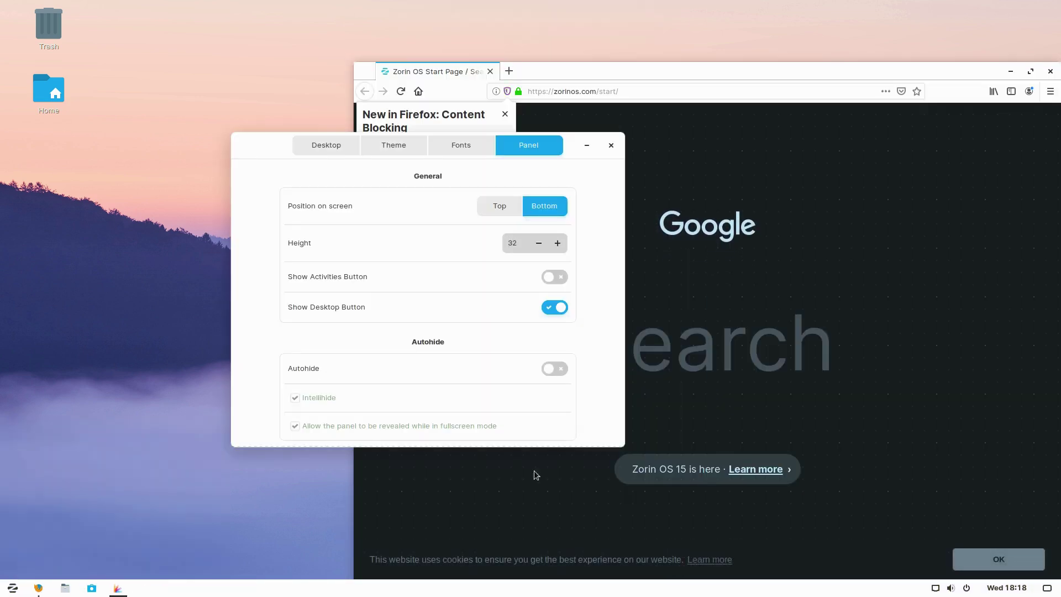
left_click(555, 307)
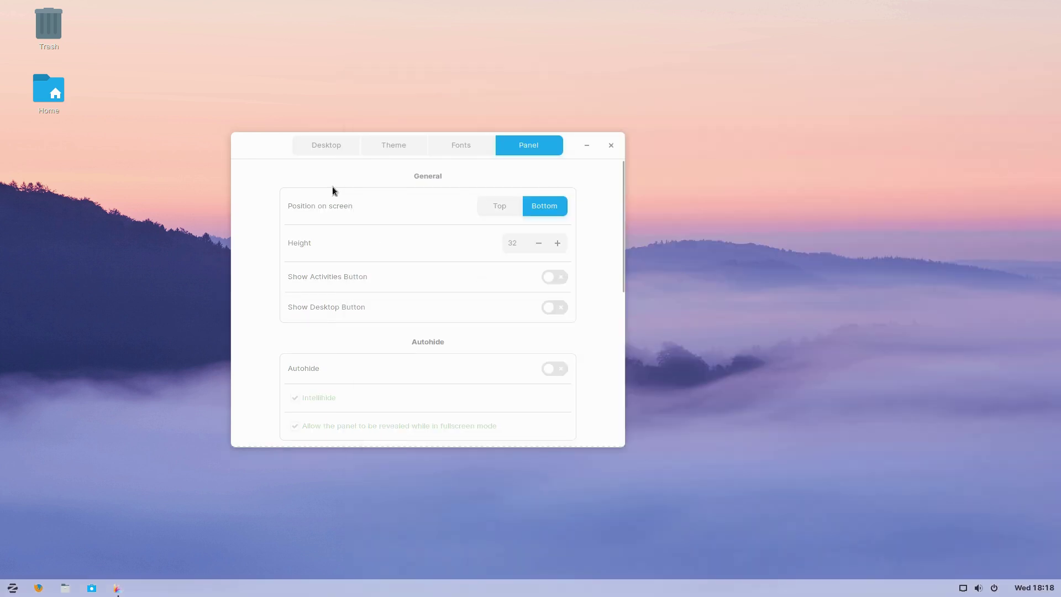
left_click(264, 153)
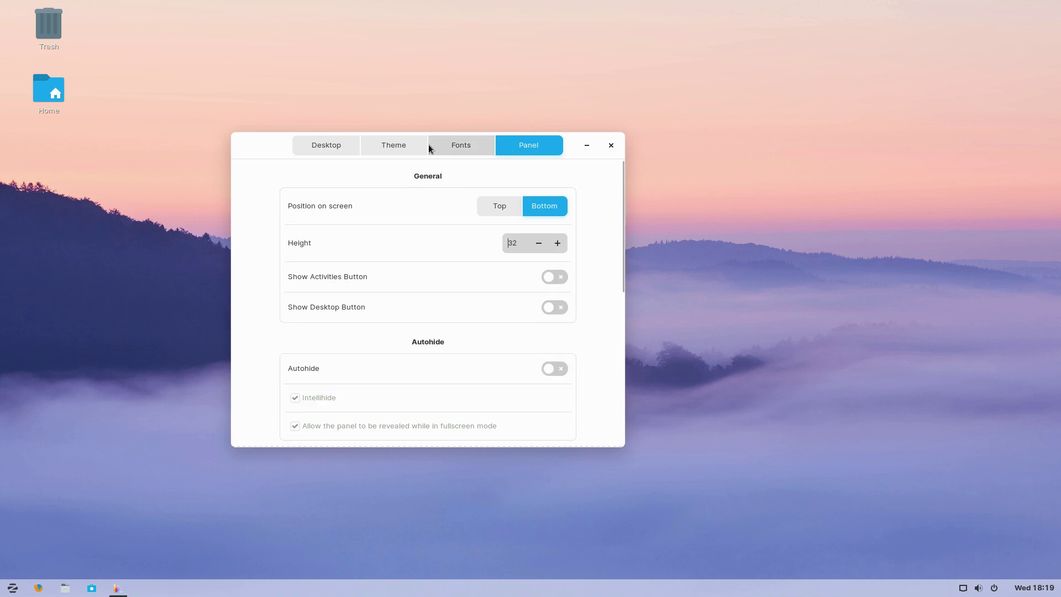
left_click(383, 151)
Step: View the Desktop tab's layout and icon options, then close Zorin Appearance
left_click(323, 144)
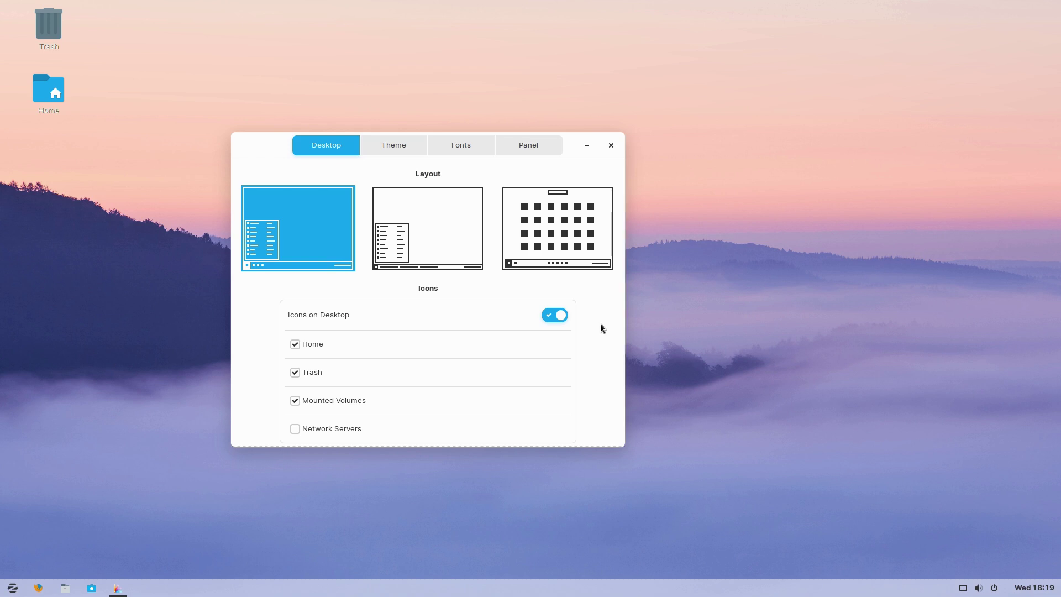
left_click(611, 146)
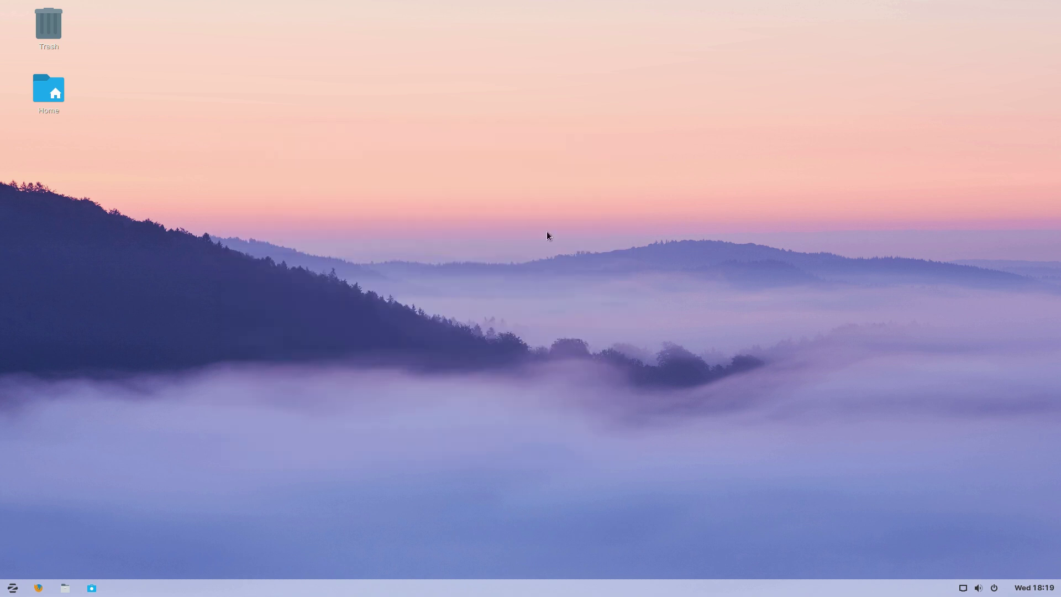
Step: Glance at the desktop context menu, then open system Settings from the app menu
left_click(11, 590)
left_click(549, 158)
right_click(549, 161)
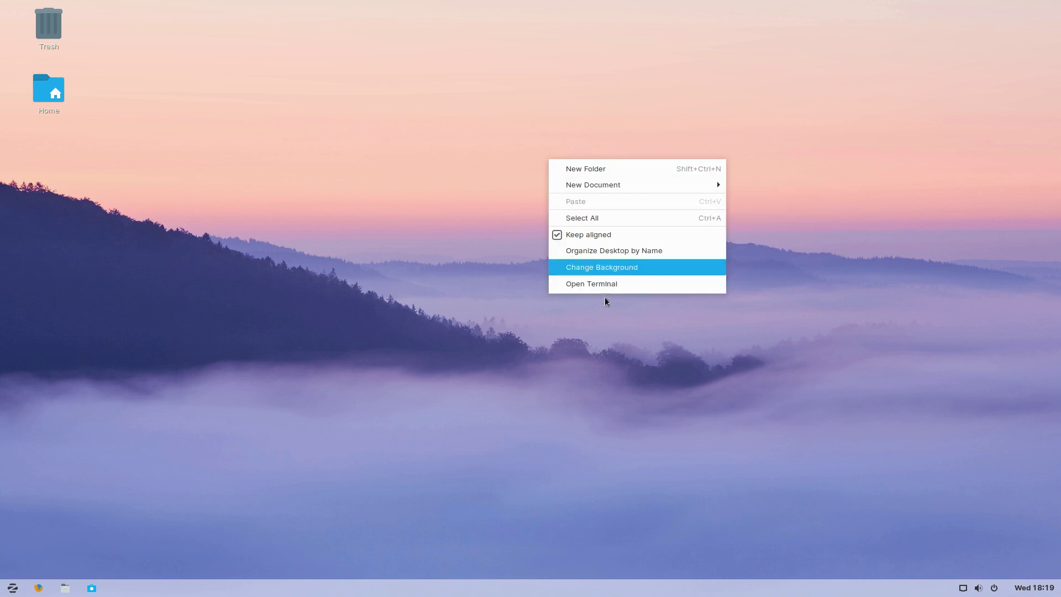
left_click(326, 321)
left_click(13, 588)
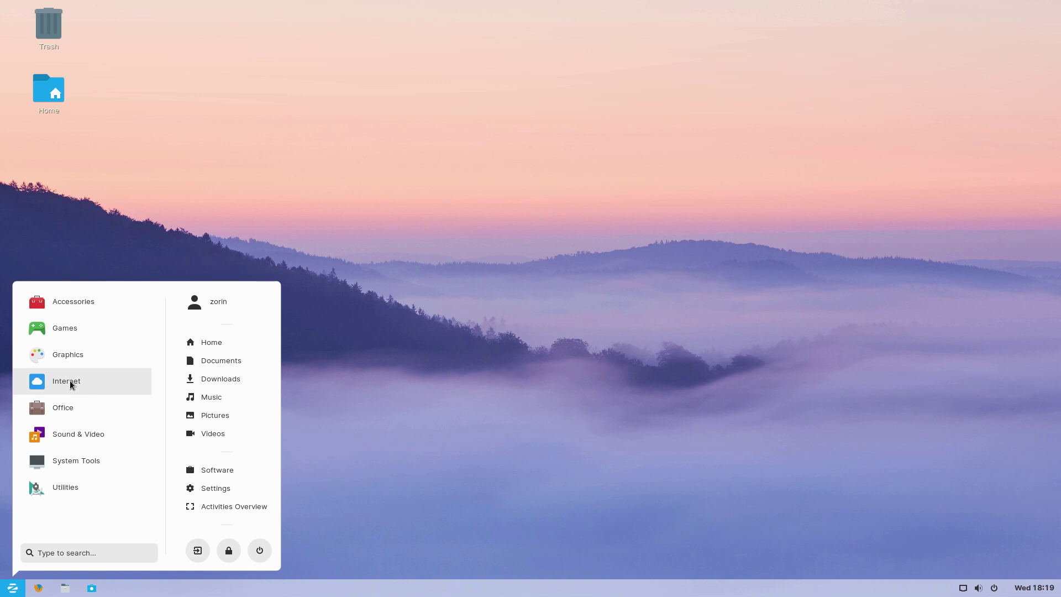
left_click(248, 494)
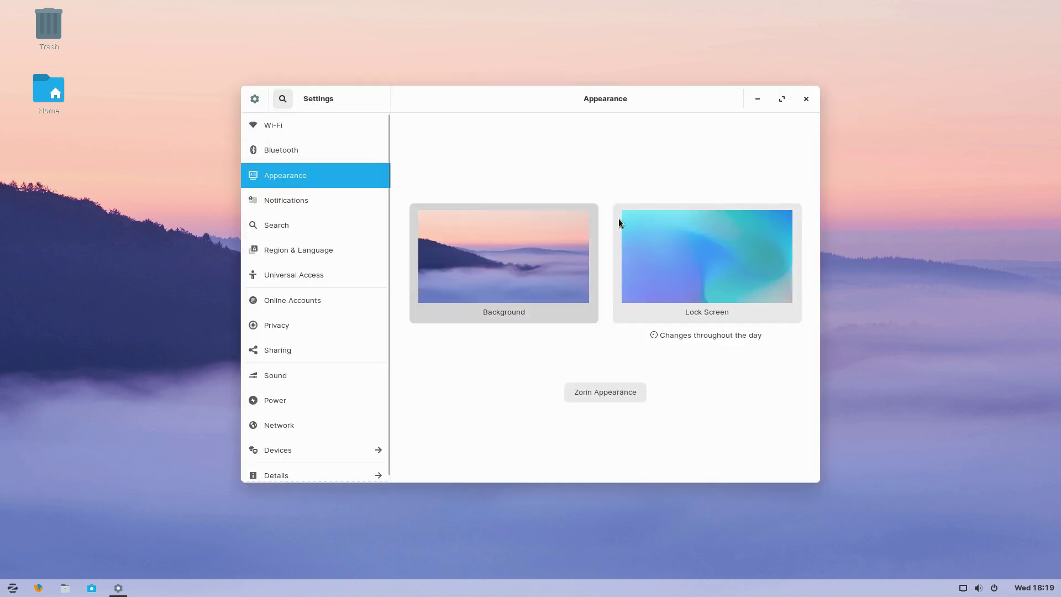
Step: Try the white Zorin wallpaper, then apply the blue spiral staircase wallpaper and close Settings
left_click(536, 262)
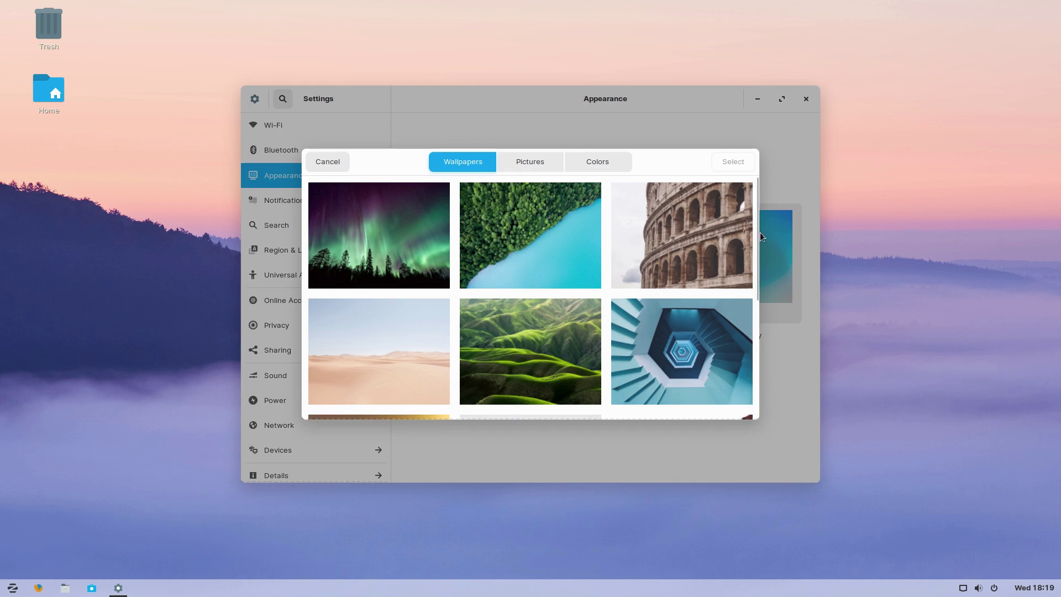
scroll(741, 287, "down", 6)
scroll(723, 356, "down", 3)
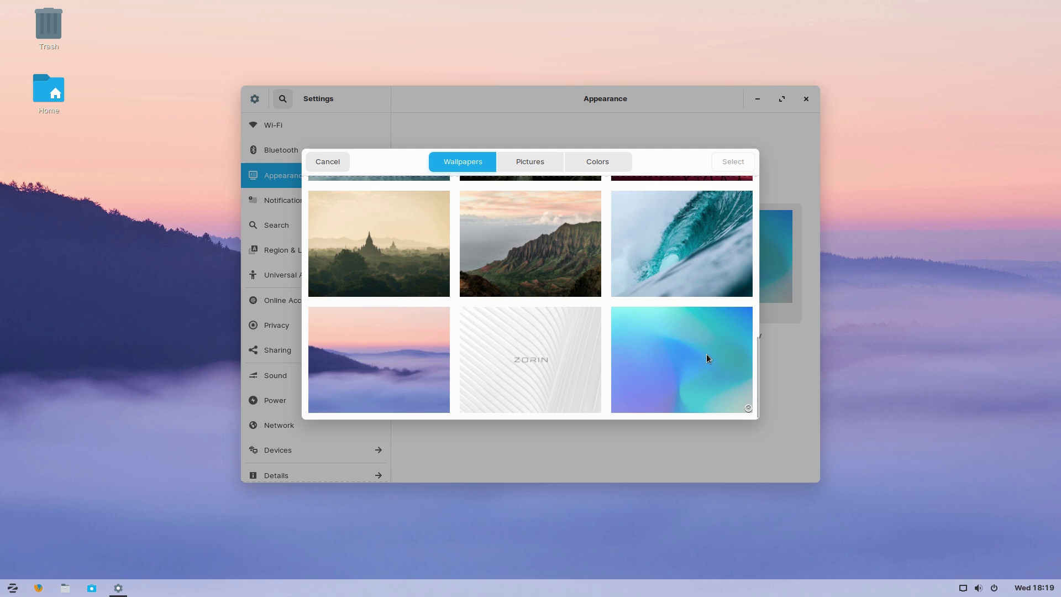
left_click(533, 386)
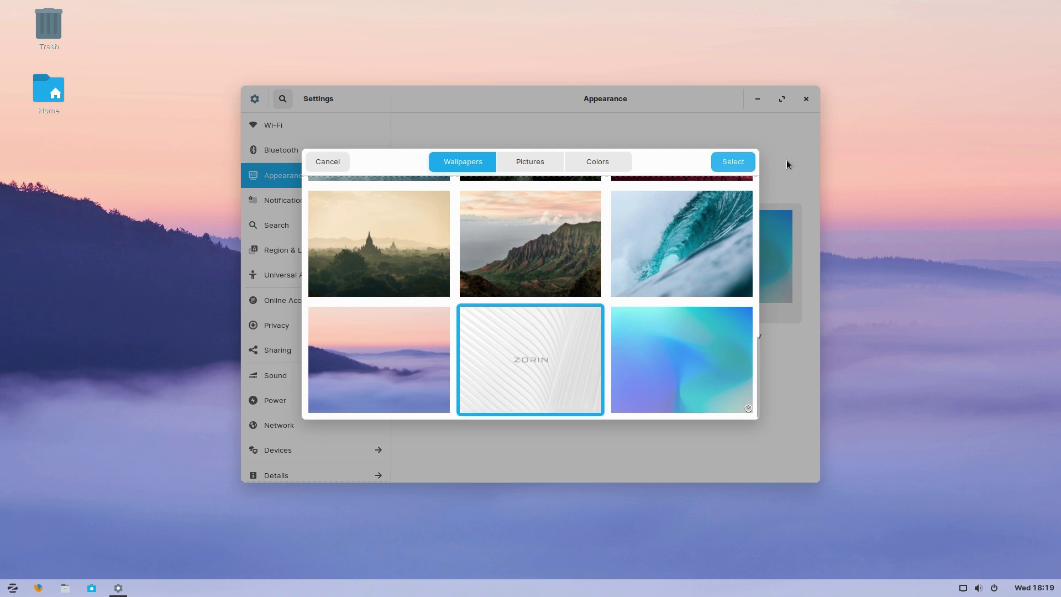
left_click(734, 161)
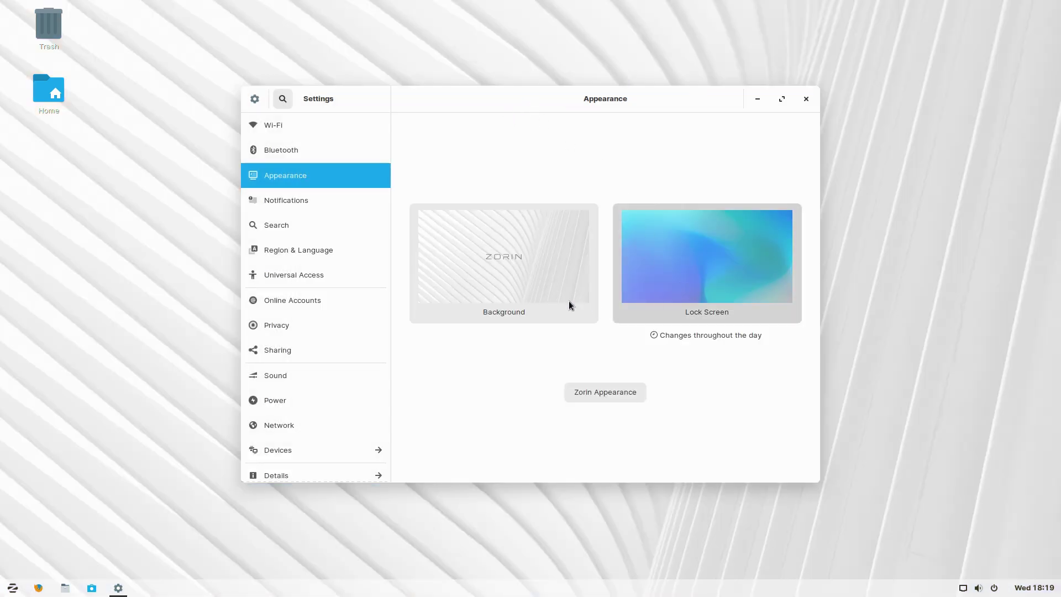
left_click(537, 280)
left_click(698, 353)
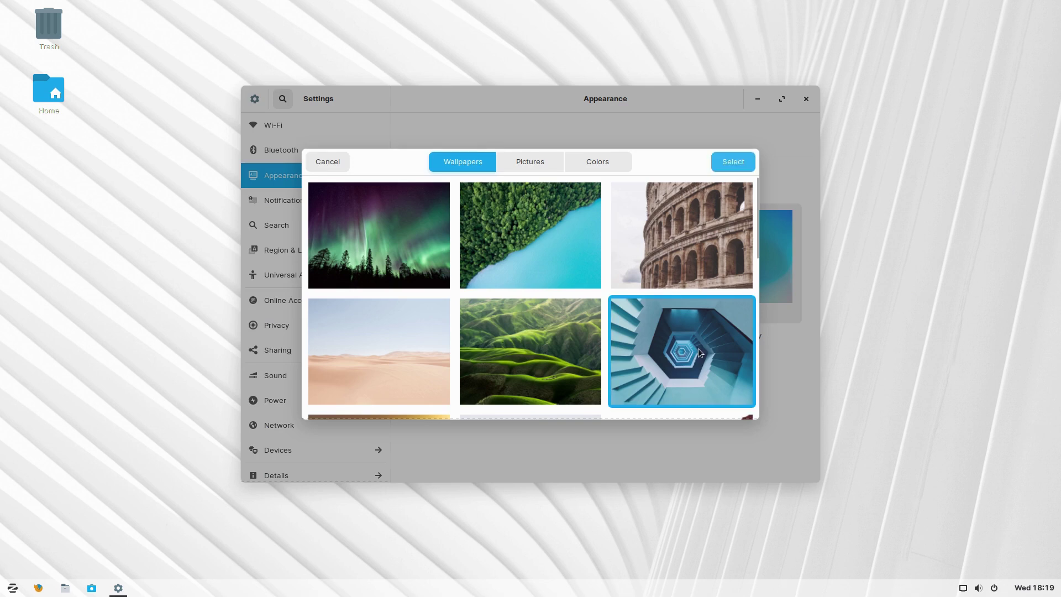
left_click(728, 164)
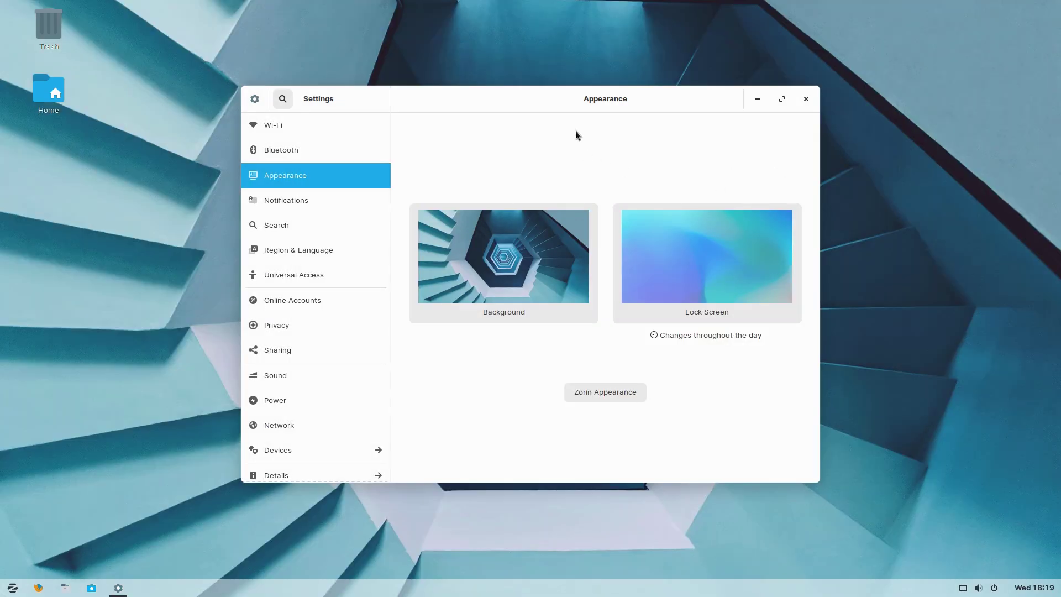
left_click_drag(554, 94, 568, 156)
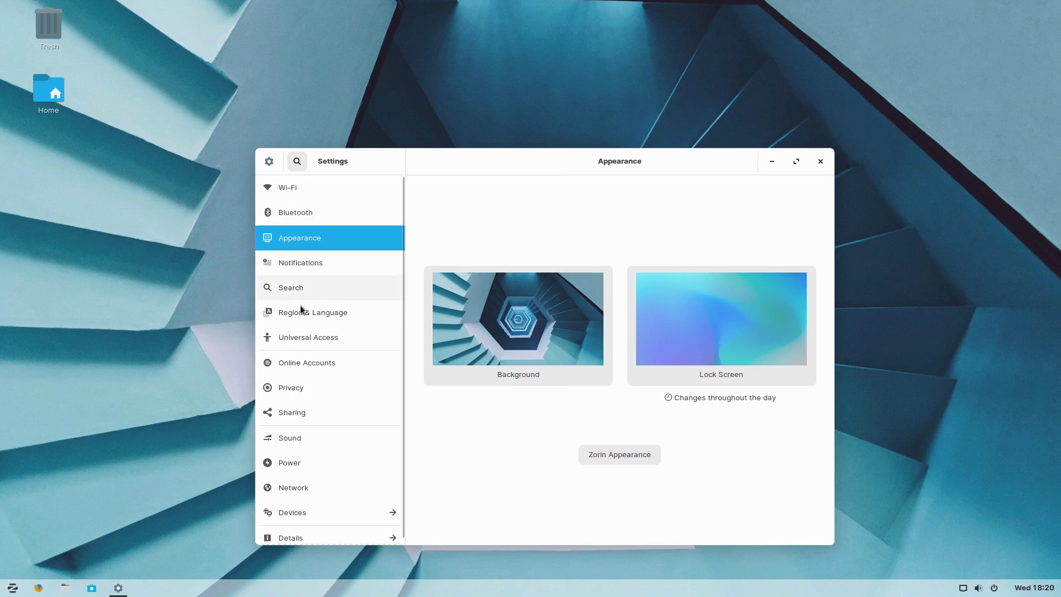
left_click(304, 365)
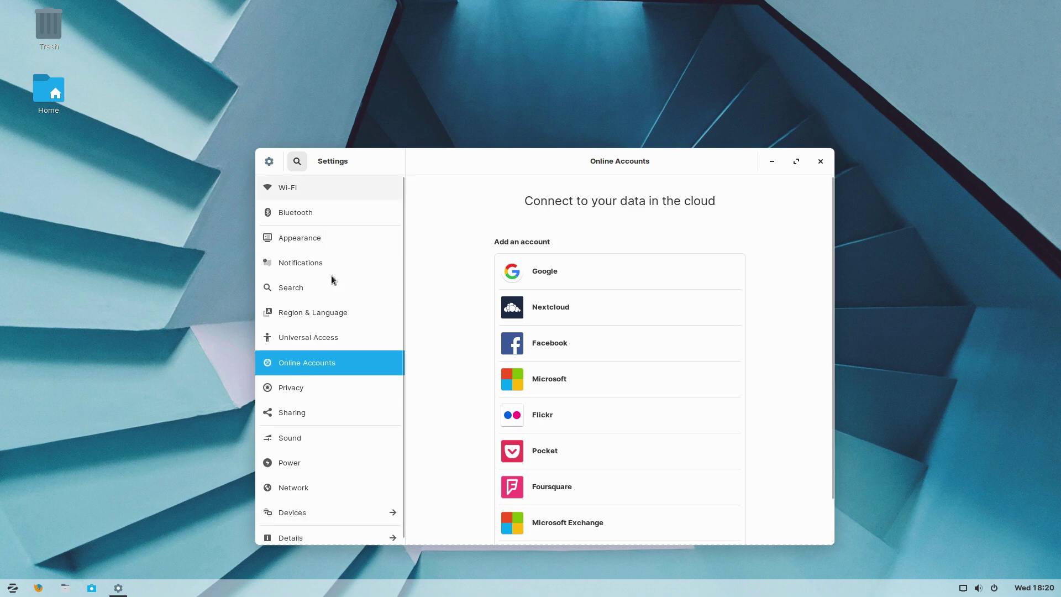
left_click(821, 161)
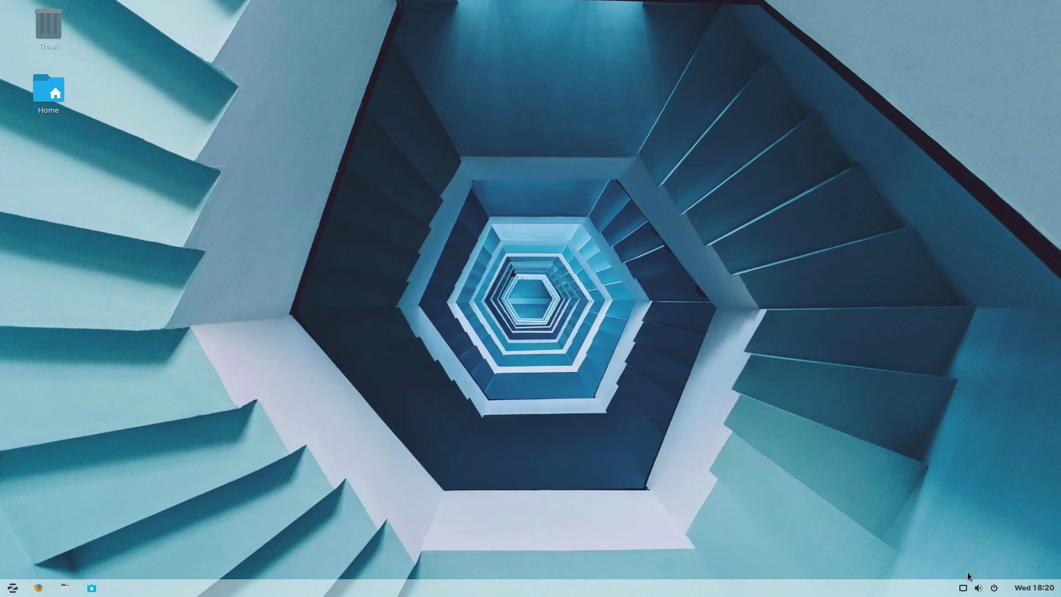
Step: Browse the Accessories and Games categories, then start LibreOffice Draw from Graphics
left_click(19, 590)
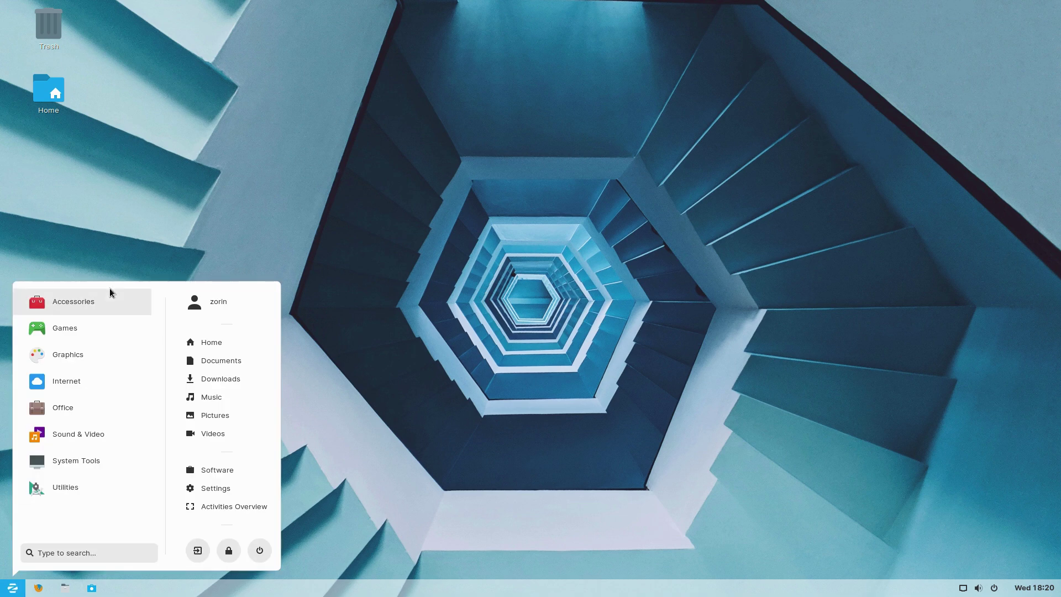
left_click(90, 302)
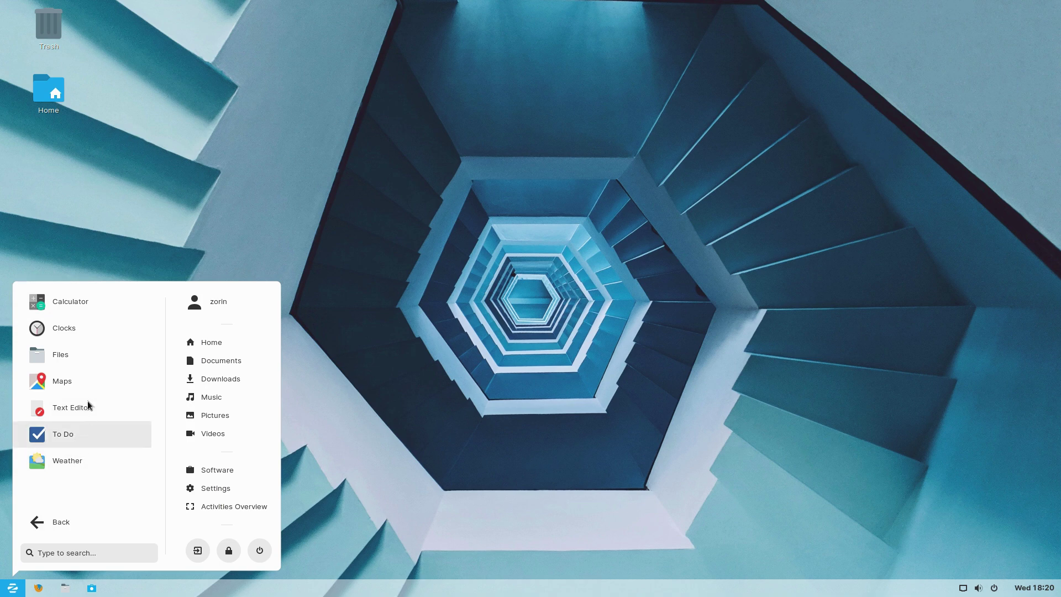
left_click(62, 522)
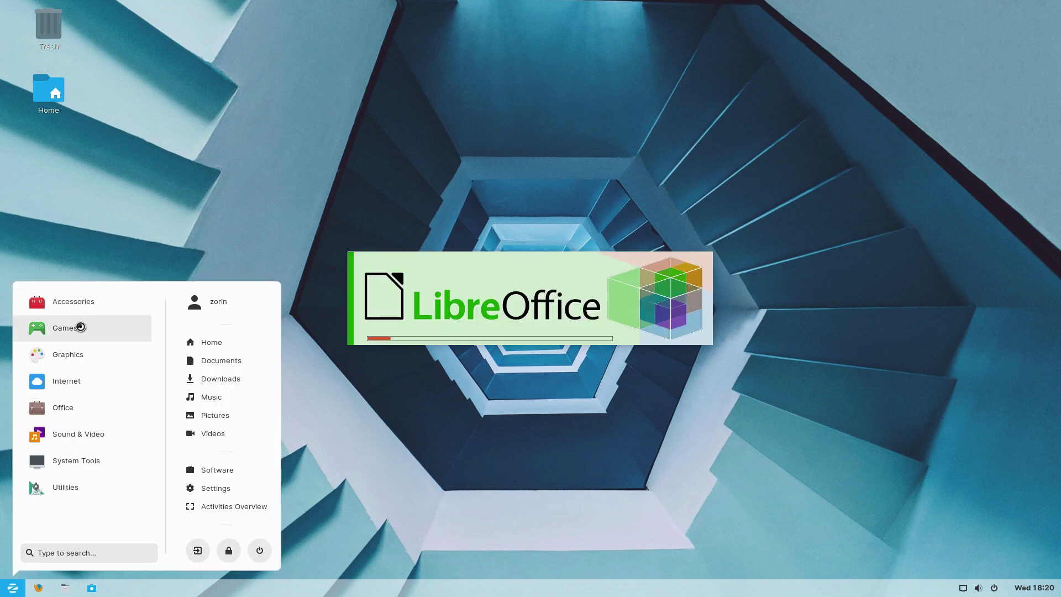
left_click(82, 327)
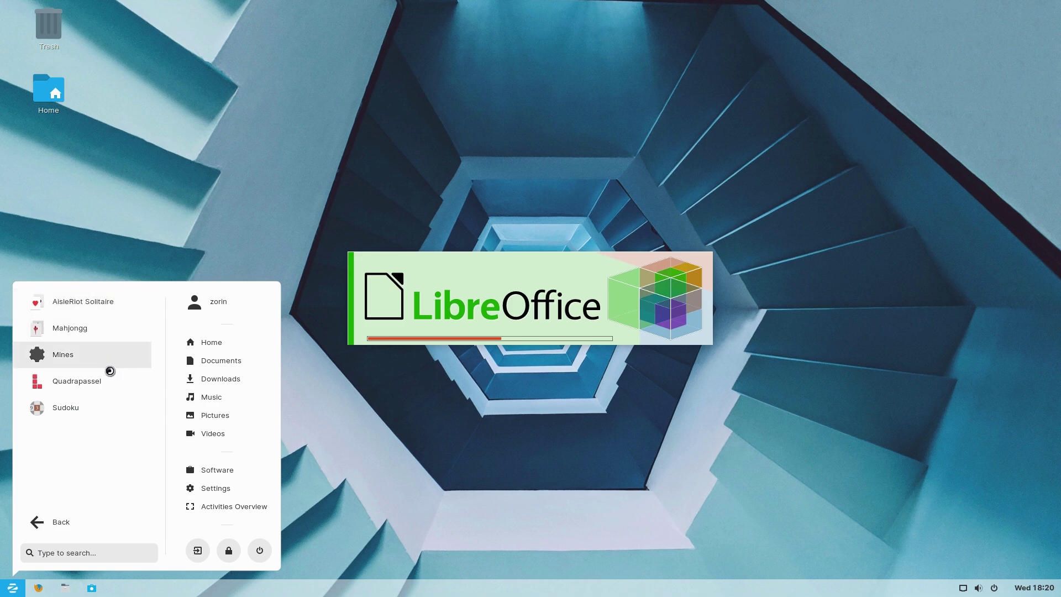
left_click(34, 520)
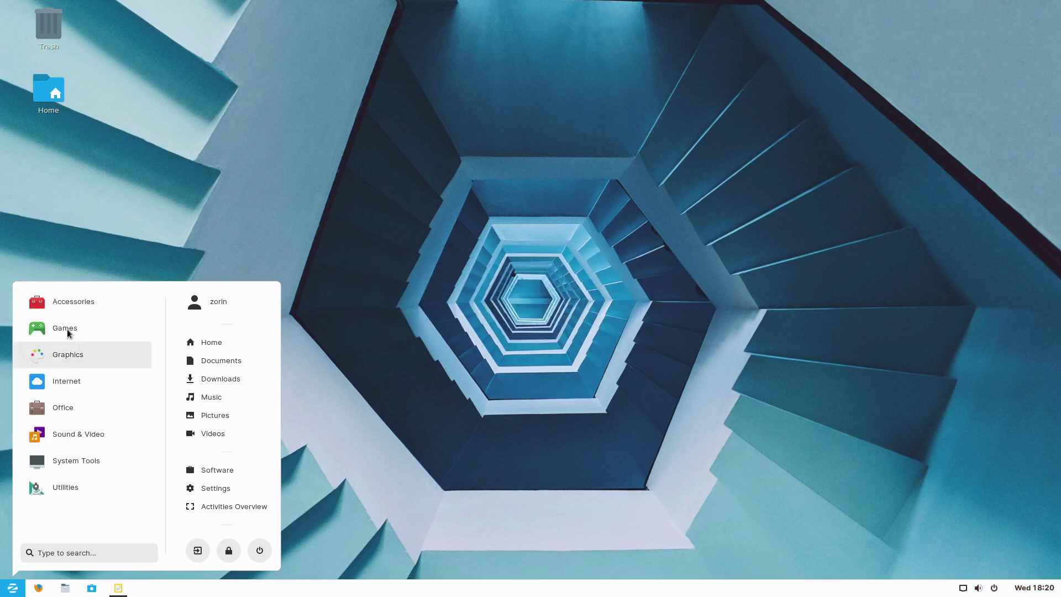
left_click(67, 354)
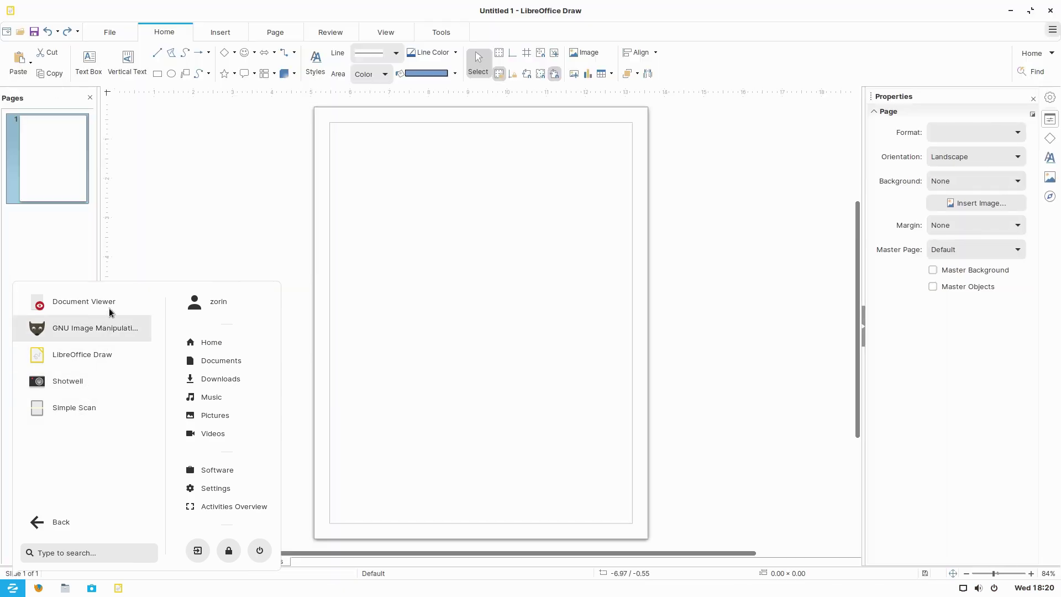
left_click(160, 235)
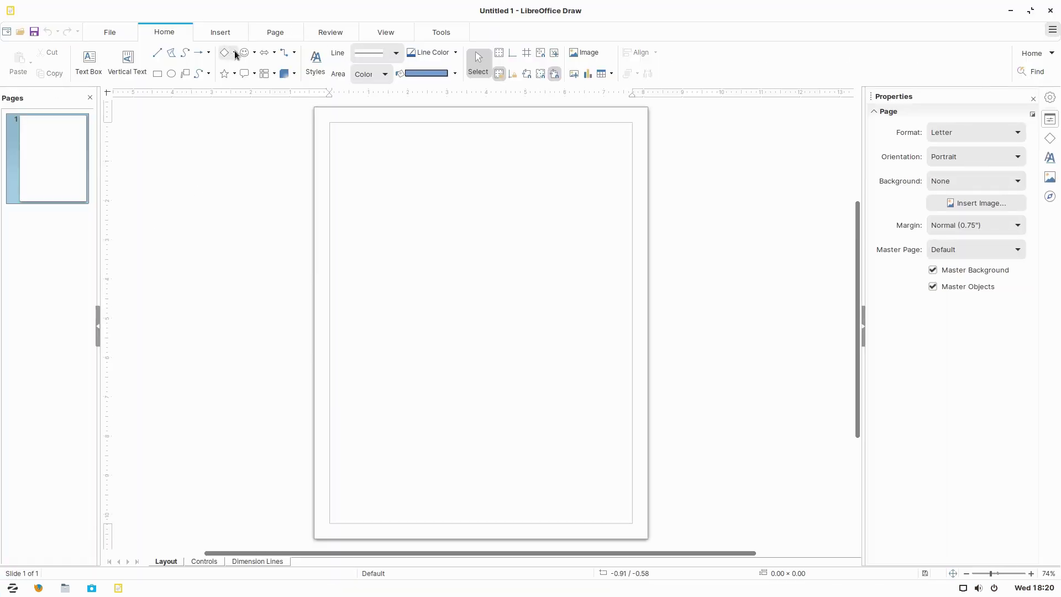
left_click(213, 33)
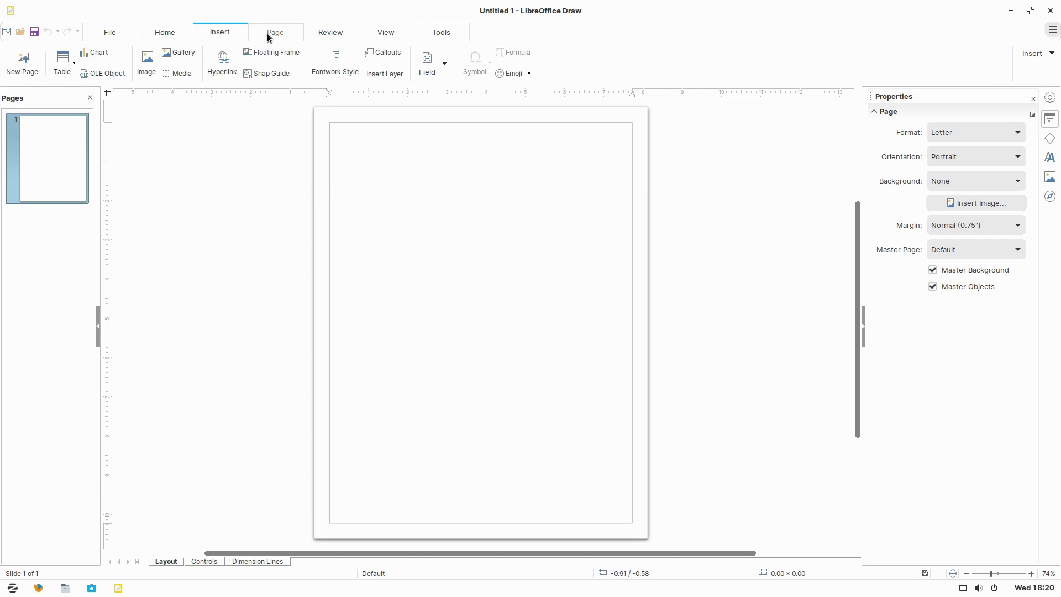
left_click(270, 33)
left_click(326, 34)
left_click(377, 34)
left_click(437, 33)
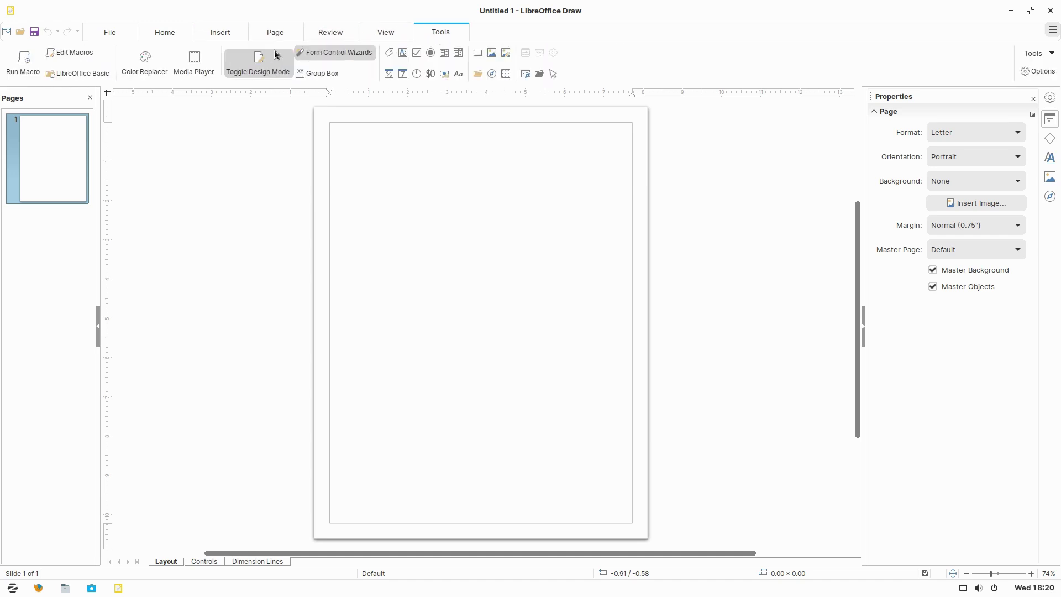
left_click(109, 33)
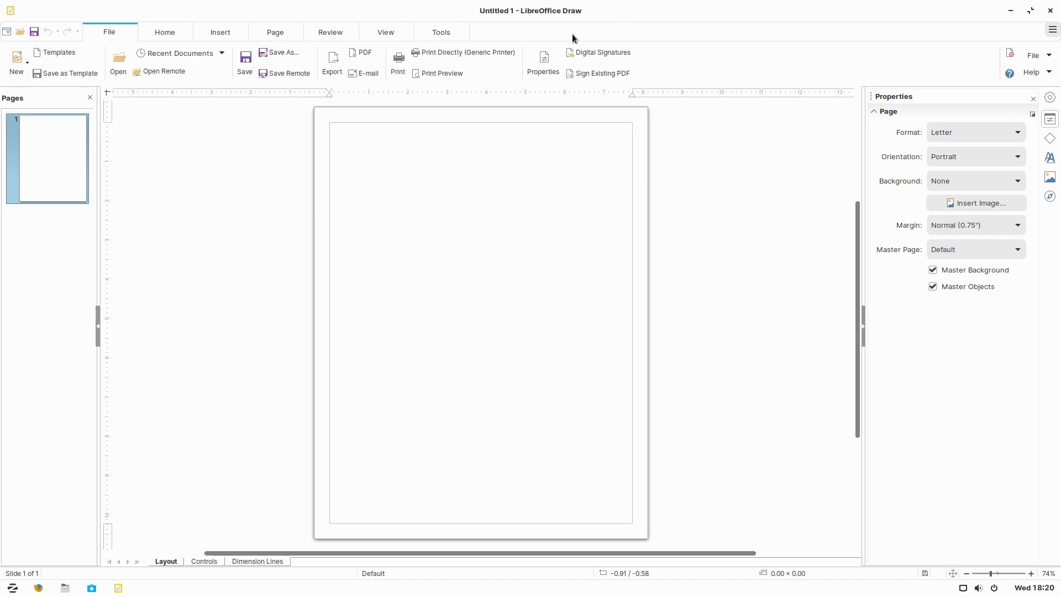
right_click(630, 17)
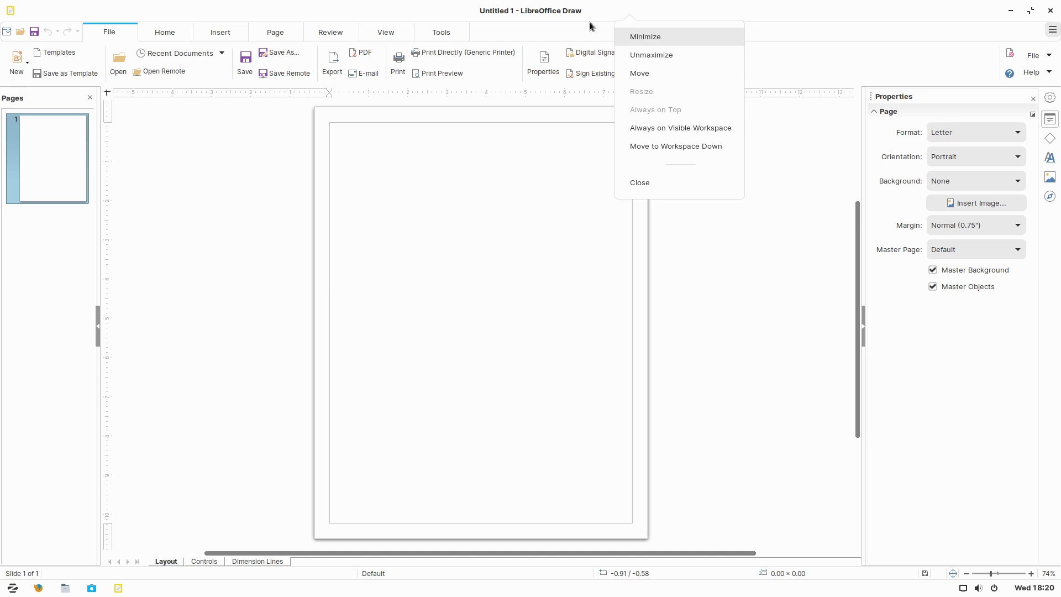
left_click(906, 36)
left_click(1048, 56)
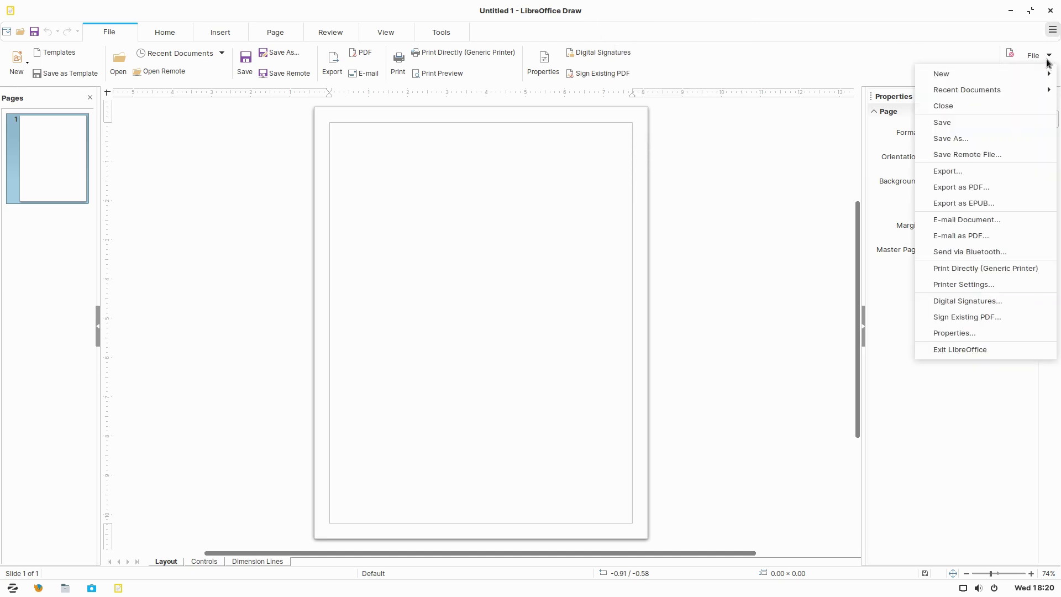
mouse_move(1032, 79)
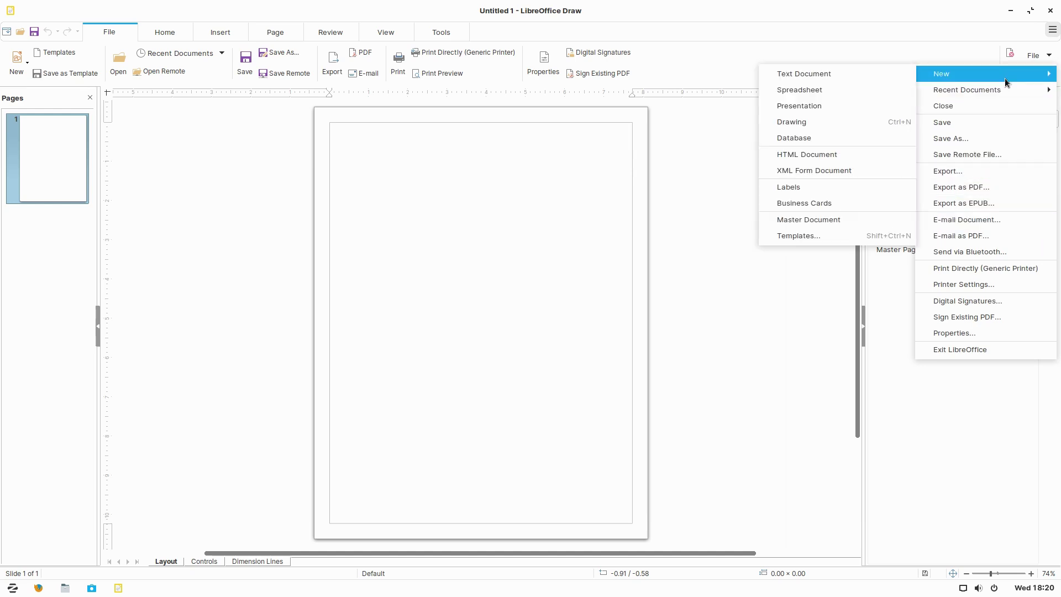
left_click(666, 37)
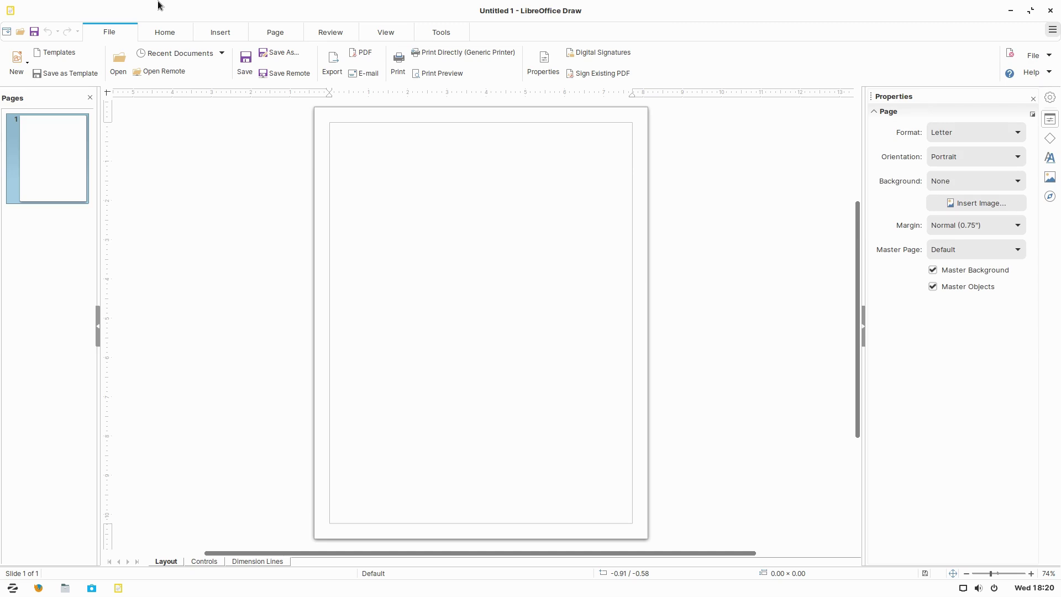
right_click(160, 7)
left_click(307, 7)
left_click(12, 11)
left_click(12, 11)
left_click(14, 11)
left_click(14, 12)
left_click(1032, 55)
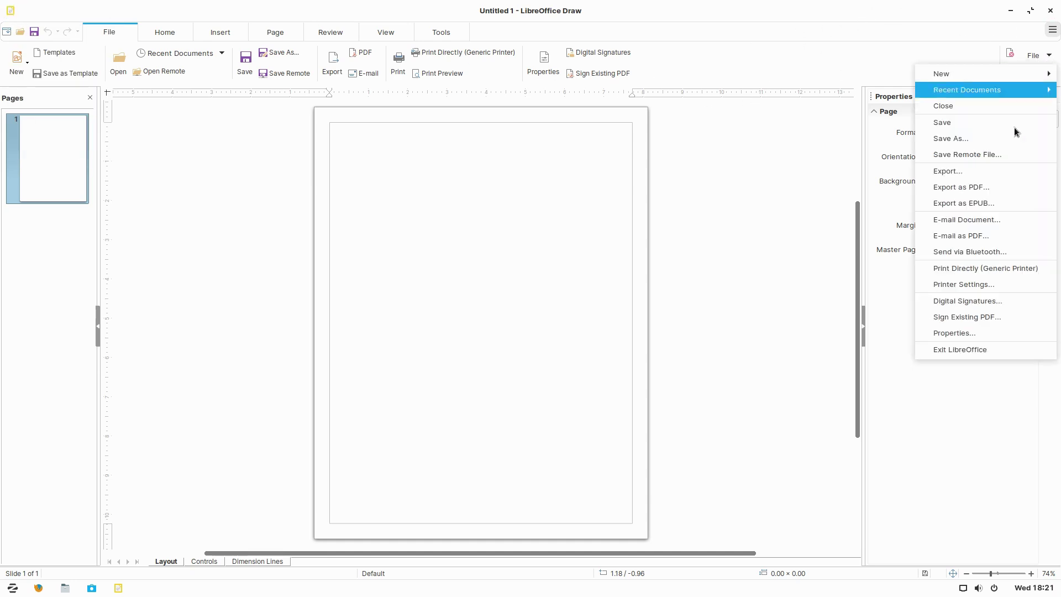
Step: Set Draw's user interface to Standard Toolbar, then close LibreOffice Draw
left_click(1057, 48)
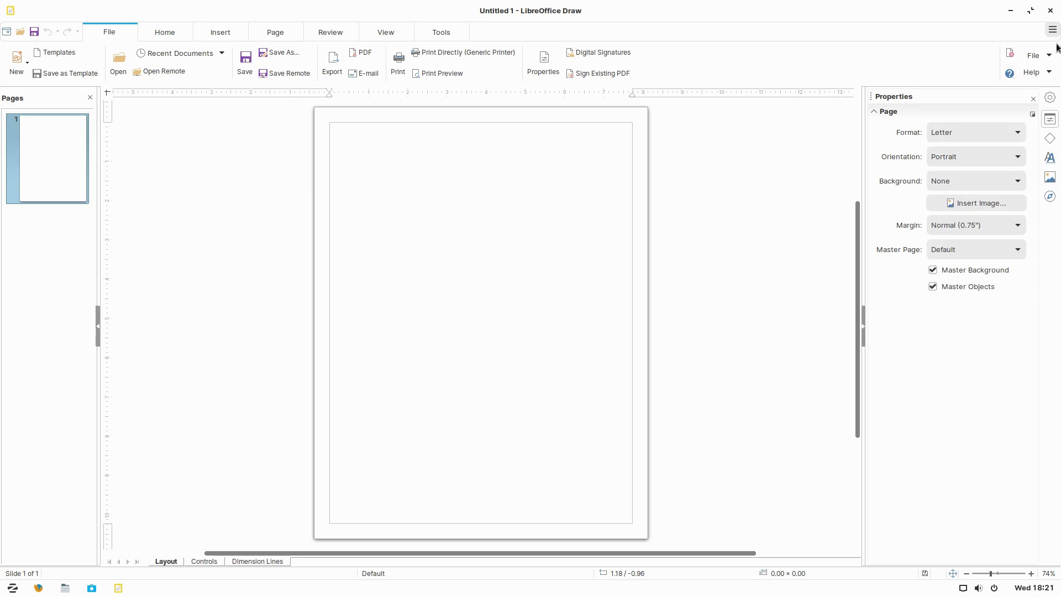
left_click(1049, 31)
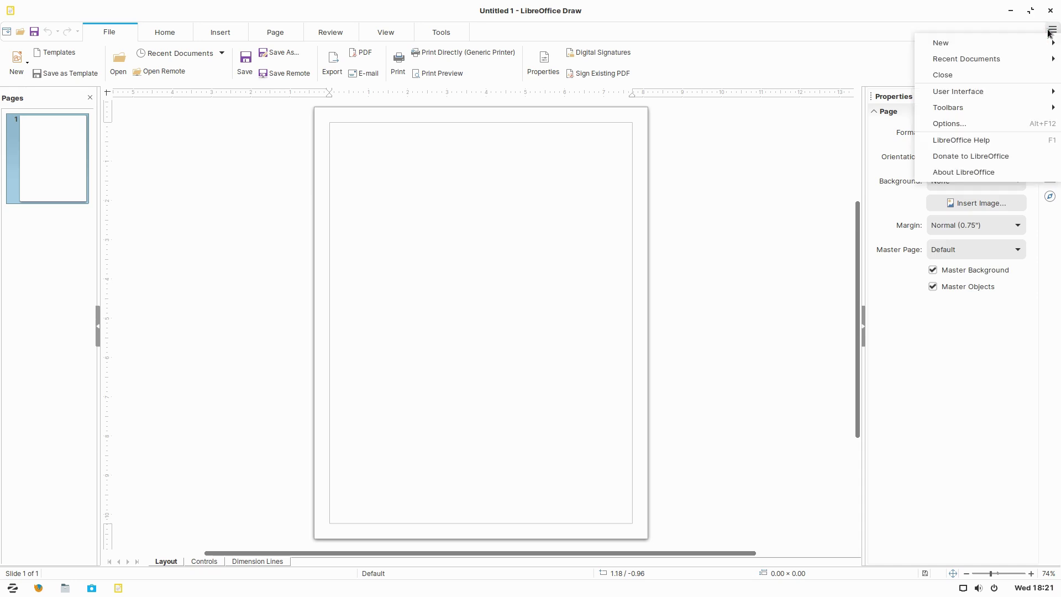
mouse_move(980, 107)
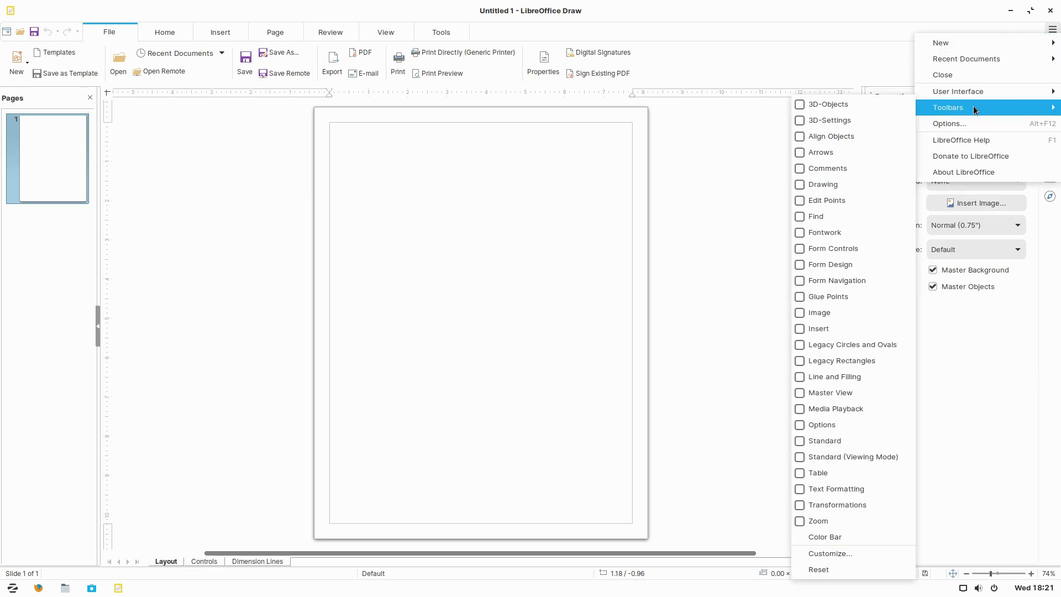
mouse_move(958, 91)
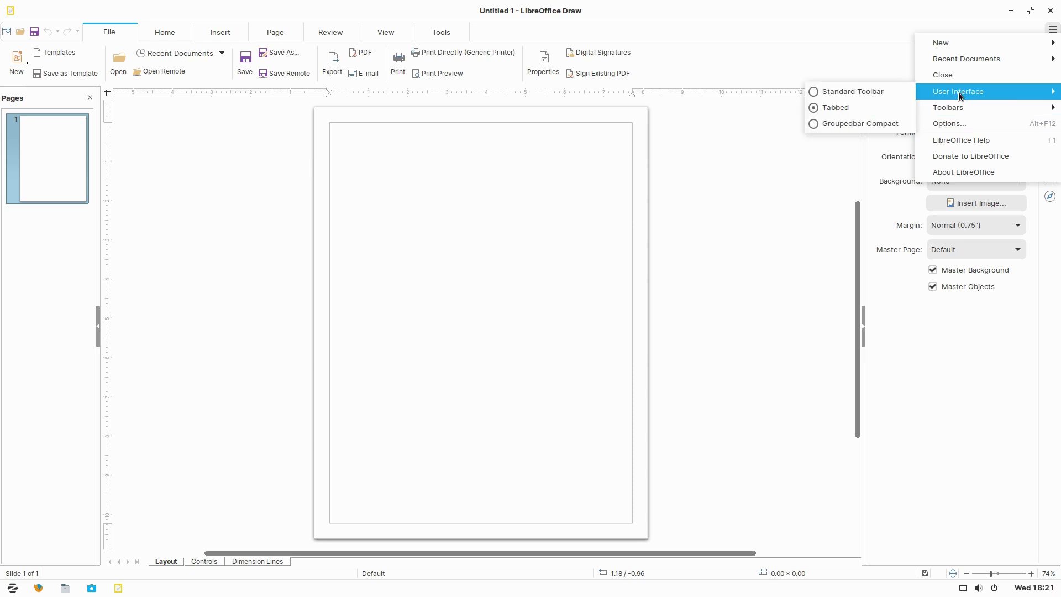
left_click(850, 93)
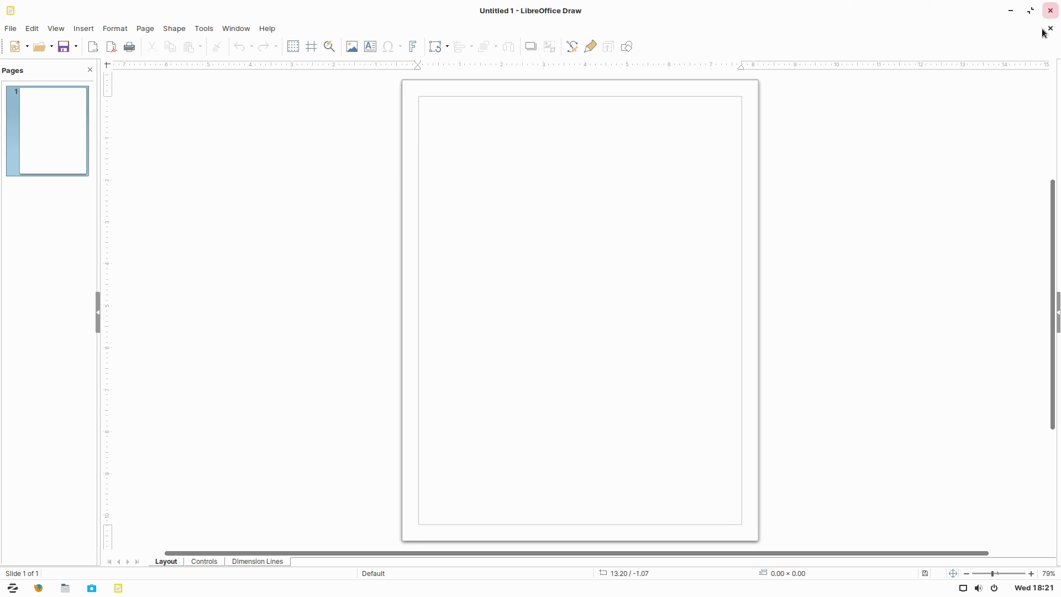
left_click(1050, 11)
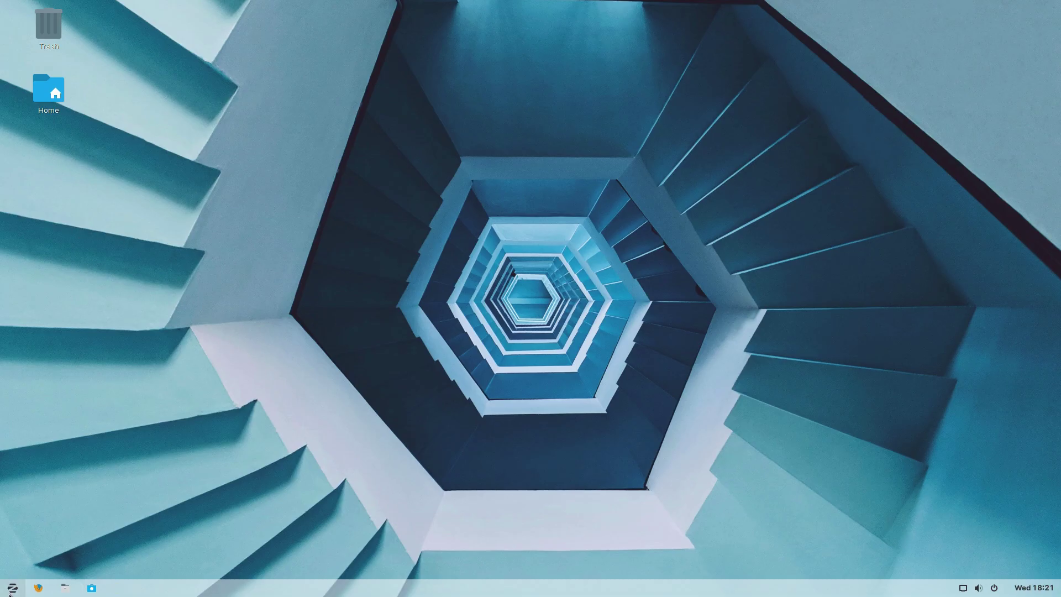
Step: Browse the Office, Internet and Sound & Video app categories in the Zorin menu
left_click(12, 588)
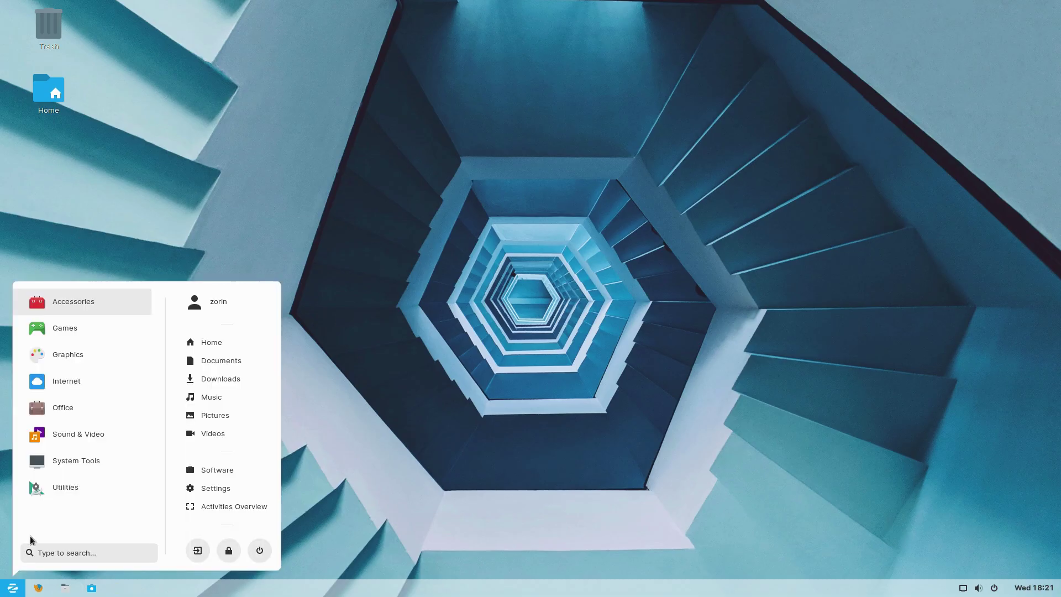
left_click(63, 409)
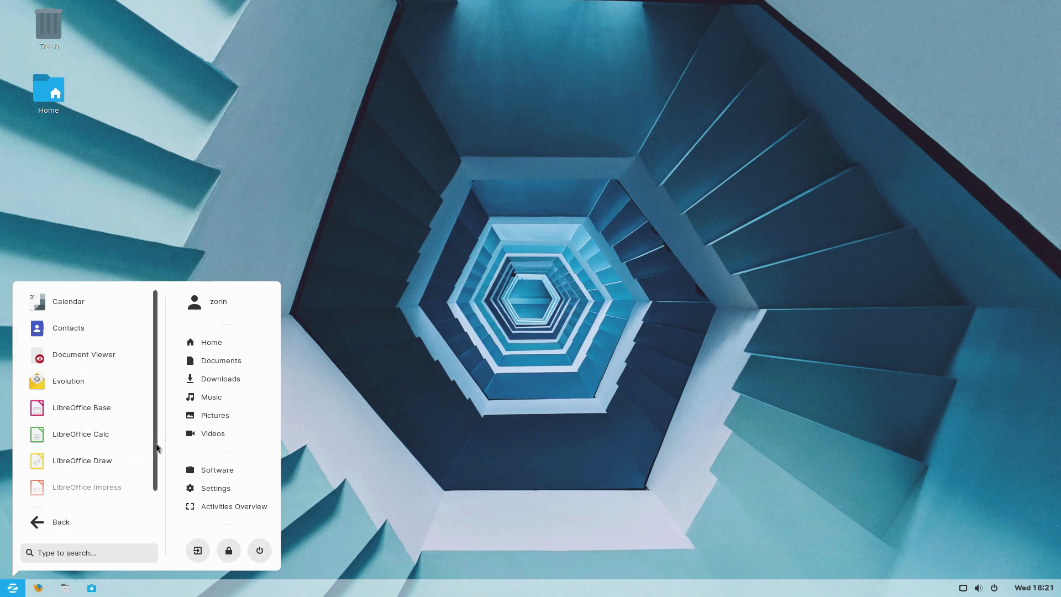
scroll(161, 505, "down", 1)
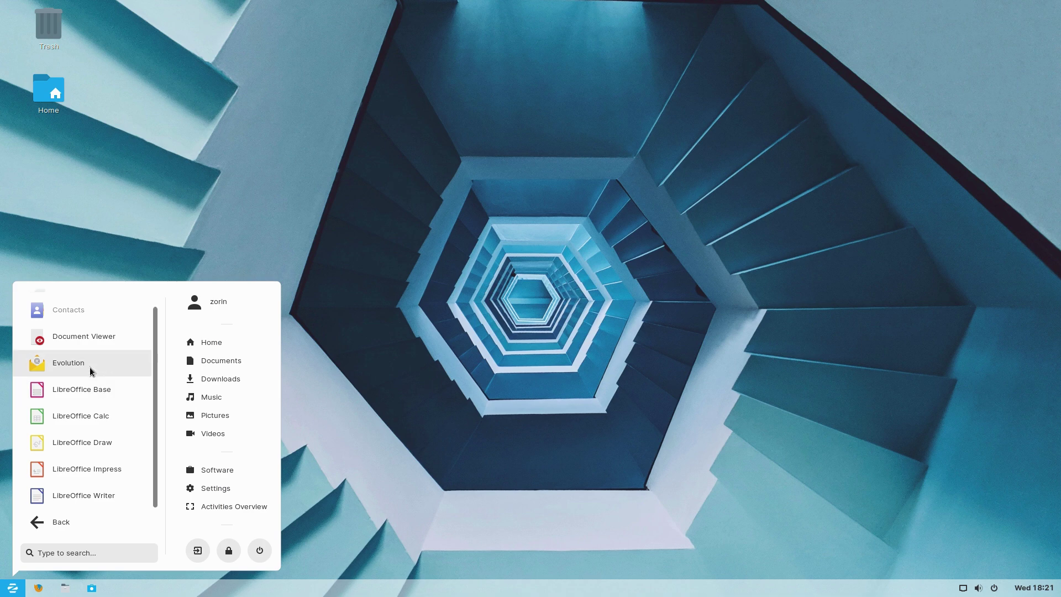
left_click(62, 523)
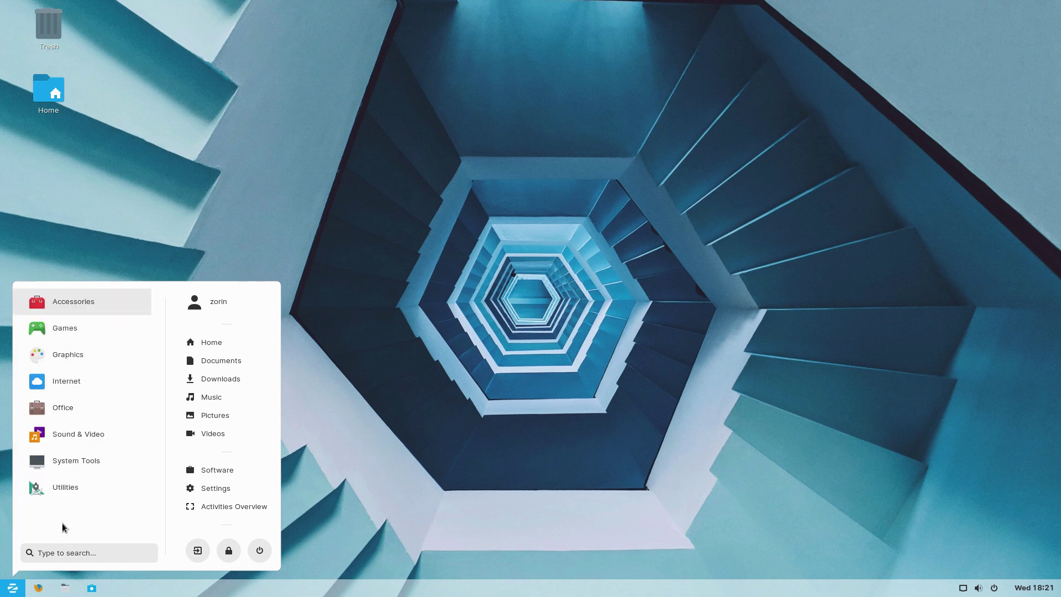
left_click(62, 409)
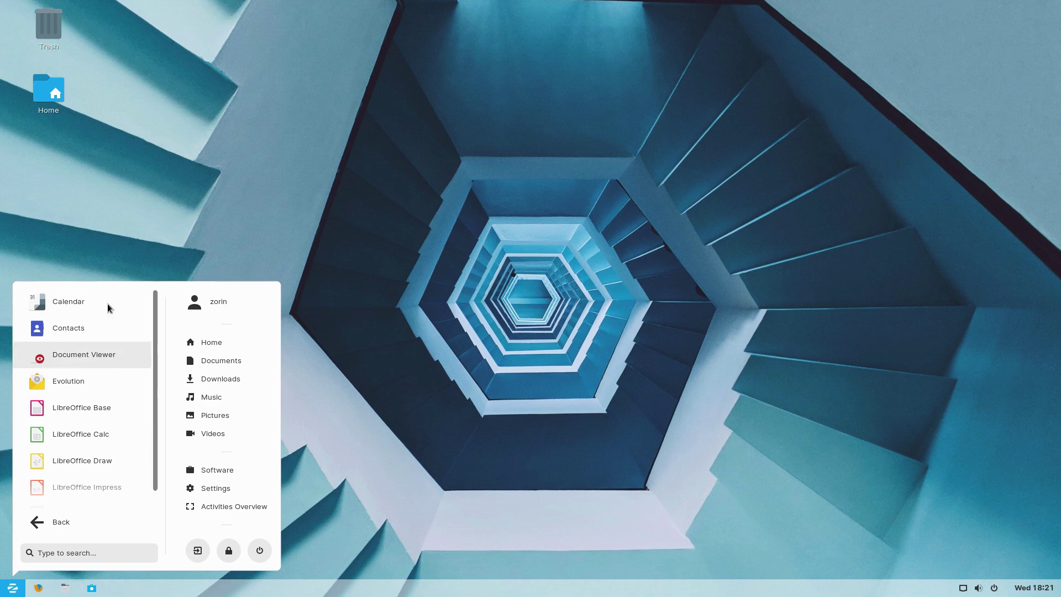
left_click(52, 521)
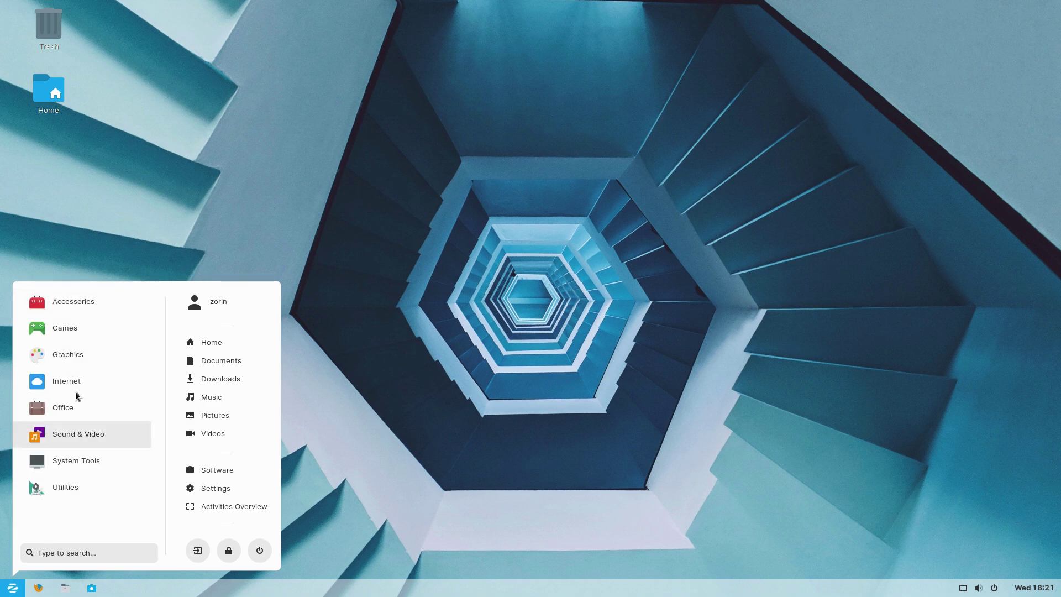
left_click(78, 384)
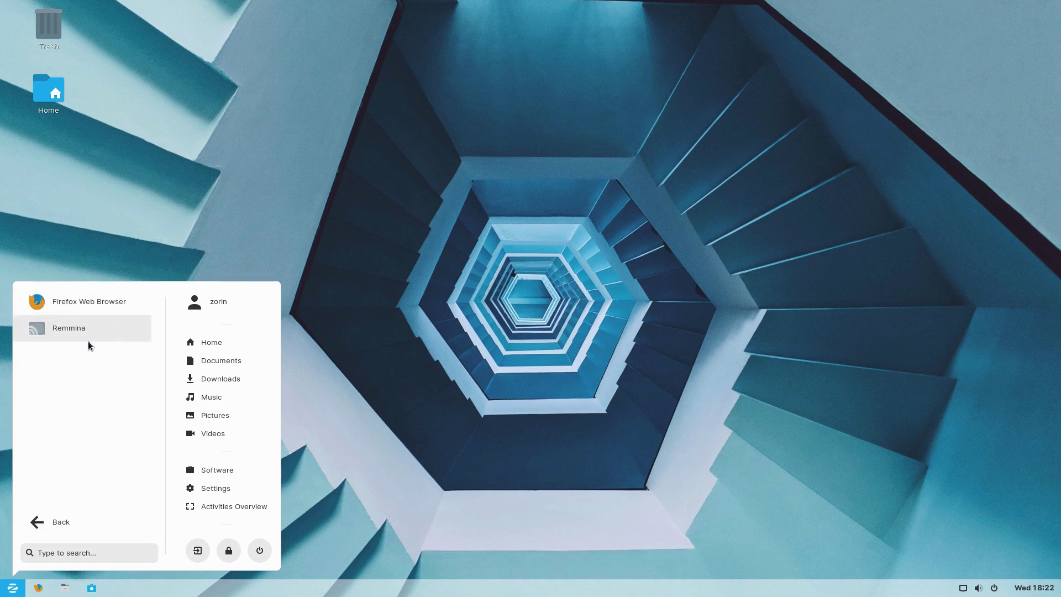
left_click(52, 520)
left_click(75, 440)
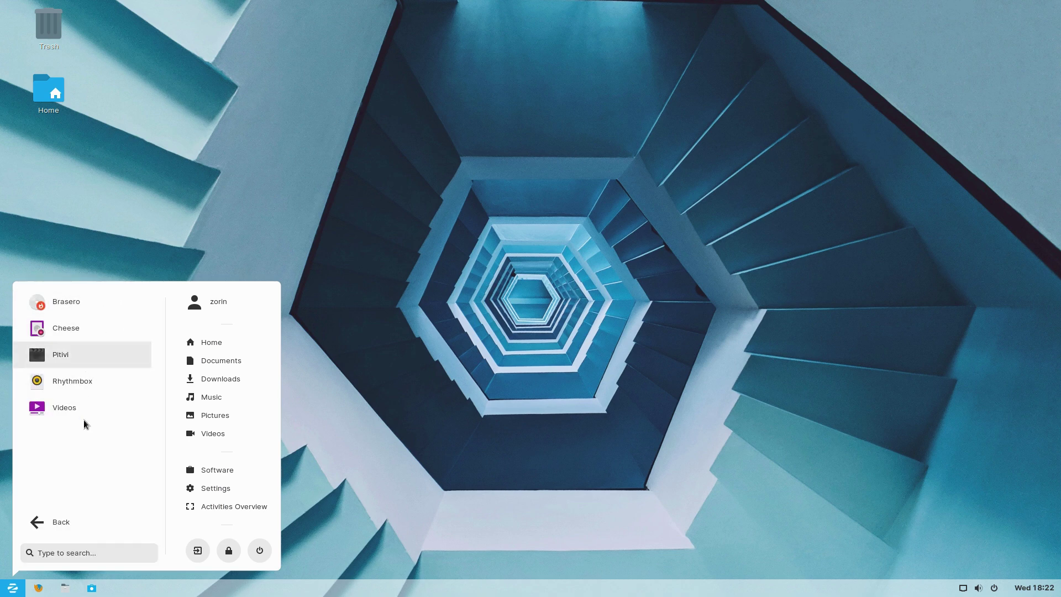
left_click(64, 531)
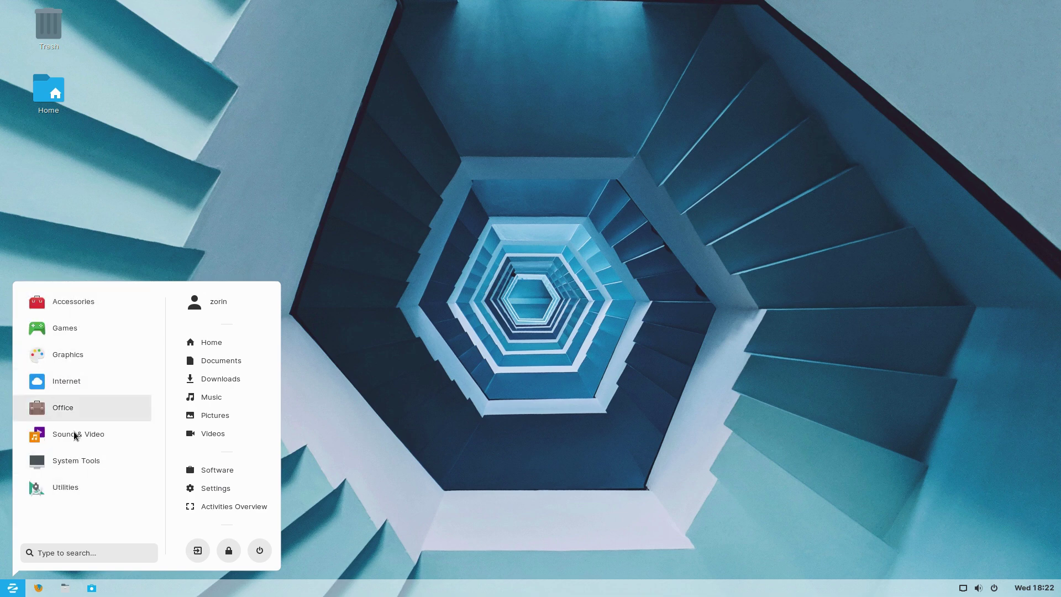
Step: Browse System Tools and Utilities, then launch System Monitor
left_click(81, 470)
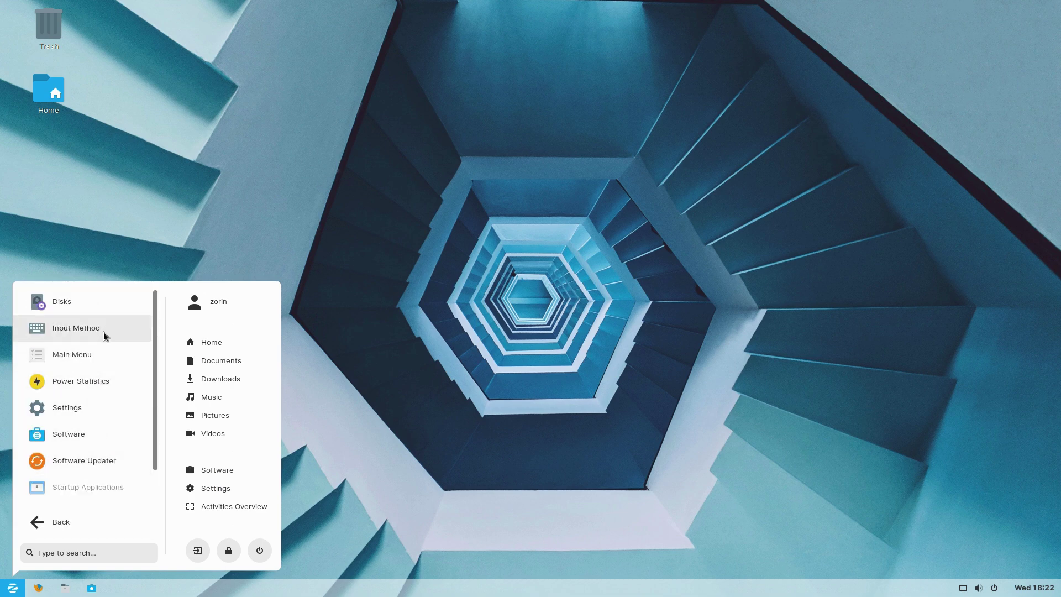
scroll(149, 501, "down", 2)
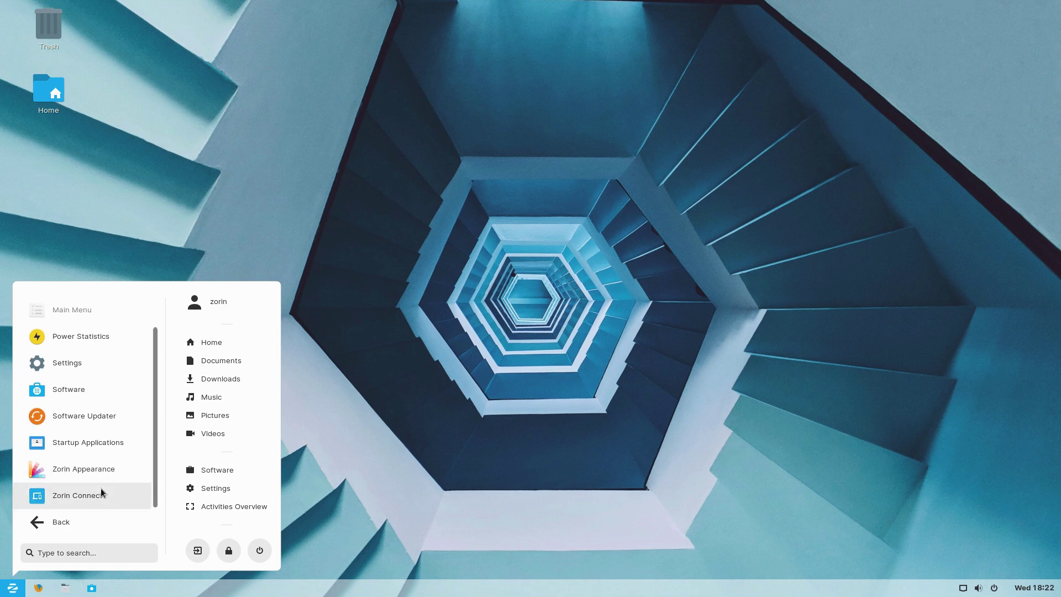
left_click(61, 523)
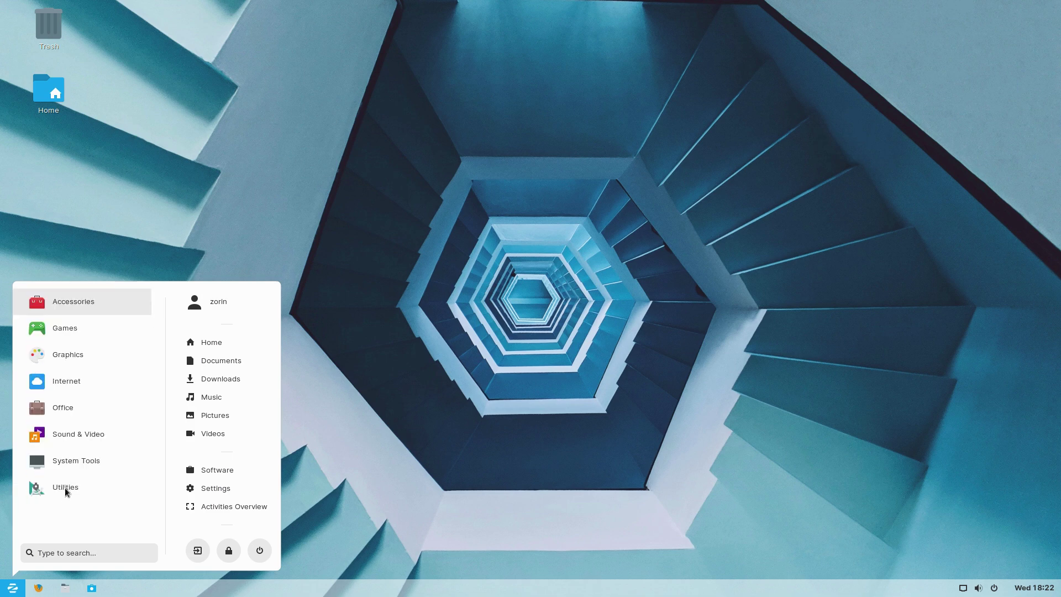
left_click(57, 485)
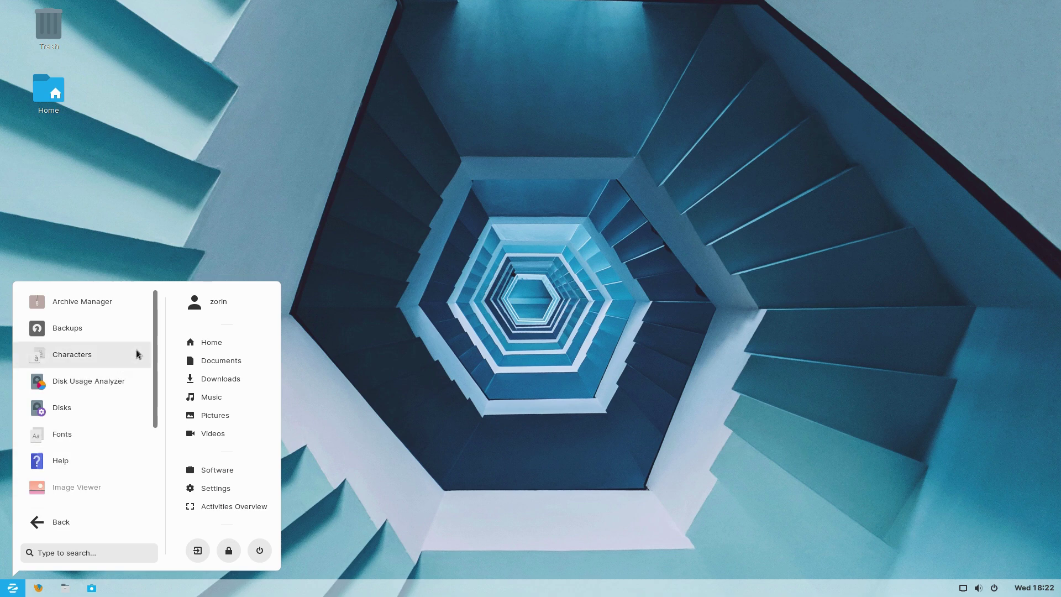
scroll(133, 442, "down", 5)
scroll(123, 518, "up", 5)
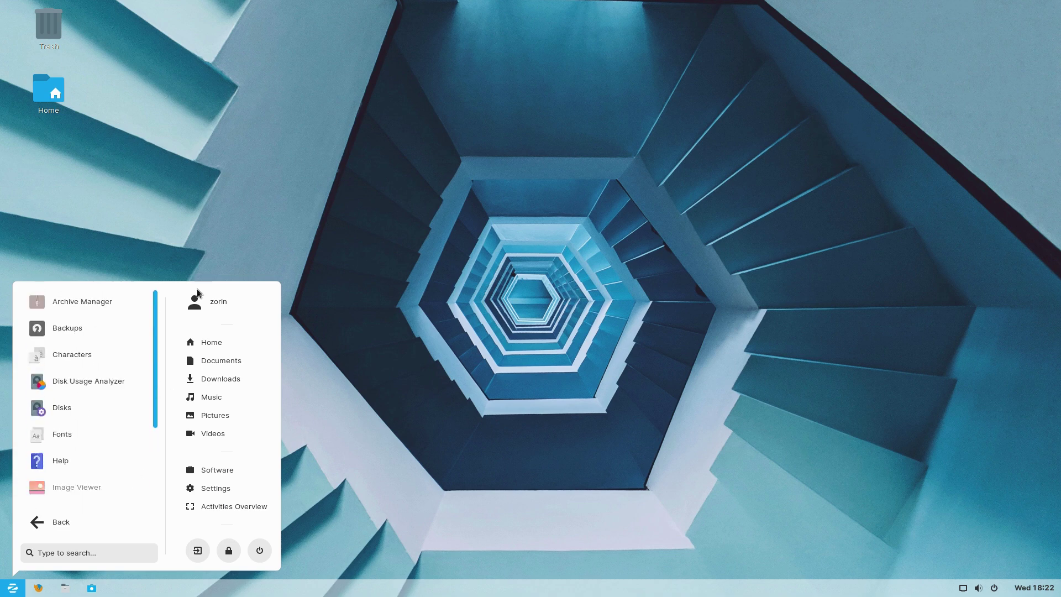
scroll(149, 403, "down", 5)
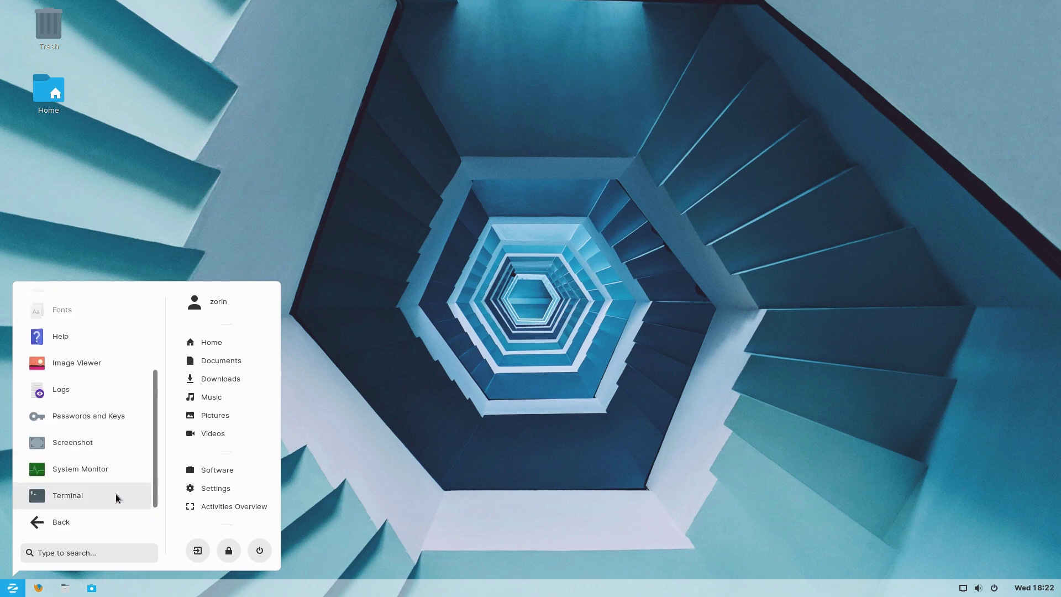
left_click(73, 470)
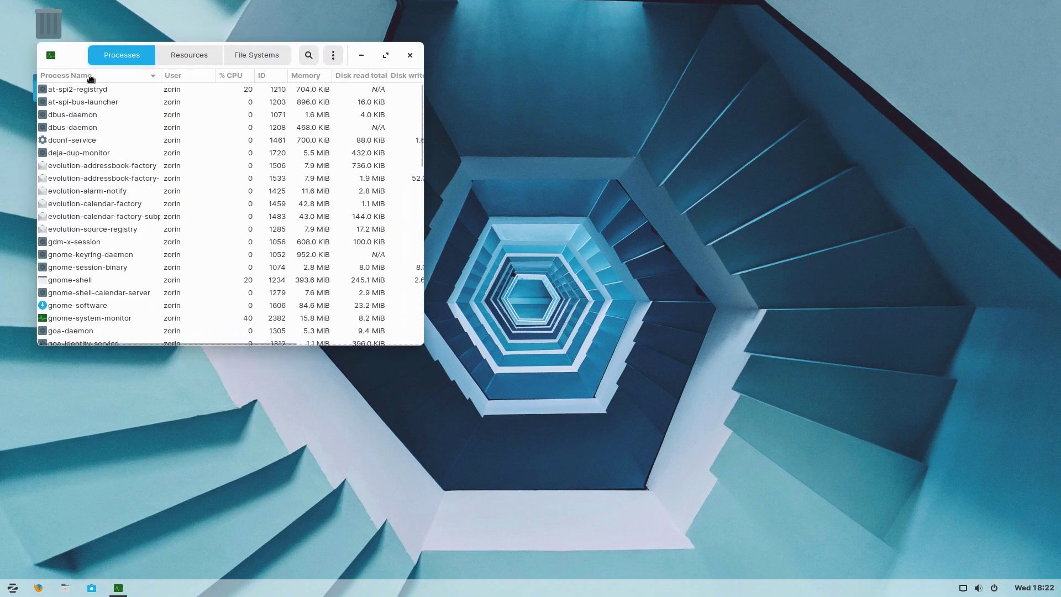
Step: Check the Resources tab's CPU, memory and network graphs, then close System Monitor
left_click(387, 192)
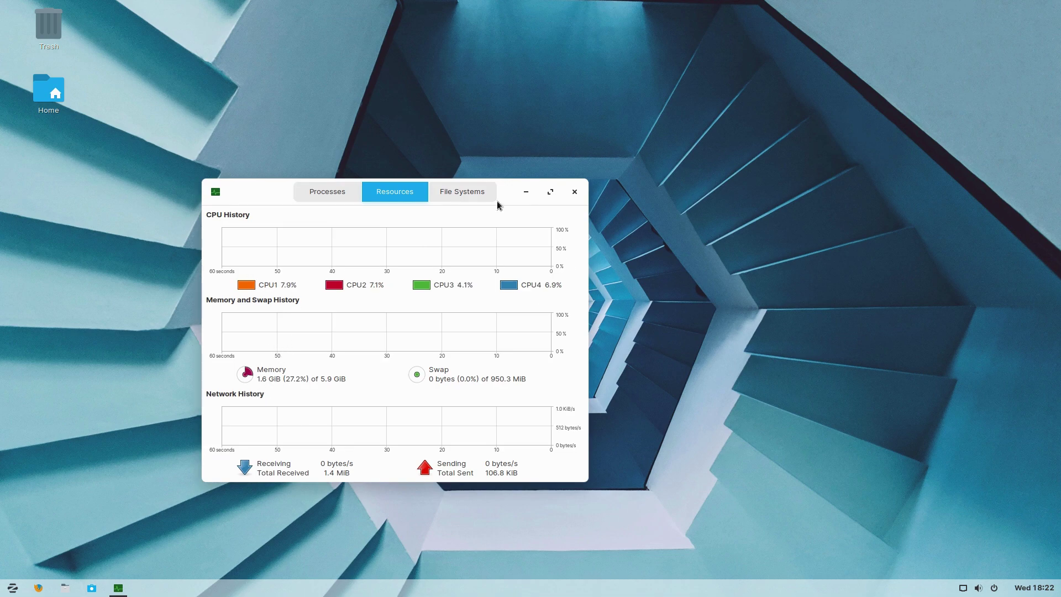
left_click_drag(244, 190, 473, 105)
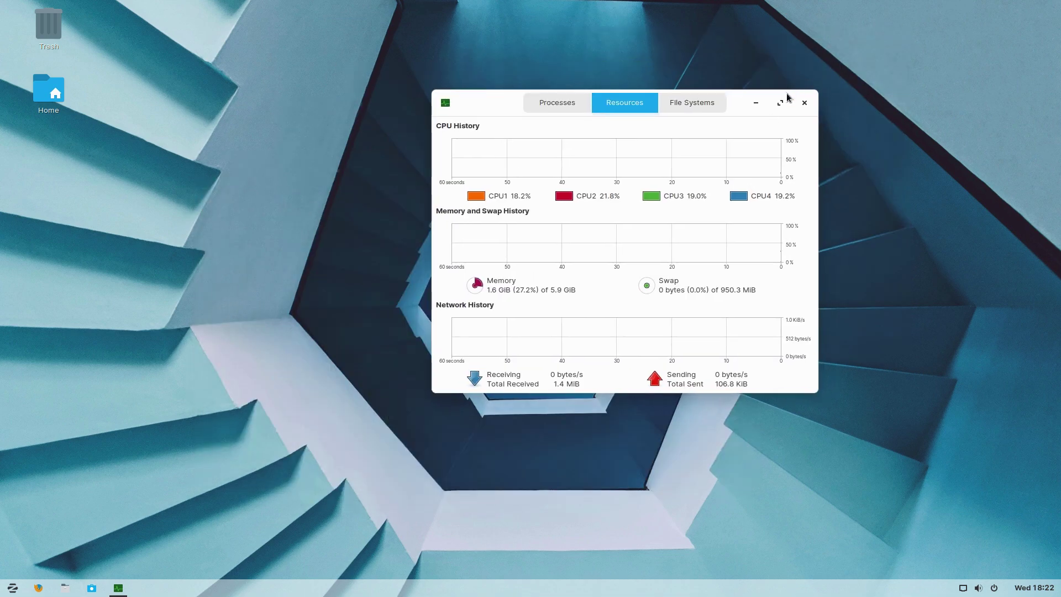
left_click(802, 104)
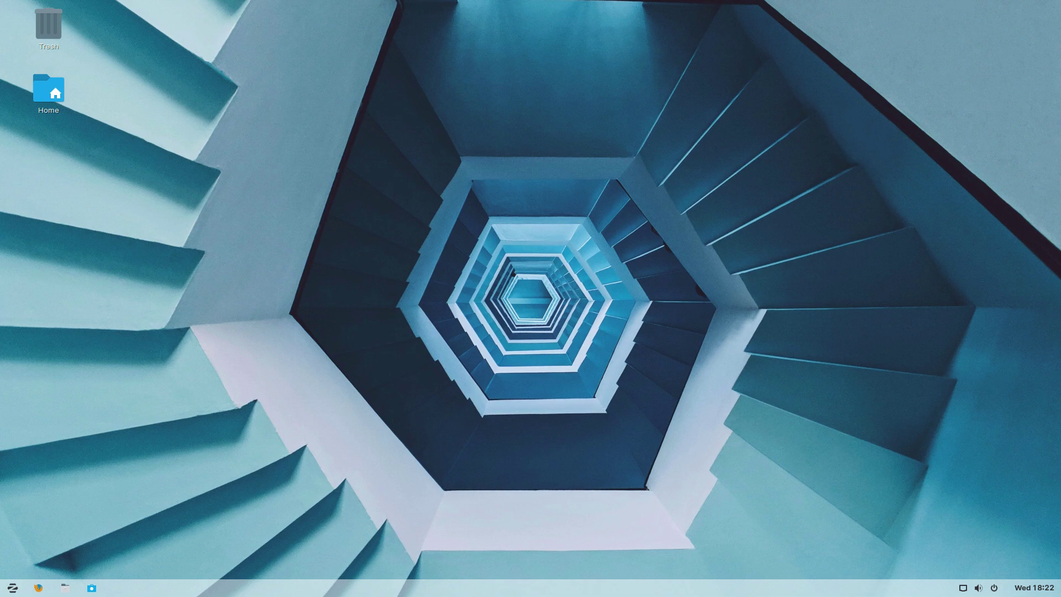